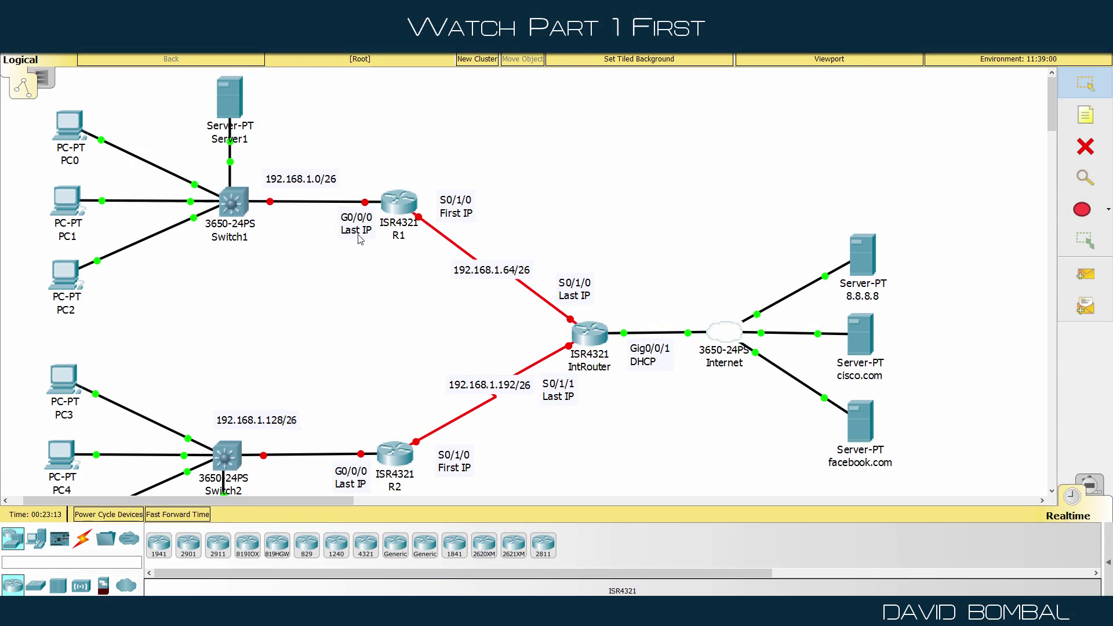
# Step: Bring up the Pages subnetting notes with 192.168.1.0/24 split into four /26 subnets beside the topology
pyautogui.moveTo(356, 613)
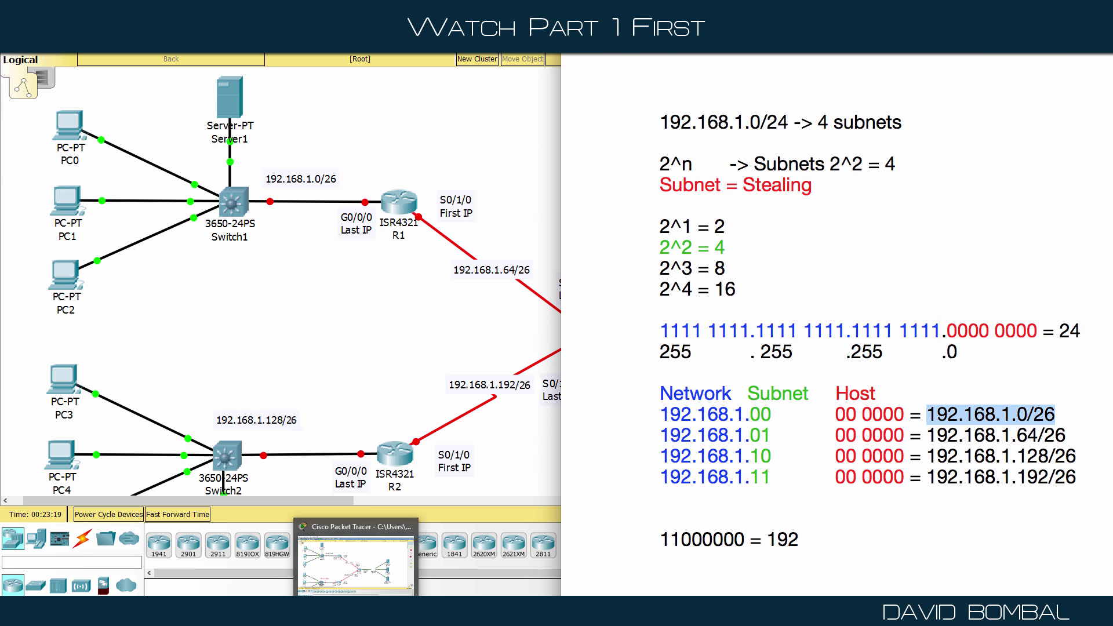
# Step: Duplicate the first 192.168.1.0/26 subnet row into four copies
pyautogui.click(731, 408)
pyautogui.moveTo(639, 396); pyautogui.dragTo(1068, 415)
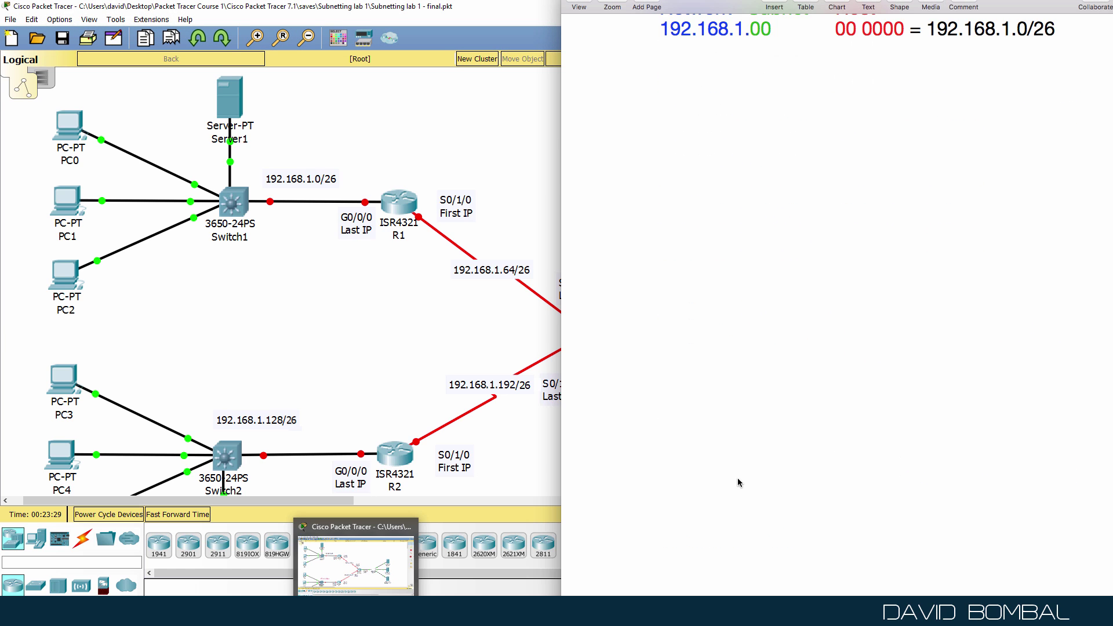
pyautogui.scroll(3, 737, 478)
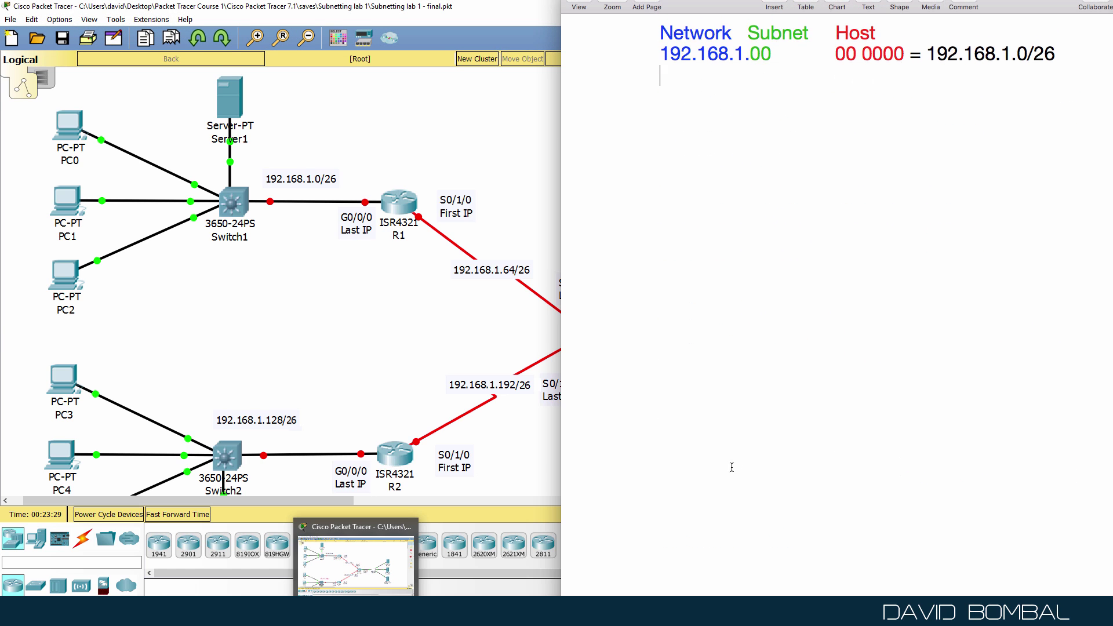
pyautogui.hotkey('shift', 'Down')
pyautogui.press('super+c')
pyautogui.press('Right')
pyautogui.press('super+v')
pyautogui.press('super+v')
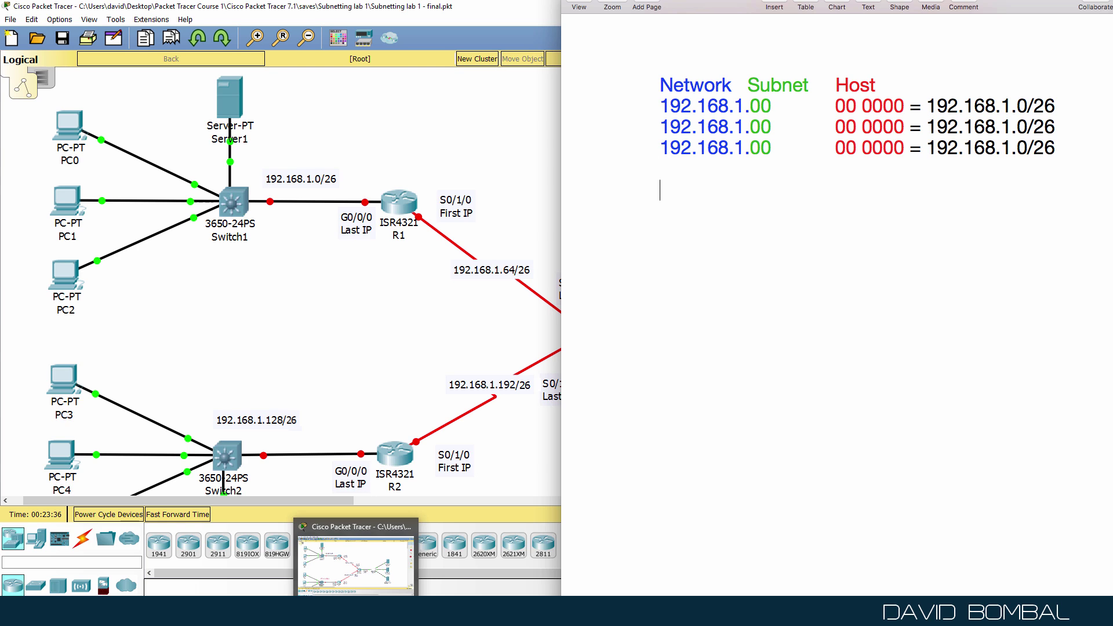
pyautogui.press('super+v')
# Step: Insert a blank line between the row pairs and label the first row 'Net ='
pyautogui.click(660, 148)
pyautogui.press('Return')
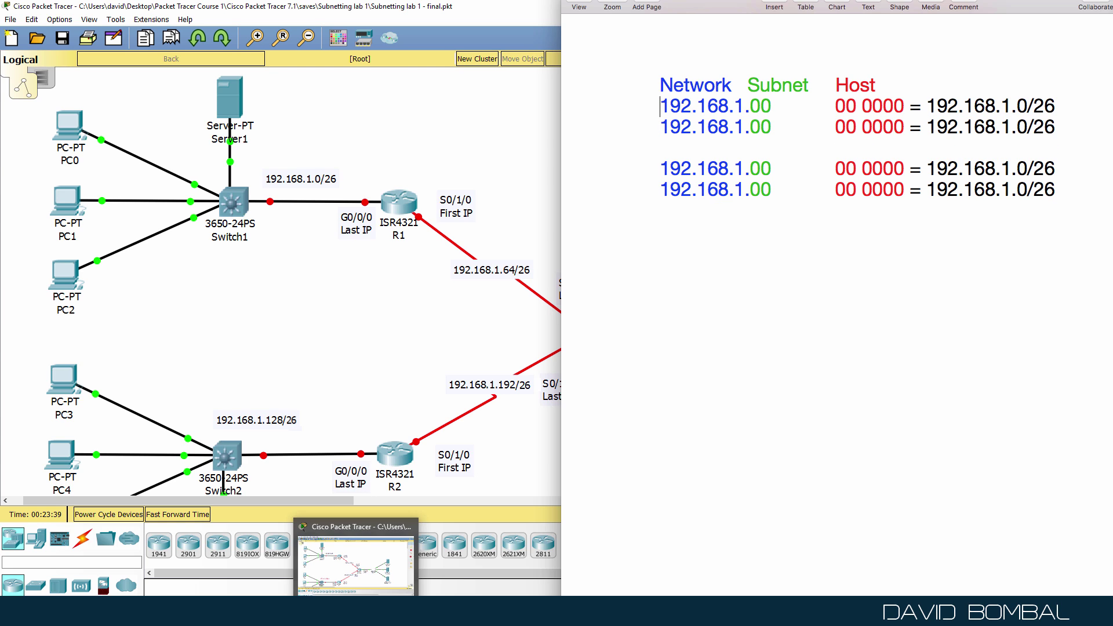
pyautogui.write('Net ')
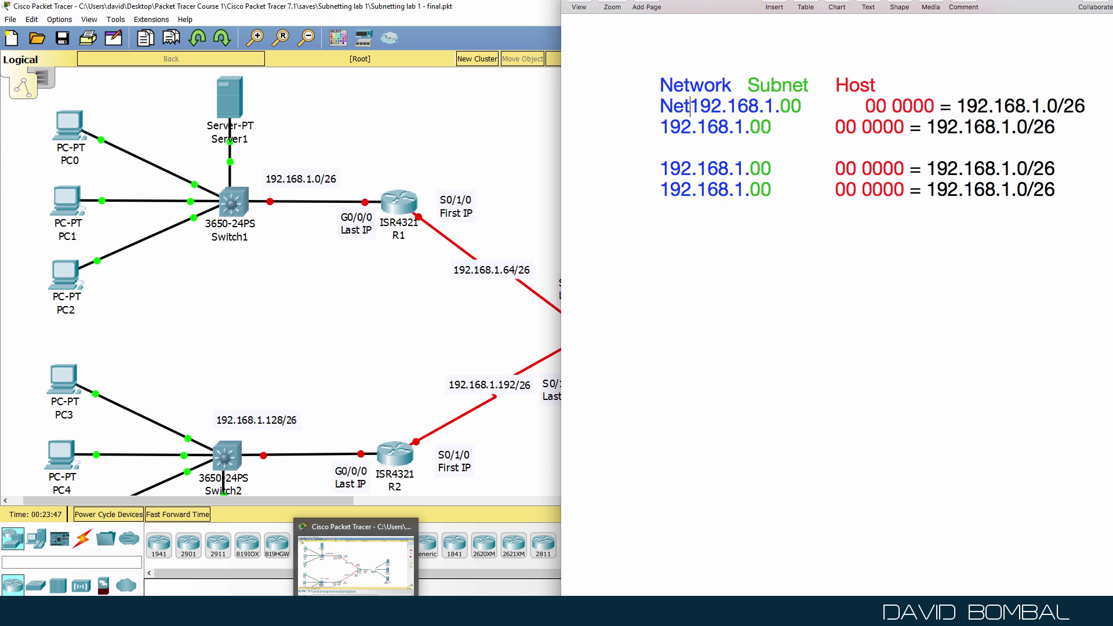
pyautogui.write('=')
pyautogui.click(875, 85)
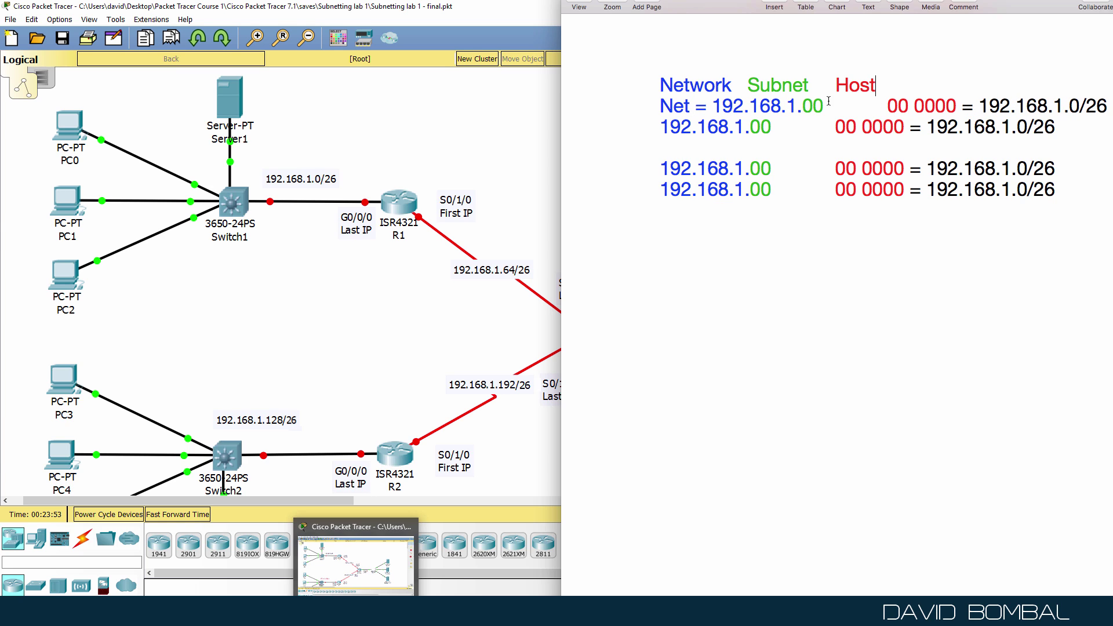
pyautogui.moveTo(806, 105); pyautogui.dragTo(958, 105)
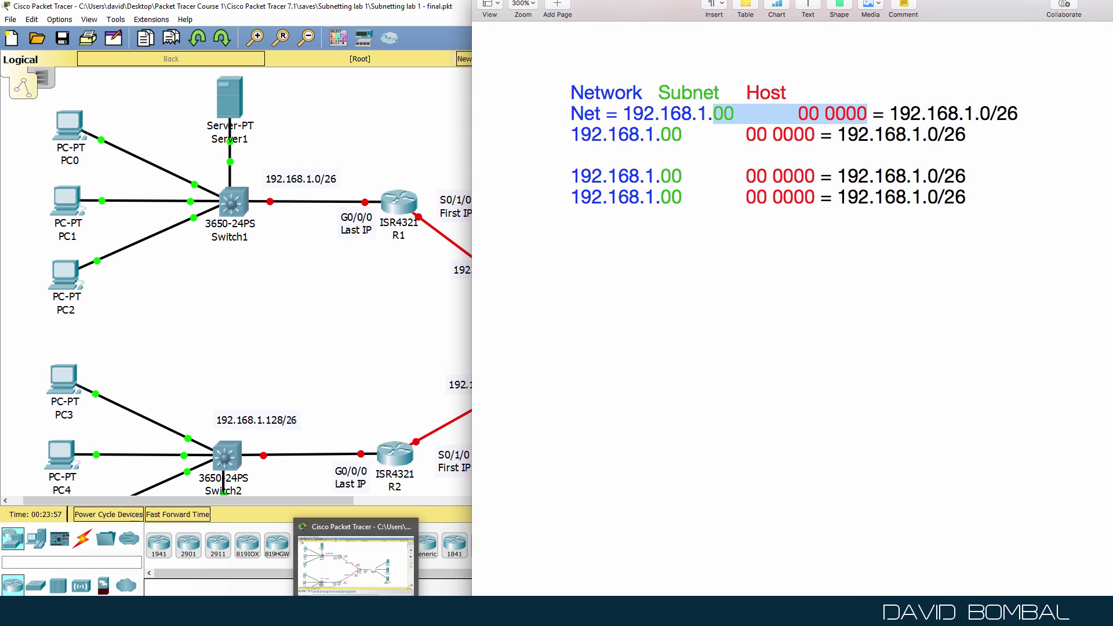
# Step: Label the second row '1st =' with host bits 00 0001 and address 192.168.1.1
pyautogui.click(572, 134)
pyautogui.write('N1st =')
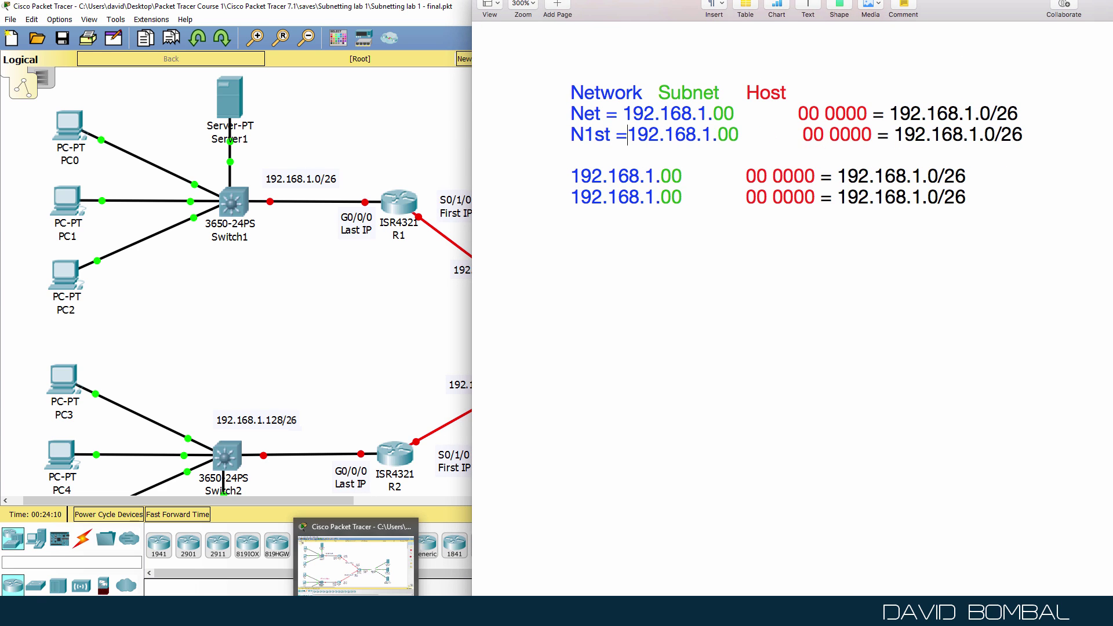
pyautogui.press('Left')
pyautogui.press('Left')
pyautogui.press('Left')
pyautogui.press('Left')
pyautogui.press('Left')
pyautogui.press('Left')
pyautogui.press('BackSpace')
pyautogui.press('Right')
pyautogui.press('Right')
pyautogui.press('Right')
pyautogui.press('Right')
pyautogui.press('Right')
pyautogui.press('Right')
pyautogui.press('Right')
pyautogui.press('Right')
pyautogui.press('Right')
pyautogui.press('Right')
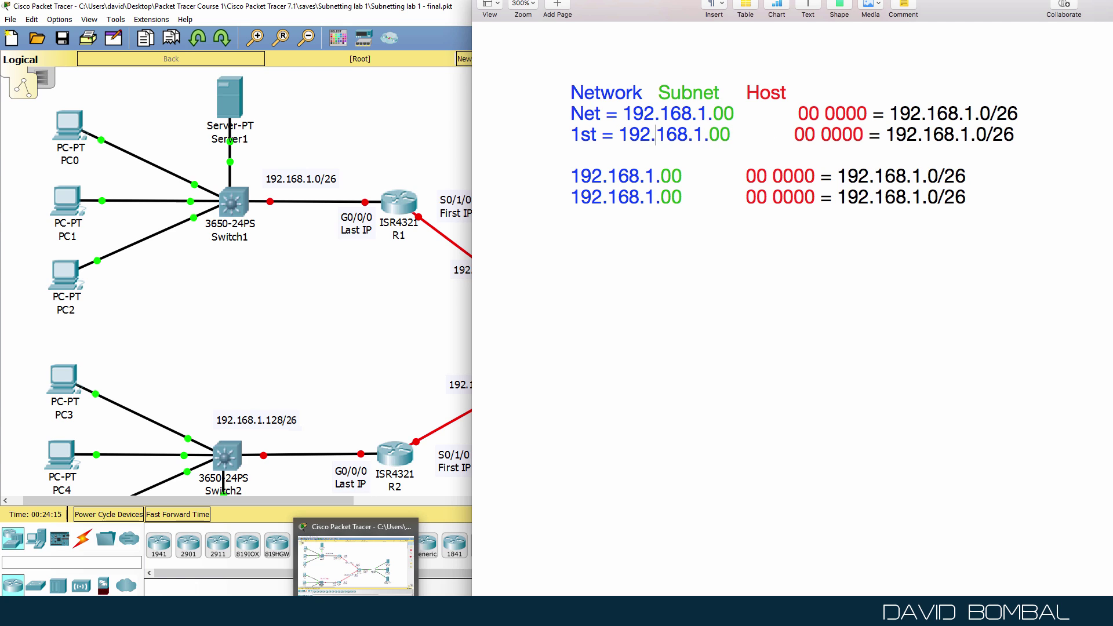
pyautogui.press('Delete')
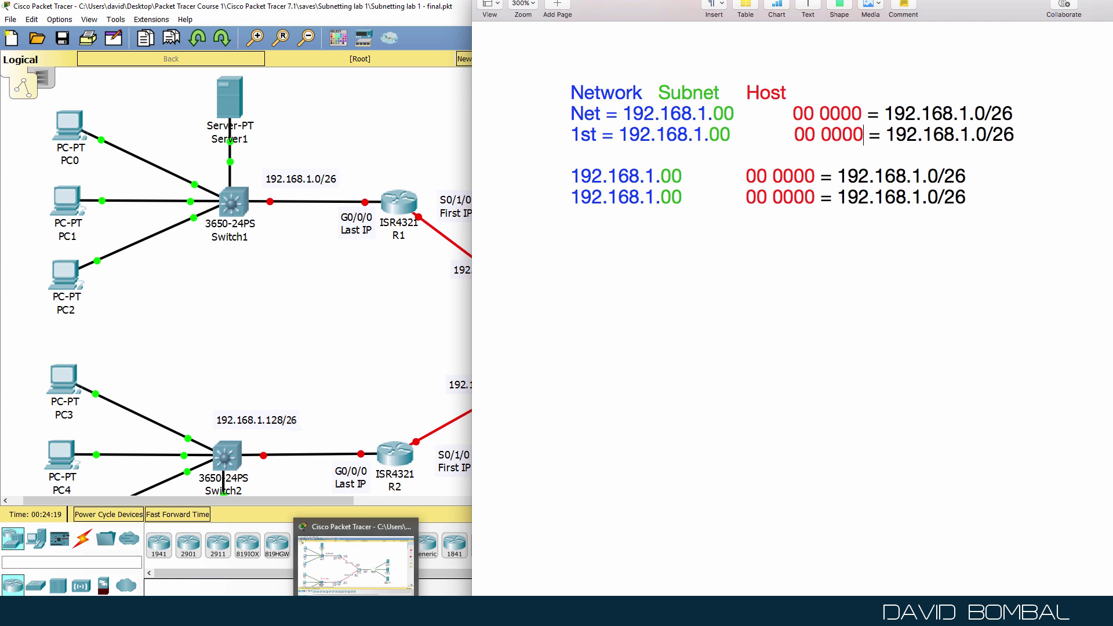
pyautogui.press('BackSpace')
pyautogui.write('1')
pyautogui.press('Right')
pyautogui.press('Delete')
pyautogui.write('1')
# Step: Label the third row 'Last =' and change its host bits to 11 1110
pyautogui.click(571, 175)
pyautogui.write('NLast =')
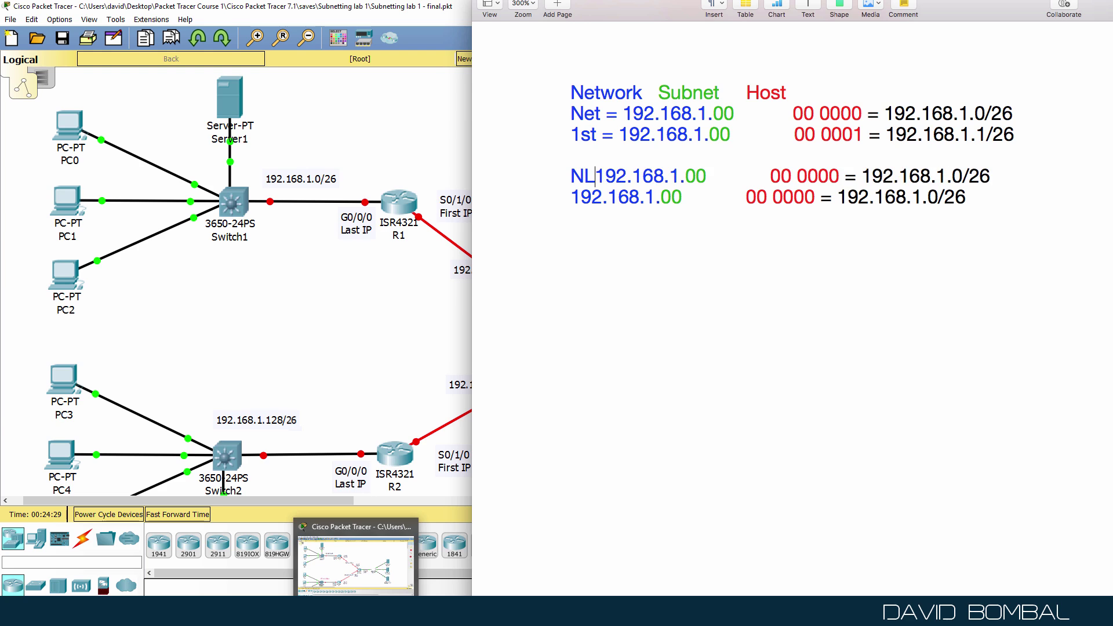
pyautogui.press('Left')
pyautogui.press('Left')
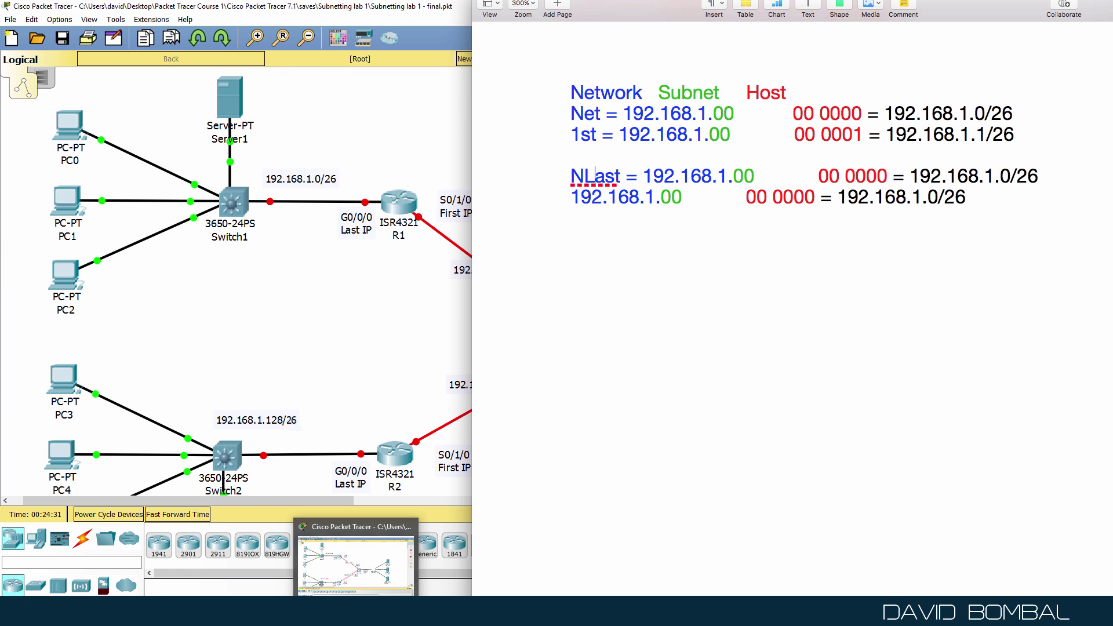
pyautogui.press('Left')
pyautogui.press('BackSpace')
pyautogui.click(813, 176)
pyautogui.write('1')
pyautogui.press('Left')
pyautogui.press('BackSpace')
pyautogui.write('1')
pyautogui.press('Delete')
pyautogui.press('Right')
pyautogui.press('Right')
pyautogui.press('Delete')
pyautogui.press('Delete')
pyautogui.press('Delete')
pyautogui.press('Delete')
pyautogui.write('1111')
pyautogui.press('BackSpace')
pyautogui.write('0')
pyautogui.press('BackSpace')
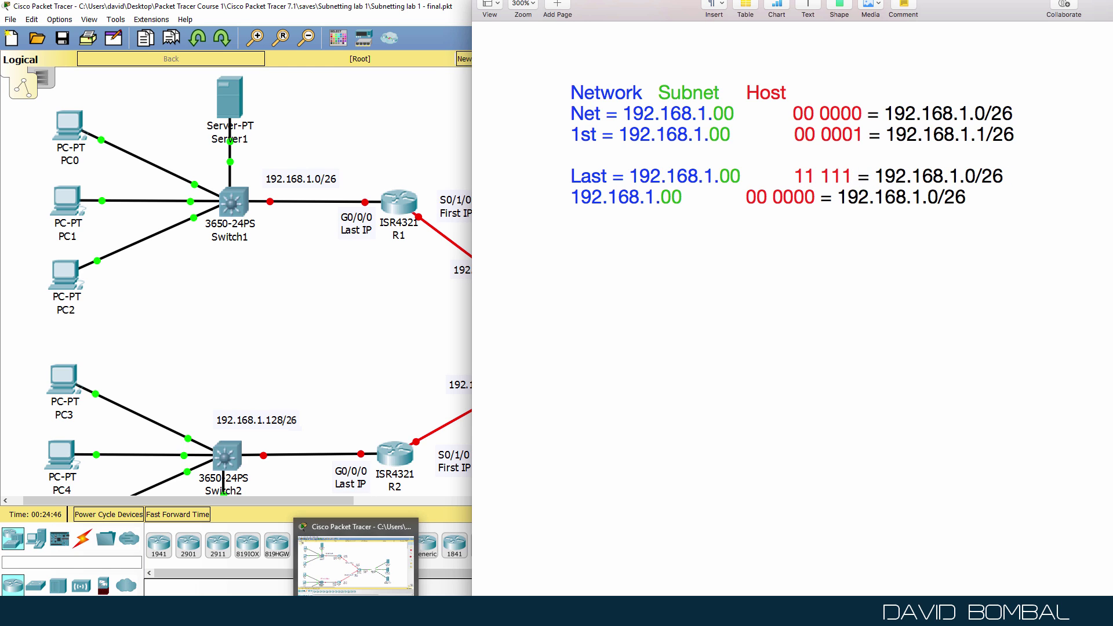
pyautogui.write('0')
# Step: Label the bottom row 'Broad ='
pyautogui.click(848, 197)
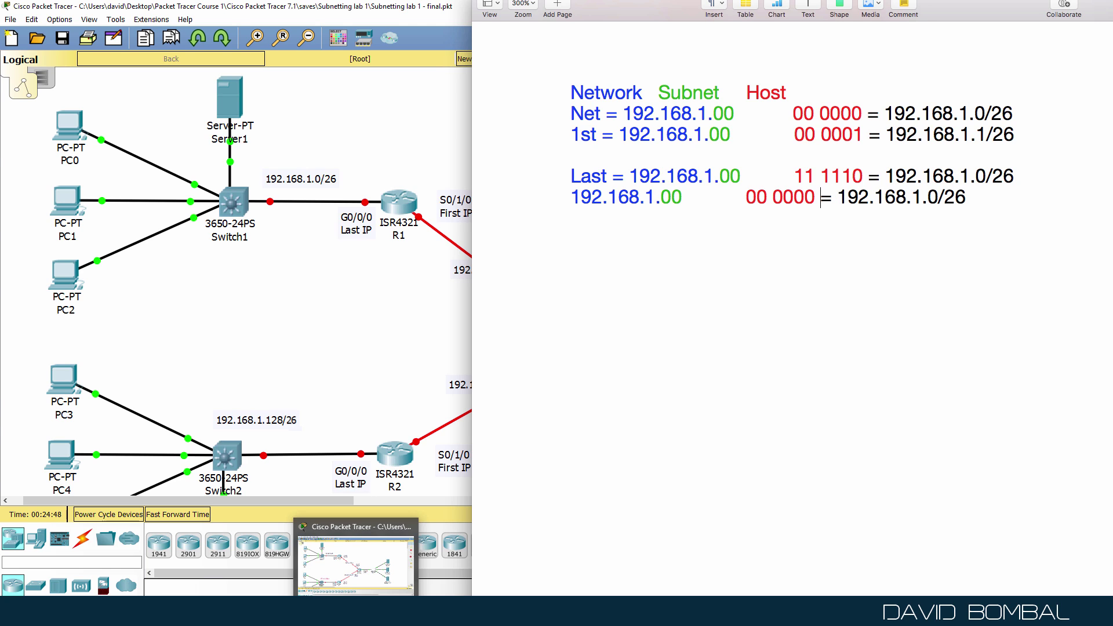
pyautogui.click(693, 197)
pyautogui.write('Ne')
pyautogui.press('BackSpace')
pyautogui.press('BackSpace')
pyautogui.write('N')
pyautogui.press('BackSpace')
pyautogui.write('Bro')
pyautogui.write('as')
pyautogui.press('BackSpace')
pyautogui.write('d =')
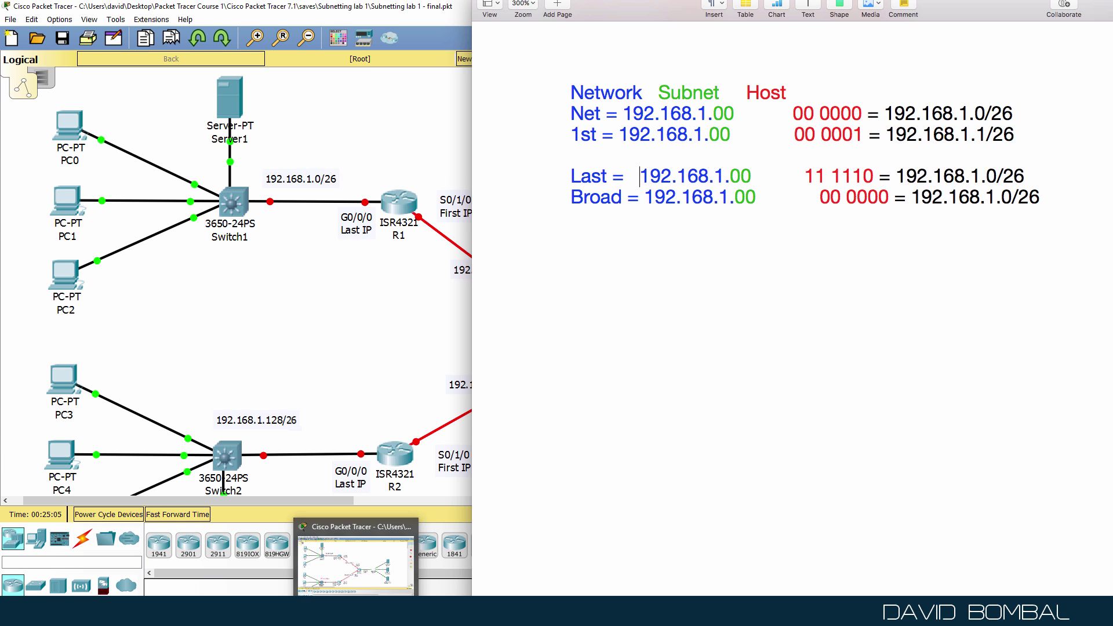
# Step: Align the row addresses and start changing the Broad row's host bits to 11 1111
pyautogui.click(640, 134)
pyautogui.press('Left')
pyautogui.press('Left')
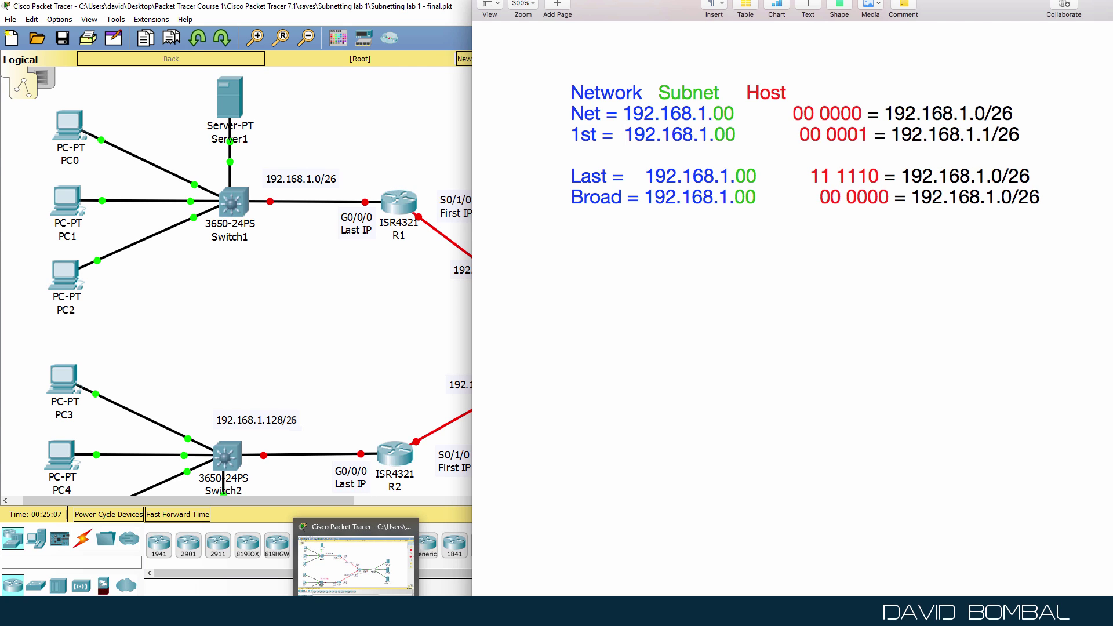
pyautogui.press('Up')
pyautogui.press('Down')
pyautogui.press('Down')
pyautogui.press('Down')
pyautogui.press('Down')
pyautogui.press('Right')
pyautogui.press('Right')
pyautogui.press('Right')
pyautogui.press('Right')
pyautogui.press('Right')
pyautogui.press('Right')
pyautogui.press('Right')
pyautogui.press('Right')
pyautogui.press('Right')
pyautogui.press('Right')
pyautogui.press('Right')
pyautogui.press('Right')
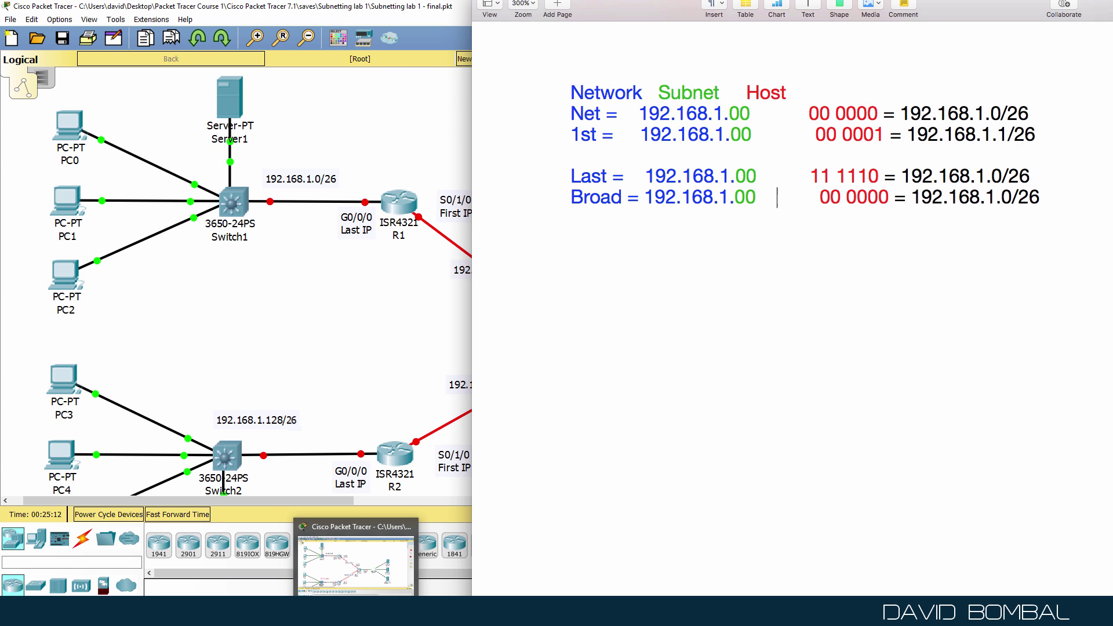
pyautogui.press('Delete')
pyautogui.press('Delete')
pyautogui.write('01')
pyautogui.press('Left')
pyautogui.press('BackSpace')
pyautogui.write('1')
pyautogui.press('Right')
pyautogui.press('Delete')
pyautogui.press('Delete')
pyautogui.press('Delete')
pyautogui.press('Delete')
pyautogui.press('Delete')
pyautogui.press('Delete')
# Step: Finish the Broad host bits as 11 1111 and highlight its subnet and host bits
pyautogui.write('1111')
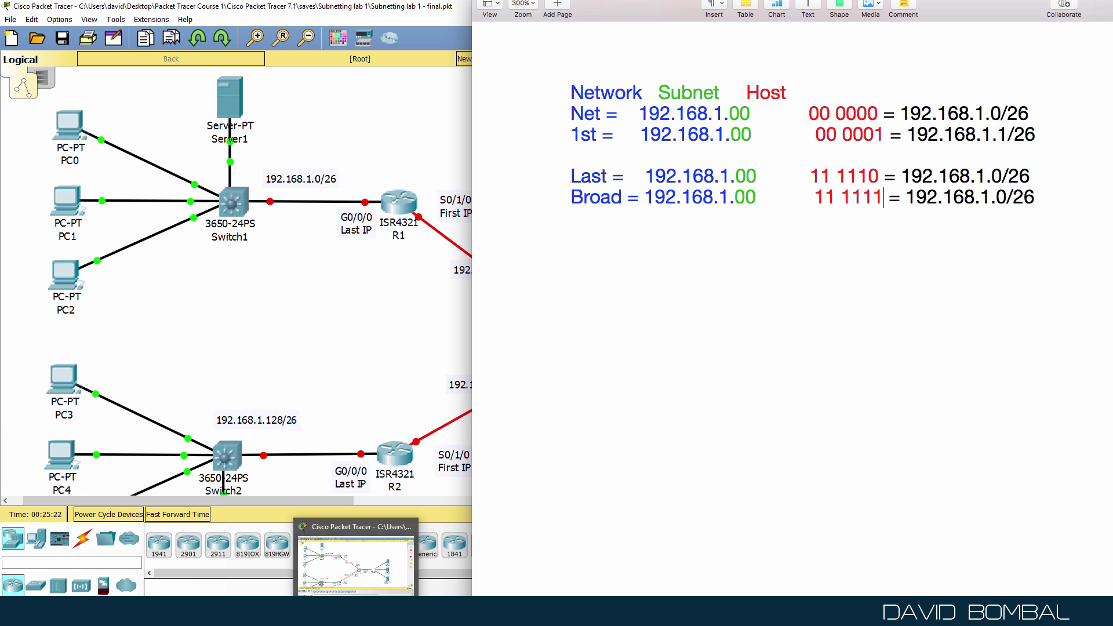
pyautogui.scroll(2, 795, 254)
pyautogui.press('Left')
pyautogui.press('Left')
pyautogui.press('Left')
pyautogui.press('Left')
pyautogui.press('Left')
pyautogui.press('Left')
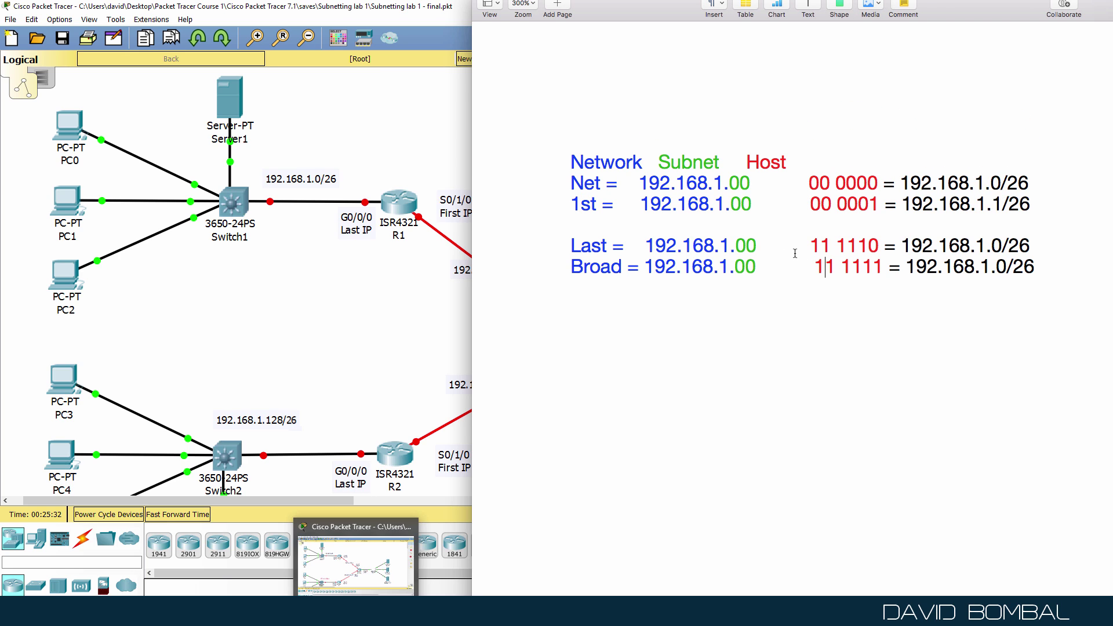
pyautogui.moveTo(807, 265); pyautogui.dragTo(876, 266)
pyautogui.click(893, 271)
pyautogui.moveTo(745, 266); pyautogui.dragTo(758, 267)
# Step: Add the lines '0100 0000 = 64' and '0011 1111 = 63' below the subnet rows
pyautogui.click(601, 347)
pyautogui.write('0100 000')
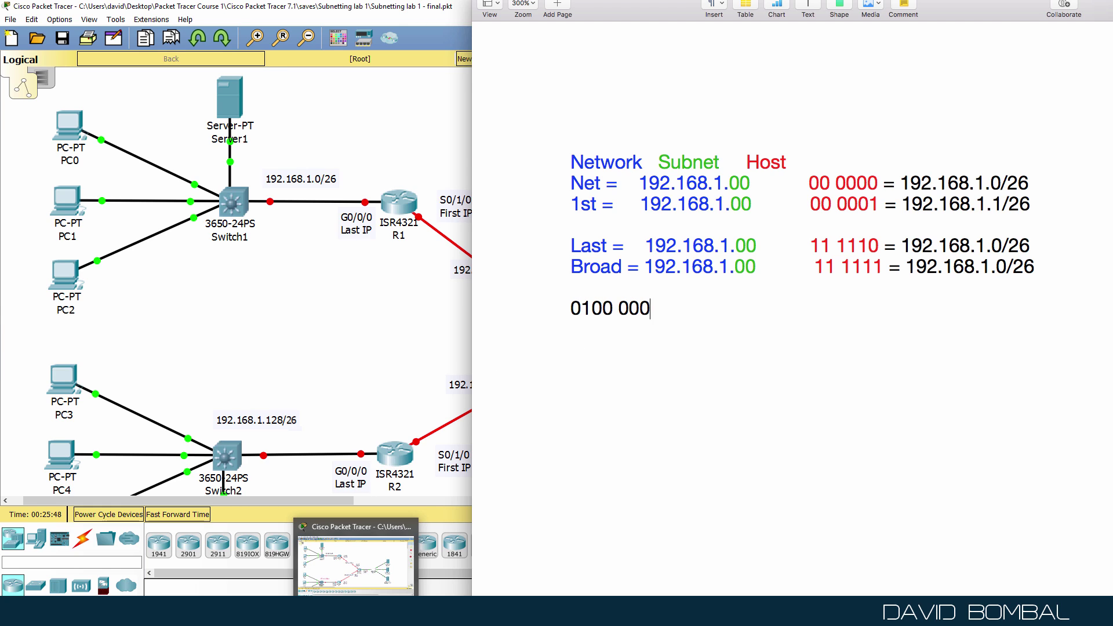
pyautogui.write('0 = 64')
pyautogui.press('Return')
pyautogui.write('010')
pyautogui.press('BackSpace')
pyautogui.press('BackSpace')
pyautogui.write('0111')
pyautogui.press('BackSpace')
pyautogui.write('1111 = 63')
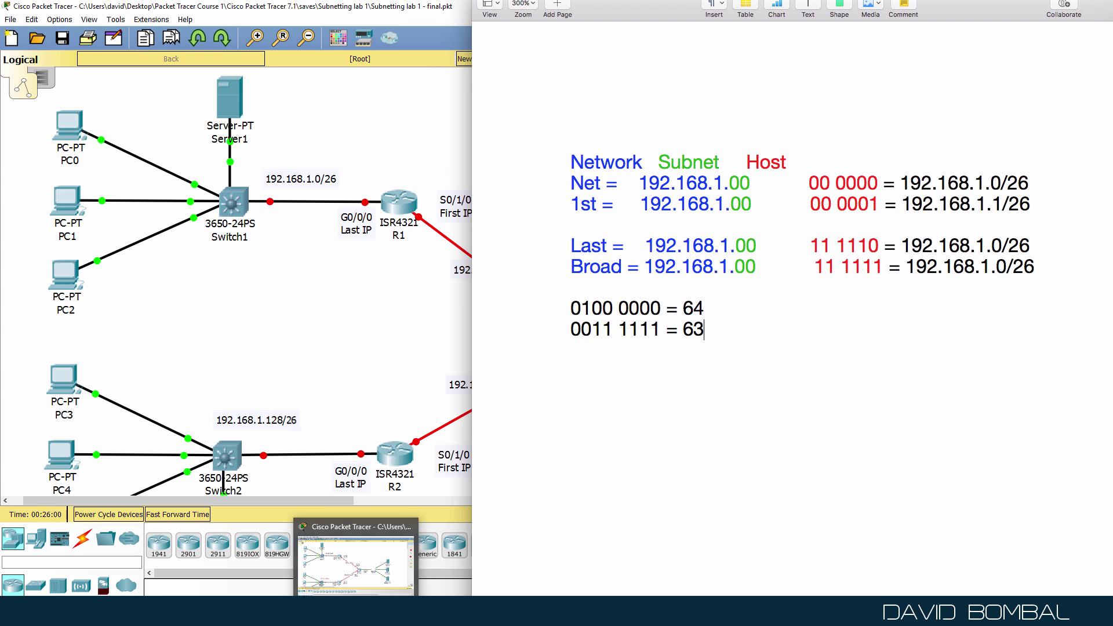
pyautogui.moveTo(566, 329); pyautogui.dragTo(726, 340)
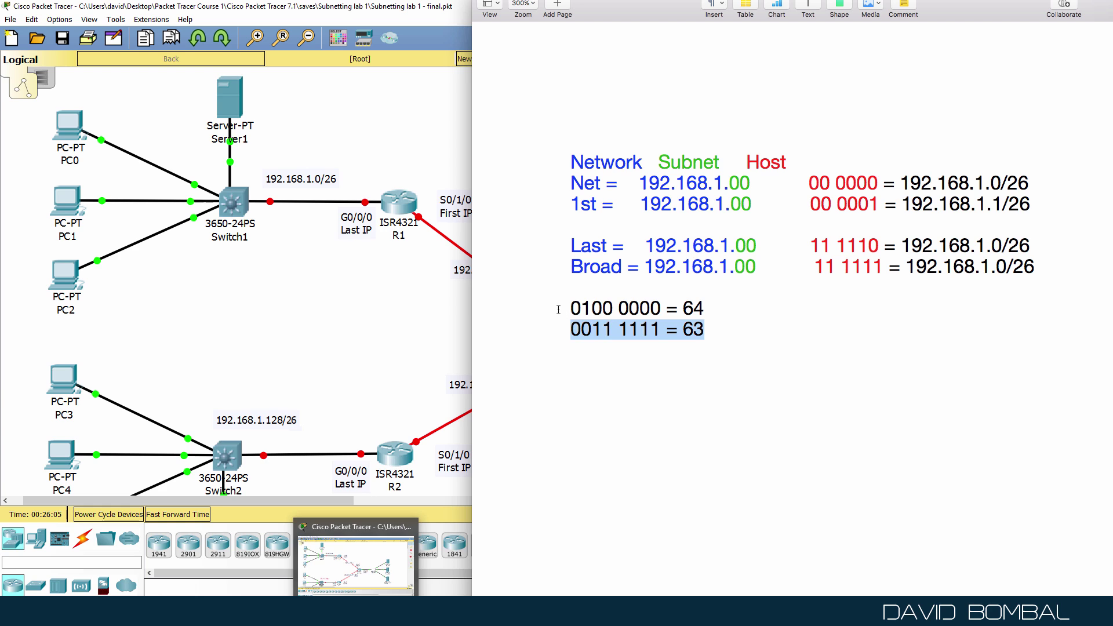
pyautogui.moveTo(558, 309); pyautogui.dragTo(702, 312)
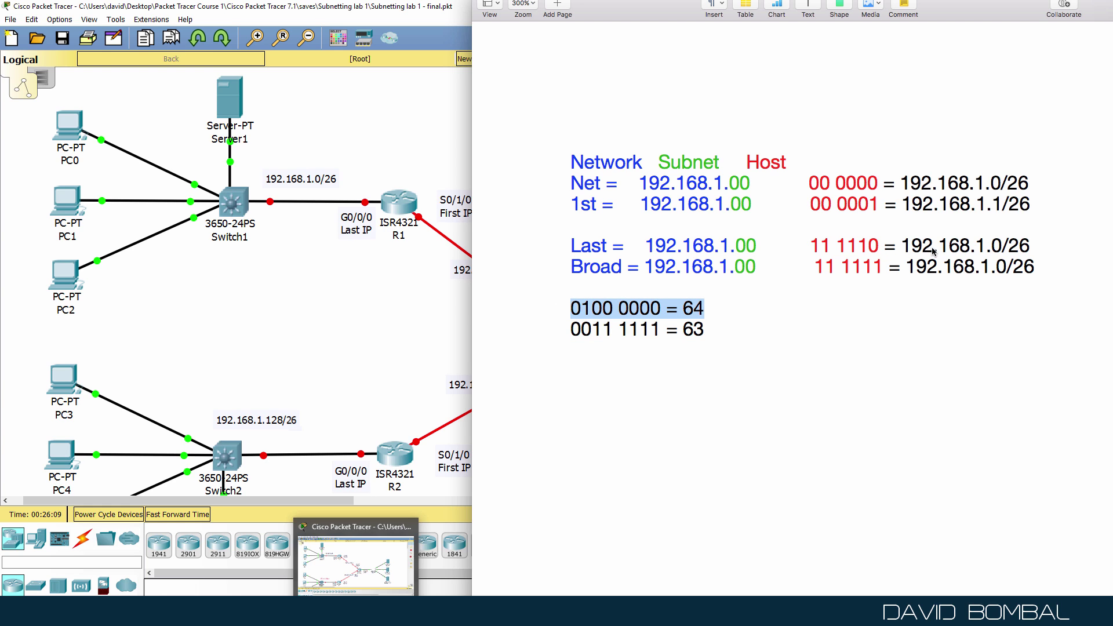
pyautogui.scroll(10, 933, 250)
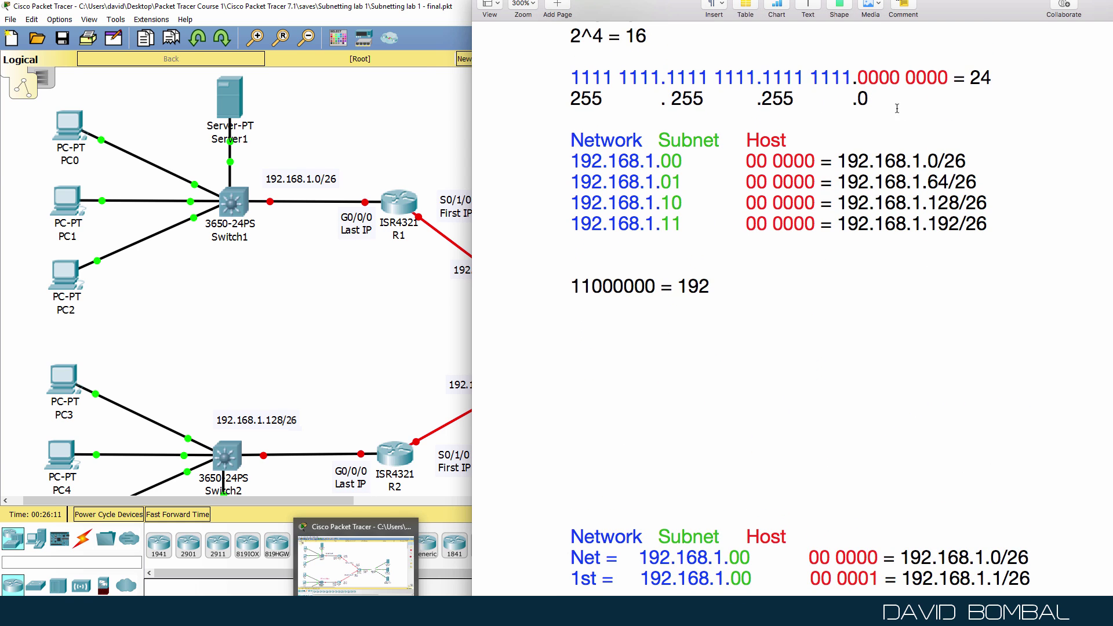
# Step: Compare the first subnet row against the next subnet, 192.168.1.64
pyautogui.moveTo(955, 181); pyautogui.dragTo(841, 181)
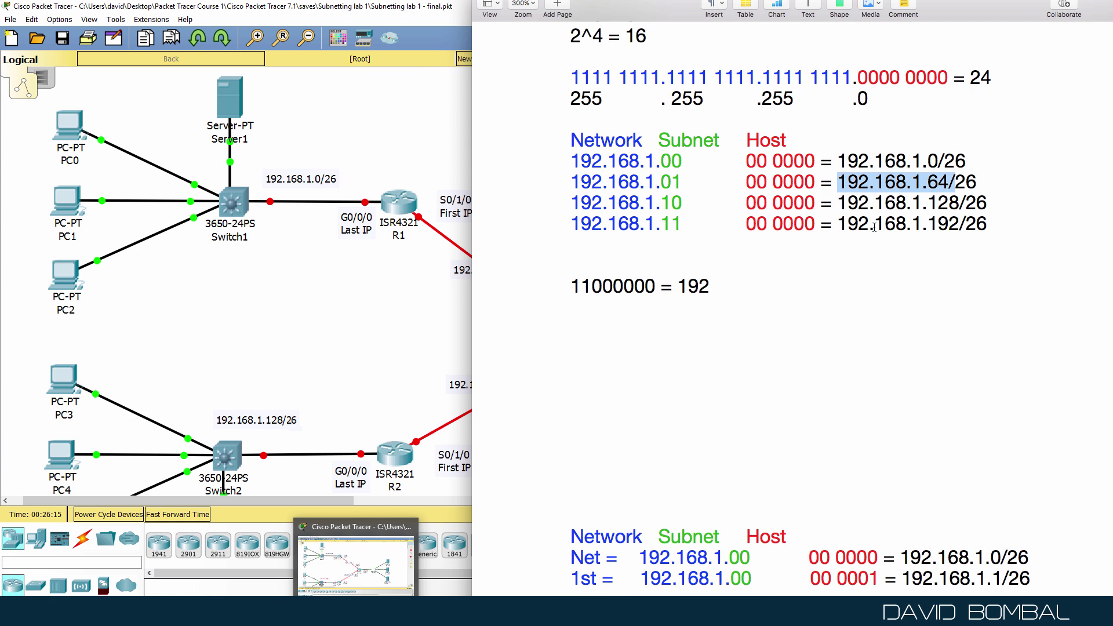
pyautogui.moveTo(556, 163); pyautogui.dragTo(995, 162)
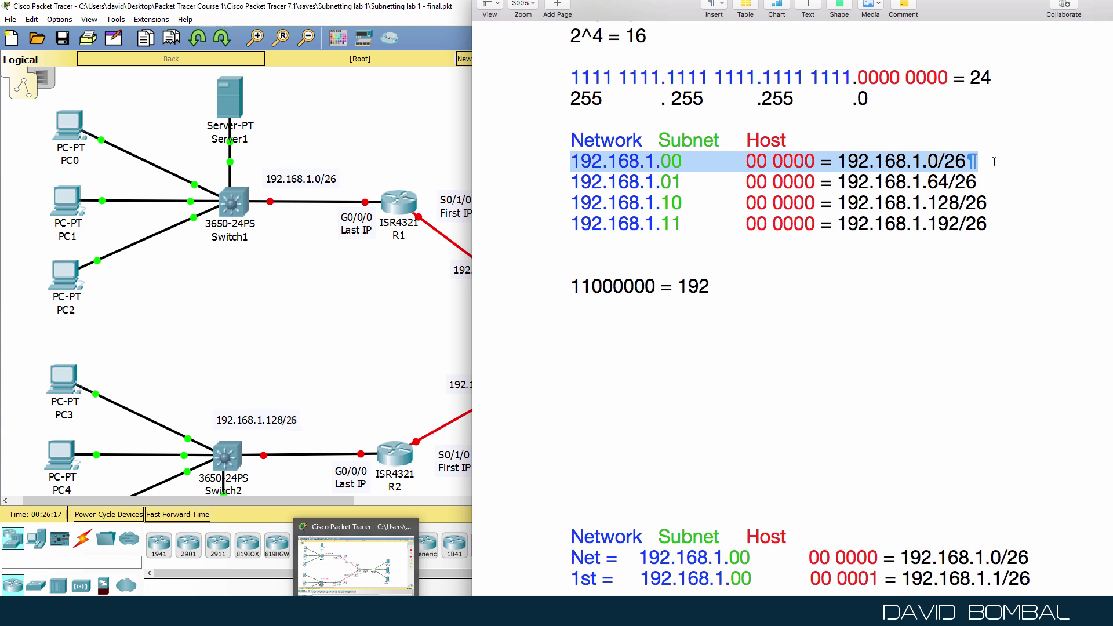
pyautogui.moveTo(928, 182); pyautogui.dragTo(949, 181)
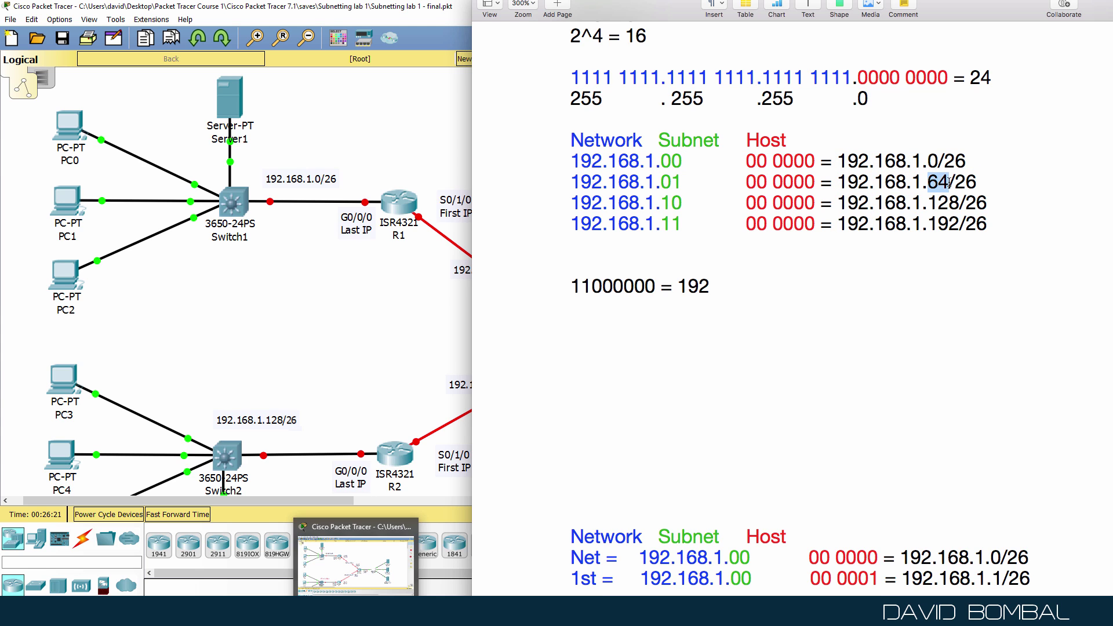
pyautogui.scroll(-10, 986, 232)
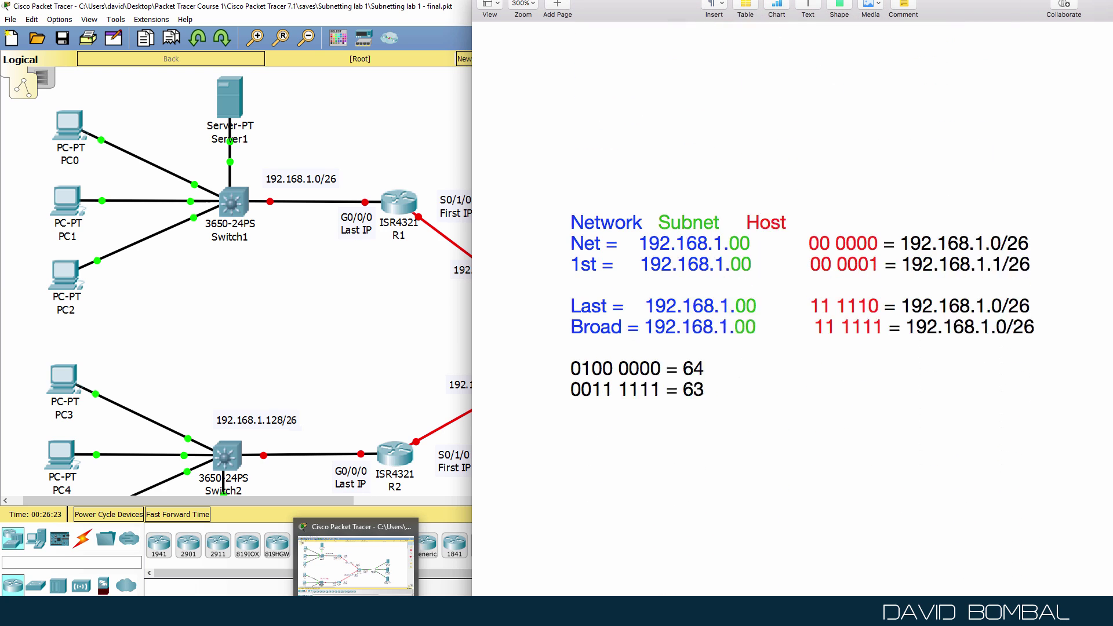
# Step: Set the Broad address to 192.168.1.63/26 and the Last address to 192.168.1.62/26
pyautogui.click(995, 244)
pyautogui.press('Delete')
pyautogui.write('63')
pyautogui.click(1003, 222)
pyautogui.press('BackSpace')
pyautogui.write('62')
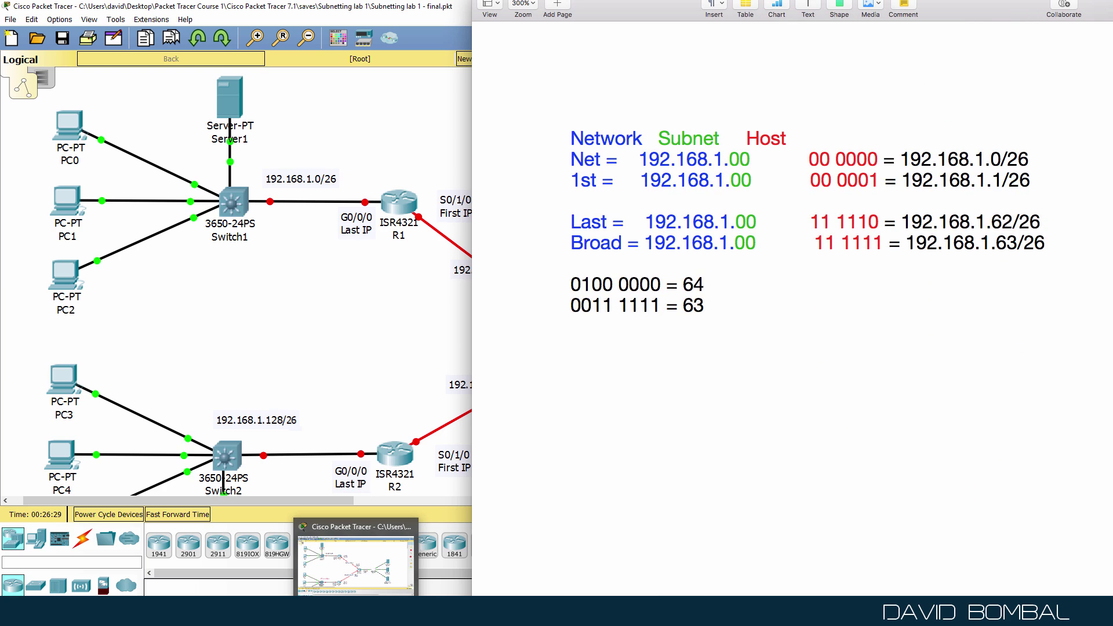
pyautogui.press('Down')
pyautogui.press('Down')
pyautogui.press('Down')
pyautogui.moveTo(572, 161); pyautogui.dragTo(1073, 177)
pyautogui.moveTo(570, 222); pyautogui.dragTo(1052, 244)
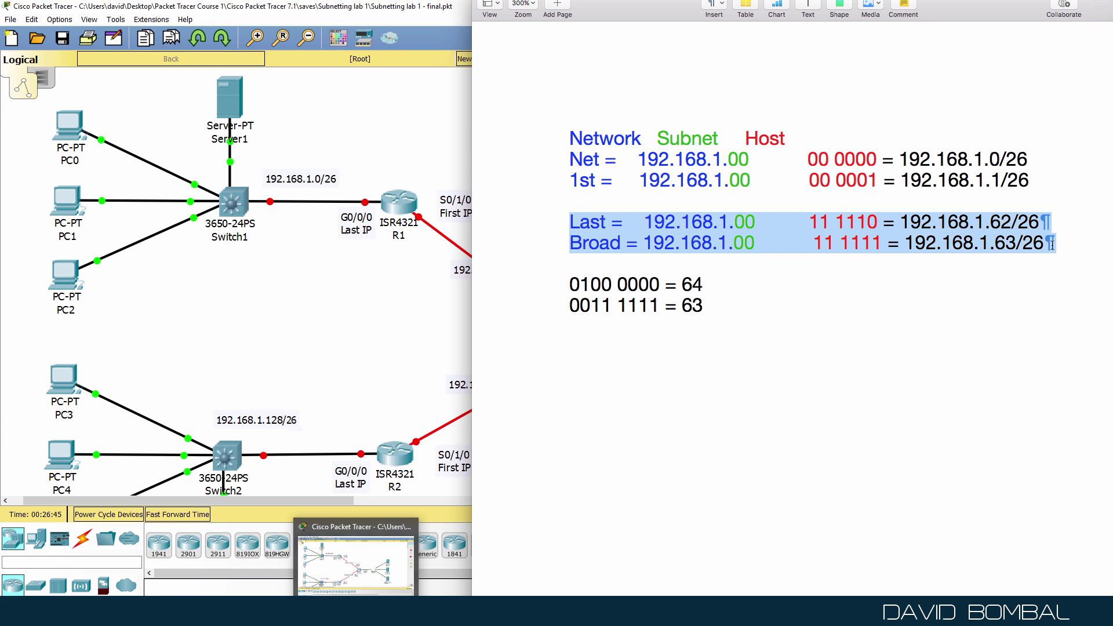
# Step: Add a '2nd last' row above Last with host bits 11 1101 and address 192.168.1.61/26
pyautogui.click(572, 206)
pyautogui.press('Return')
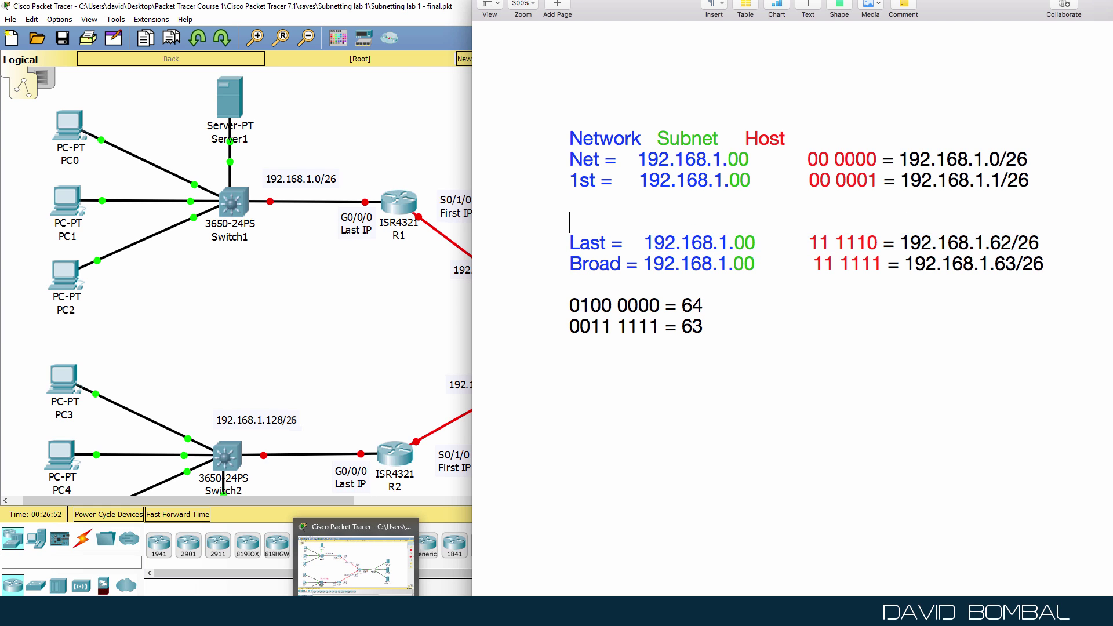
pyautogui.write('Last =\t192.168.1.00\t11 1110 = 192.168.1.62/26')
pyautogui.press('BackSpace')
pyautogui.click(578, 222)
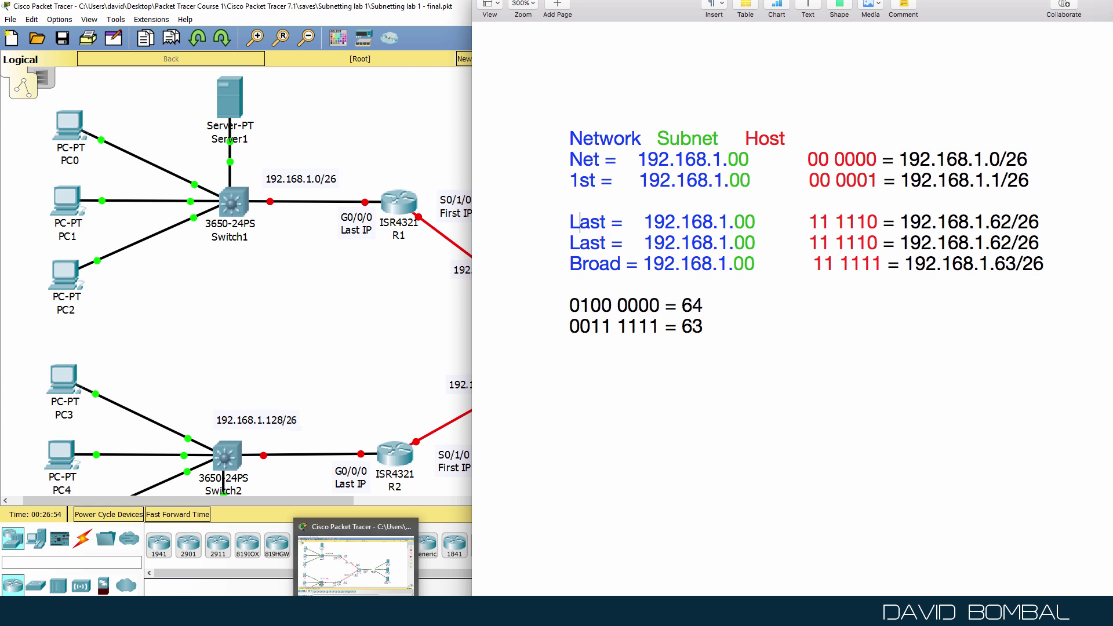
pyautogui.write('2n l')
pyautogui.press('Left')
pyautogui.press('Left')
pyautogui.press('Left')
pyautogui.press('Left')
pyautogui.press('BackSpace')
pyautogui.press('Right')
pyautogui.press('Right')
pyautogui.press('Right')
pyautogui.press('Right')
pyautogui.press('Right')
pyautogui.press('Right')
pyautogui.press('Right')
pyautogui.press('Right')
pyautogui.press('Right')
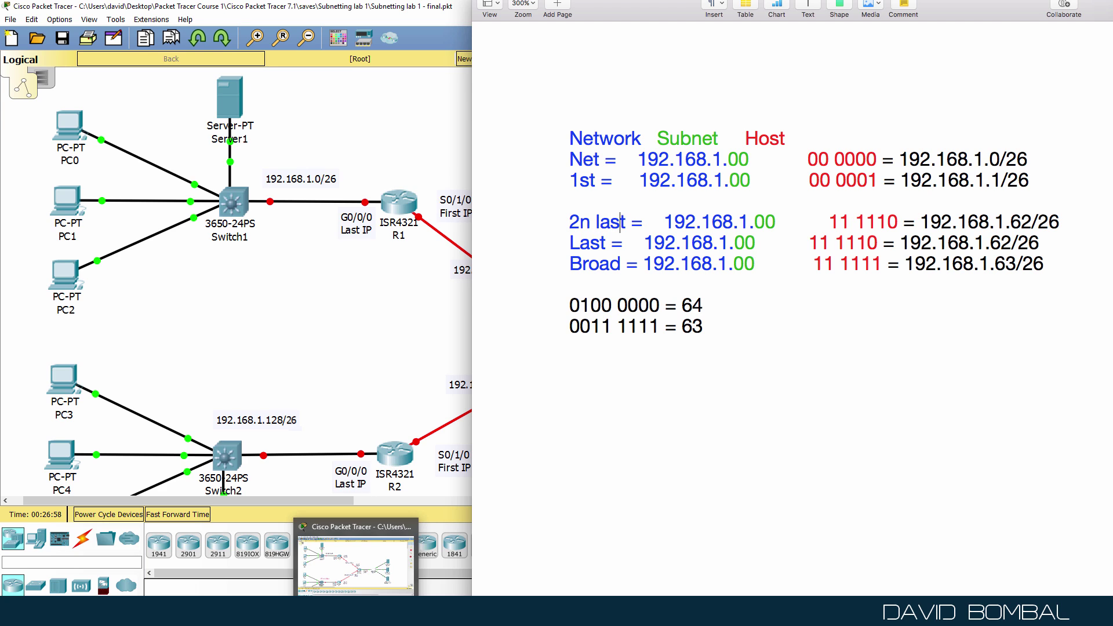
pyautogui.press('Delete')
pyautogui.press('Delete')
pyautogui.press('Delete')
pyautogui.press('Right')
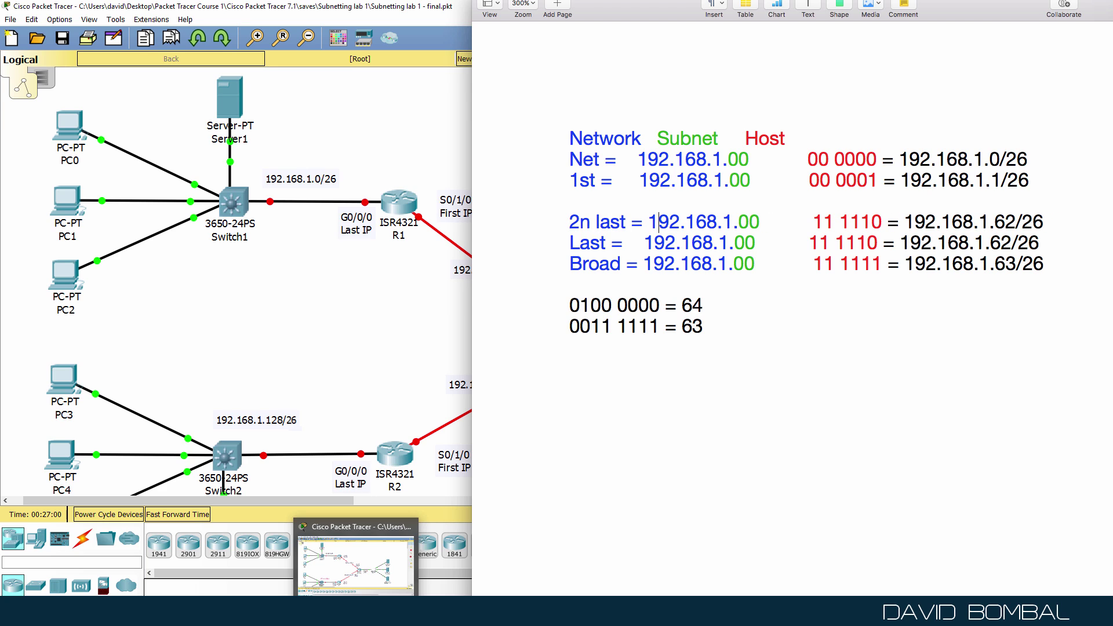
pyautogui.press('Right')
pyautogui.press('Right')
pyautogui.press('Right')
pyautogui.press('Right')
pyautogui.press('Right')
pyautogui.press('Right')
pyautogui.press('Right')
pyautogui.press('Right')
pyautogui.press('Right')
pyautogui.press('Right')
pyautogui.press('Right')
pyautogui.press('Right')
pyautogui.press('Delete')
pyautogui.press('Right')
pyautogui.press('Right')
pyautogui.press('Right')
pyautogui.press('Right')
pyautogui.press('Right')
pyautogui.press('Right')
pyautogui.press('Right')
pyautogui.press('BackSpace')
pyautogui.press('BackSpace')
pyautogui.write('01')
pyautogui.click(1009, 216)
pyautogui.press('BackSpace')
pyautogui.write('1')
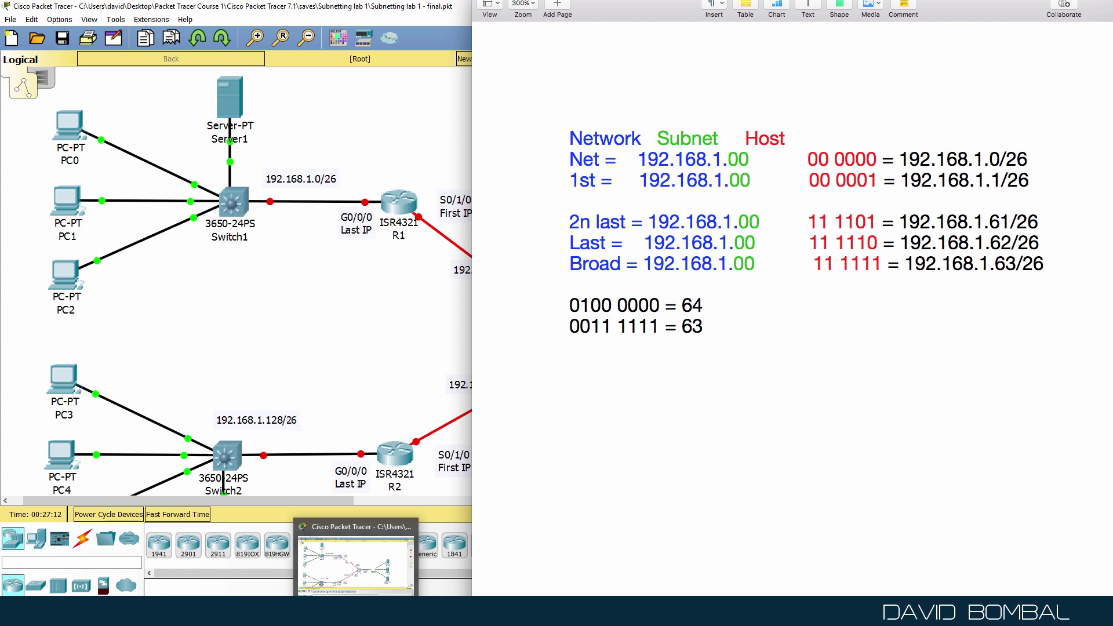
# Step: Add a '3rd last' row with host bits 11 1100 and address 192.168.1.60/26
pyautogui.write('2nd last = 192.168.1.00\t11 1101 = 192.168.1.61/26')
pyautogui.press('BackSpace')
pyautogui.press('BackSpace')
pyautogui.write('r')
pyautogui.press('BackSpace')
pyautogui.write('0')
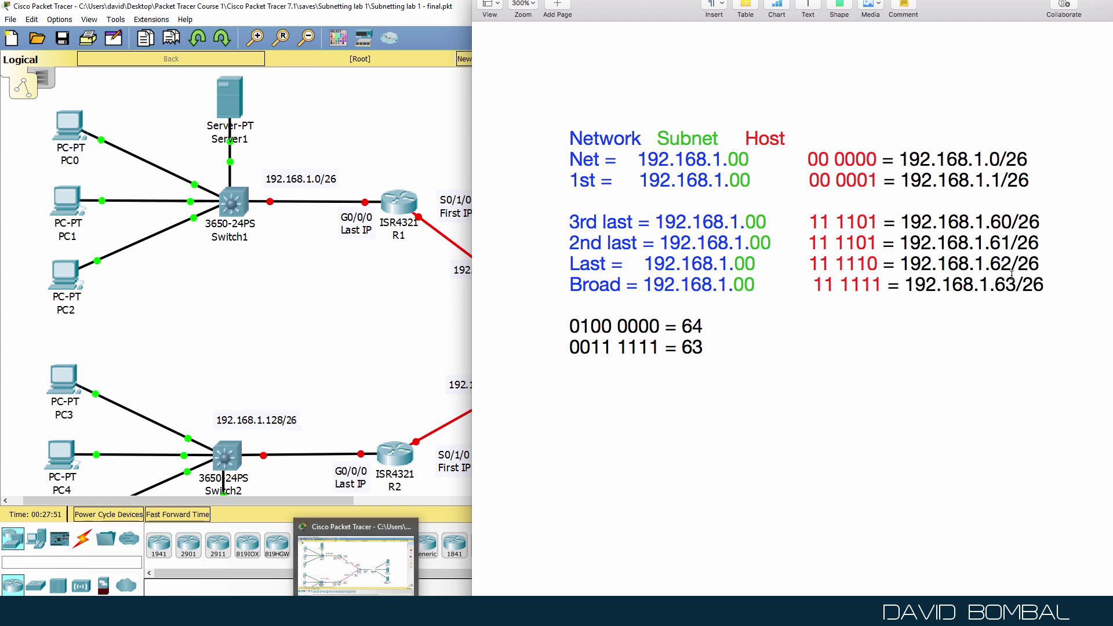
pyautogui.click(869, 222)
pyautogui.press('Delete')
pyautogui.write('0')
pyautogui.moveTo(569, 160); pyautogui.dragTo(1040, 185)
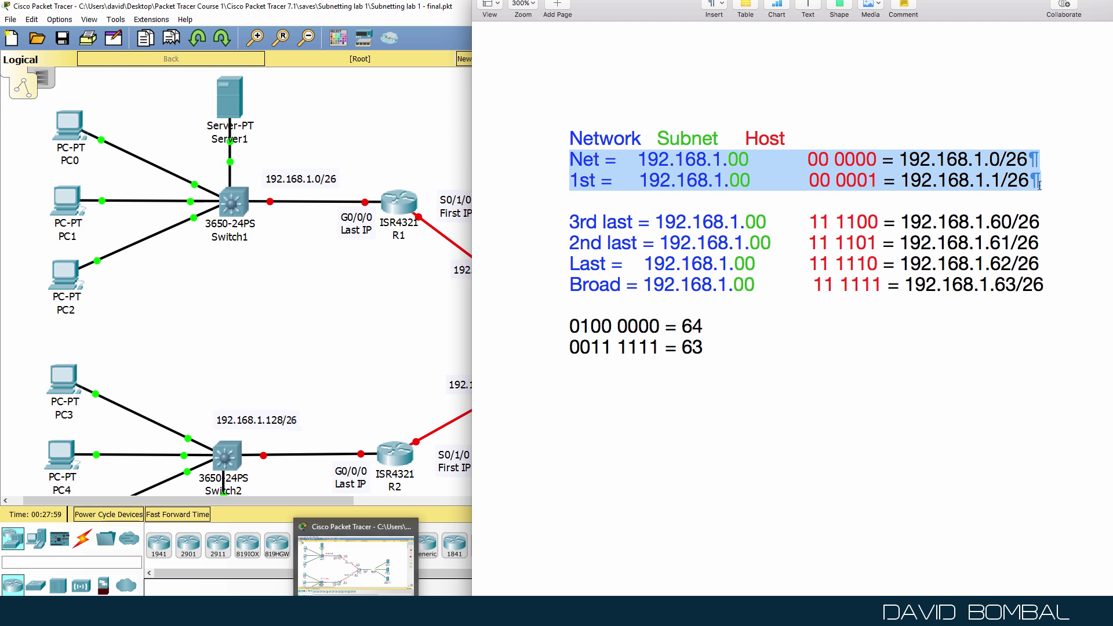
pyautogui.moveTo(569, 285); pyautogui.dragTo(1043, 286)
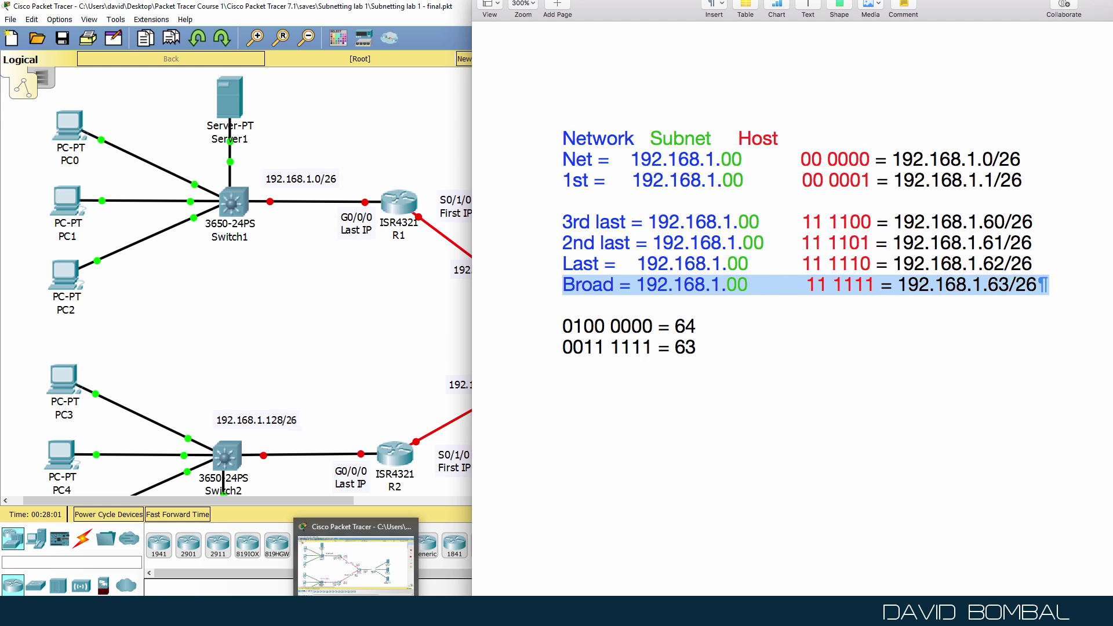
pyautogui.hscroll(2, 485, 275)
pyautogui.moveTo(515, 265); pyautogui.dragTo(1015, 272)
pyautogui.moveTo(522, 242); pyautogui.dragTo(1055, 234)
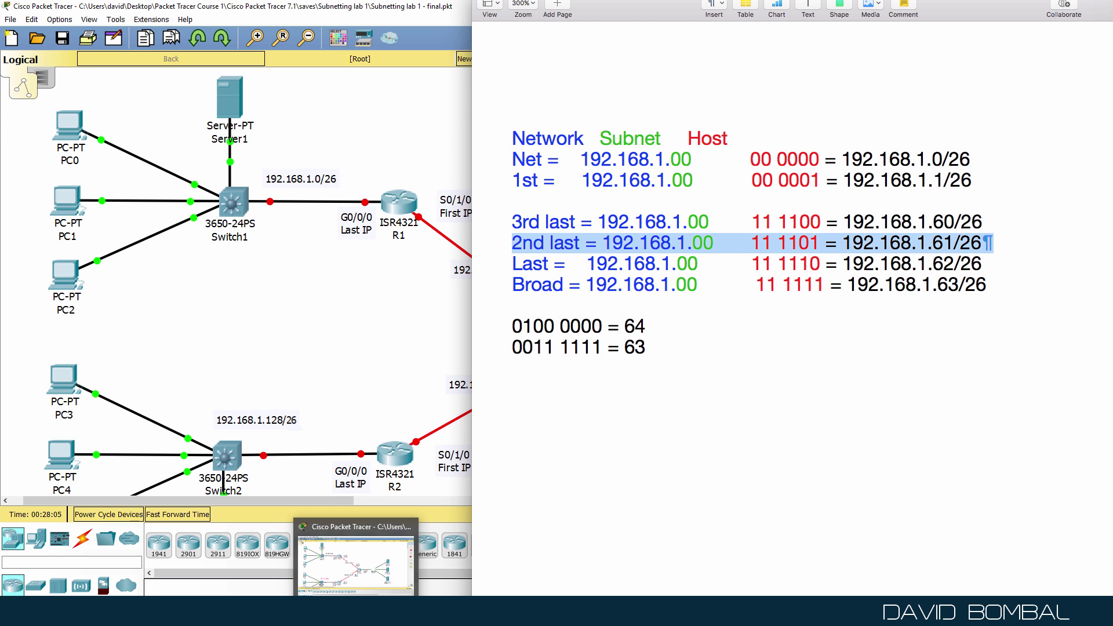
pyautogui.hscroll(-2, 570, 23)
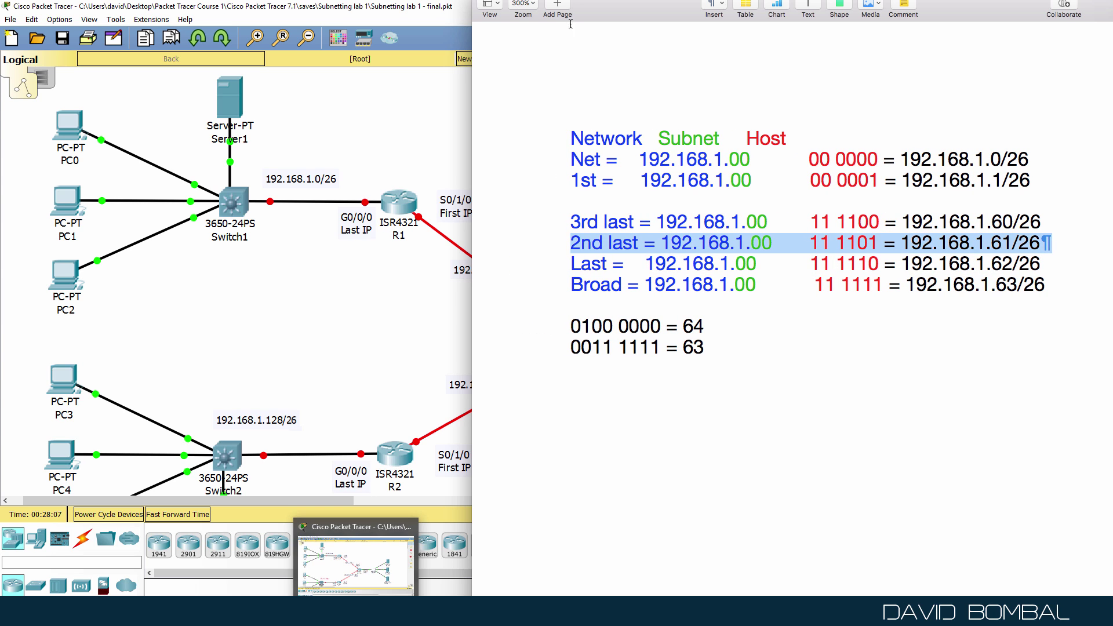
pyautogui.moveTo(570, 157); pyautogui.dragTo(799, 174)
pyautogui.scroll(10, 799, 174)
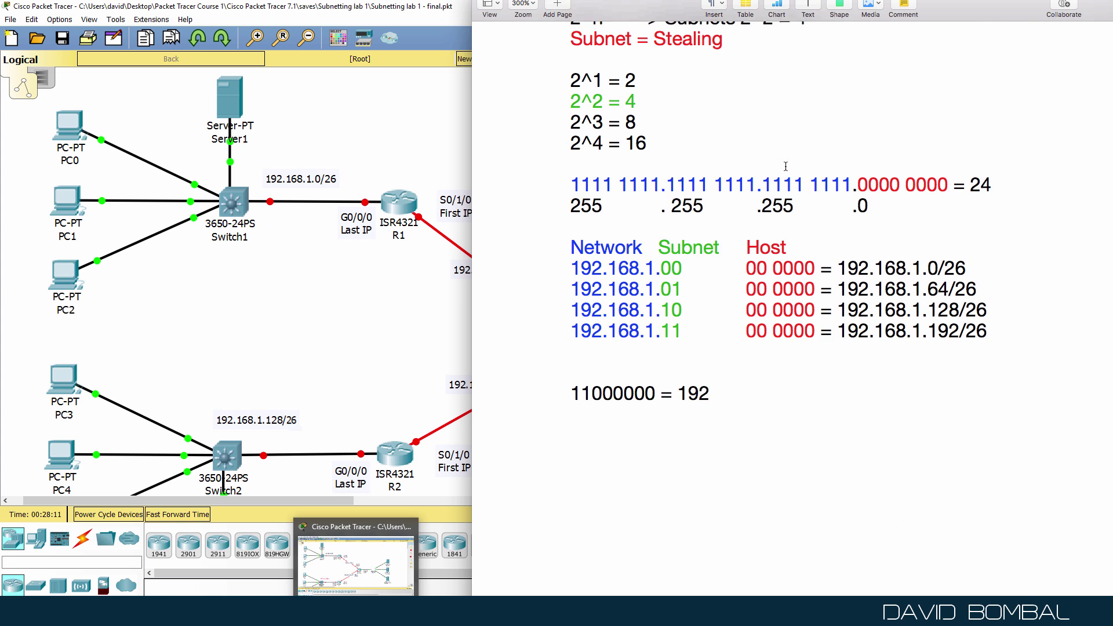
pyautogui.moveTo(572, 314); pyautogui.dragTo(948, 314)
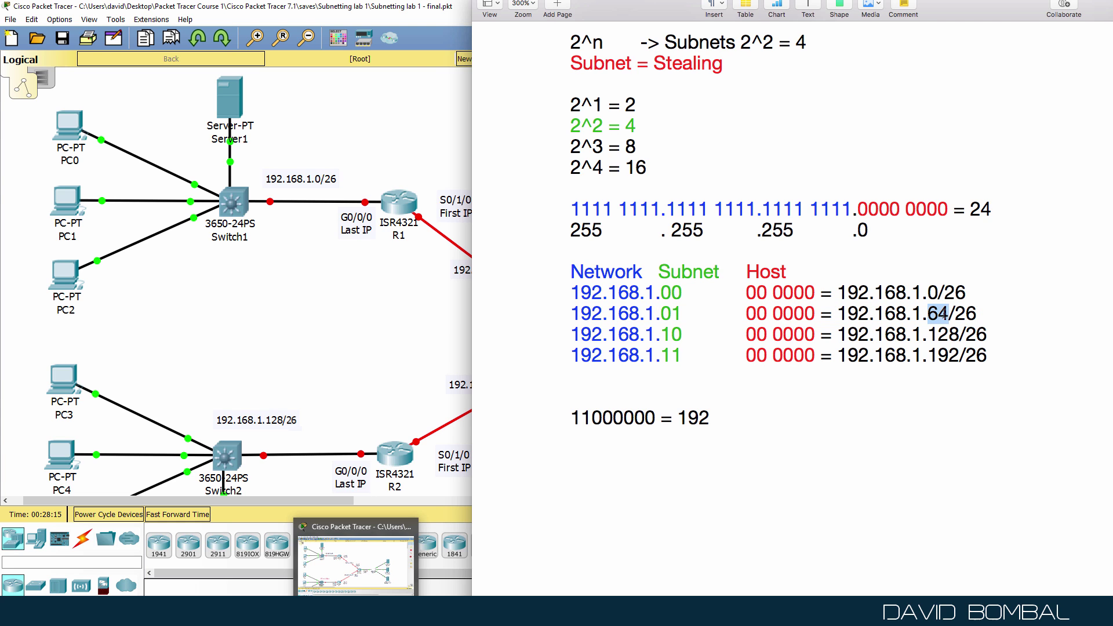
pyautogui.scroll(-15, 787, 366)
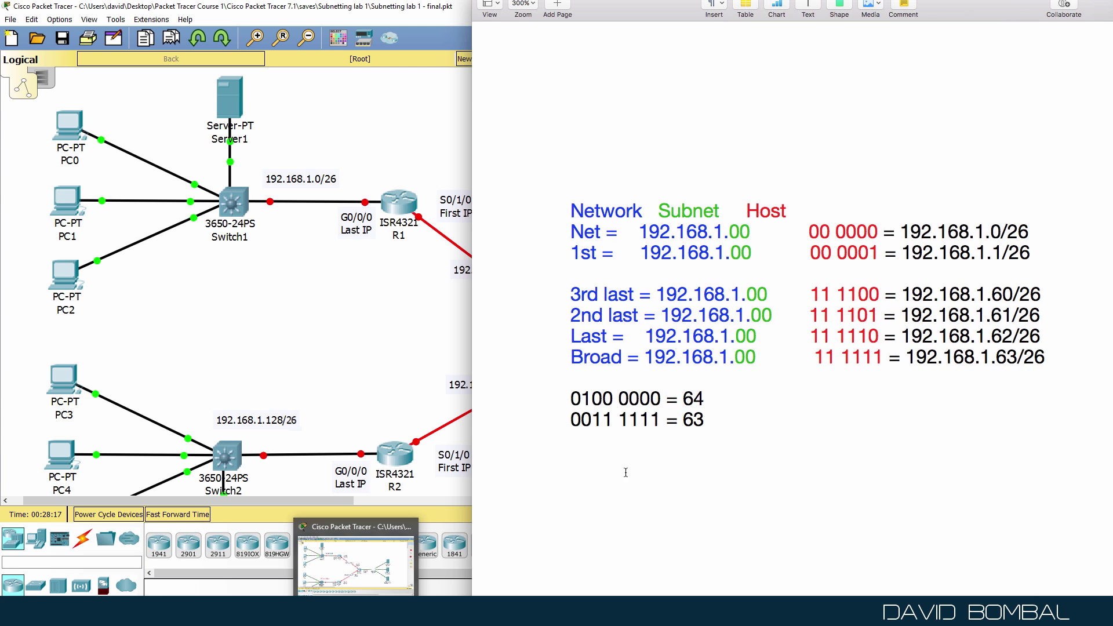
pyautogui.moveTo(574, 349); pyautogui.dragTo(1049, 357)
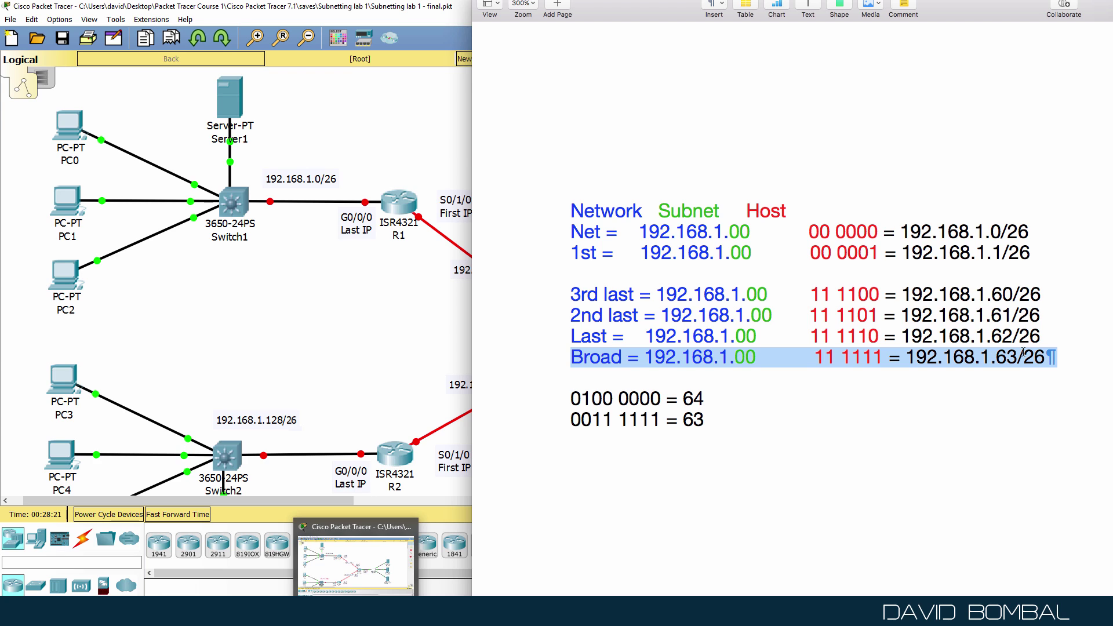
pyautogui.click(1024, 354)
pyautogui.moveTo(993, 339); pyautogui.dragTo(1013, 296)
pyautogui.moveTo(569, 252); pyautogui.dragTo(1012, 253)
pyautogui.hscroll(2, 966, 250)
pyautogui.moveTo(538, 228); pyautogui.dragTo(979, 231)
pyautogui.hscroll(-2, 783, 313)
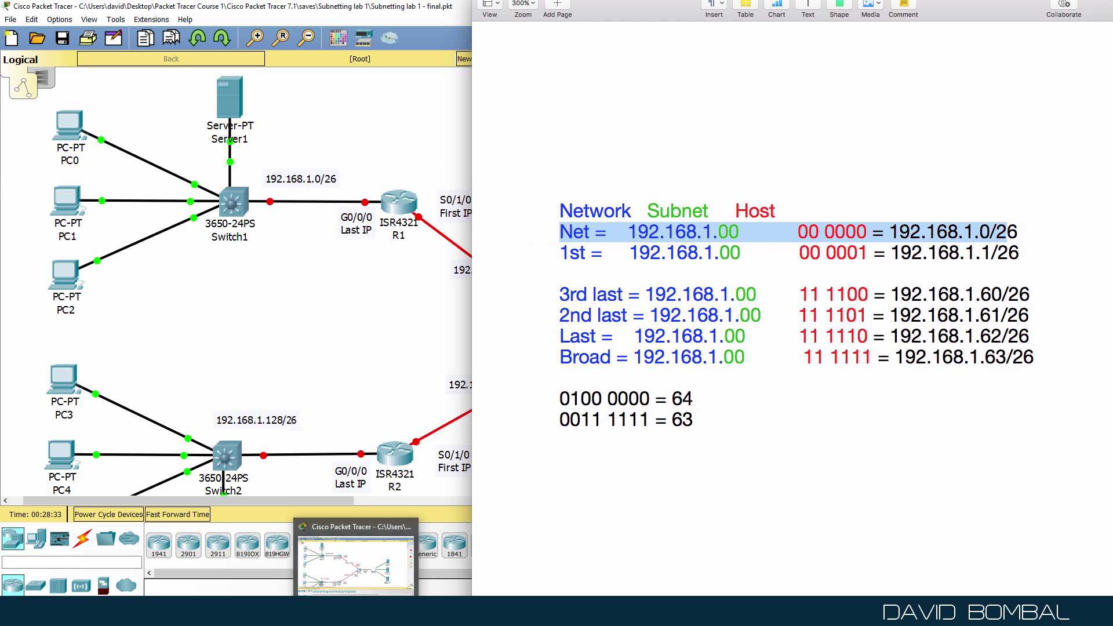
# Step: Open router R1's CLI and reposition its window
pyautogui.click(402, 201)
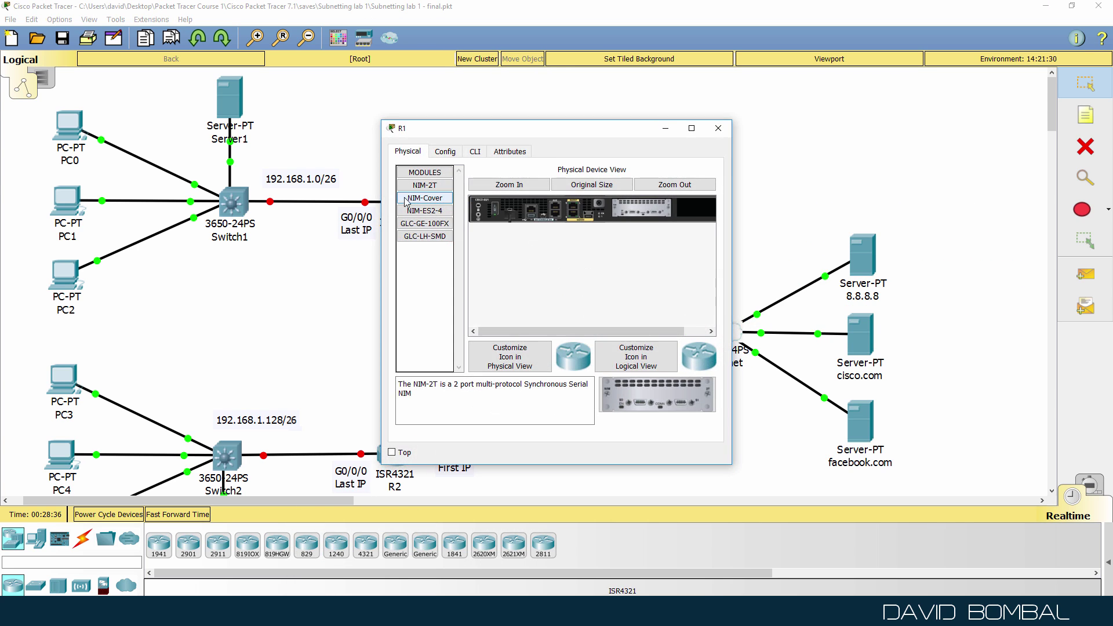
pyautogui.click(475, 151)
pyautogui.moveTo(500, 130); pyautogui.dragTo(567, 193)
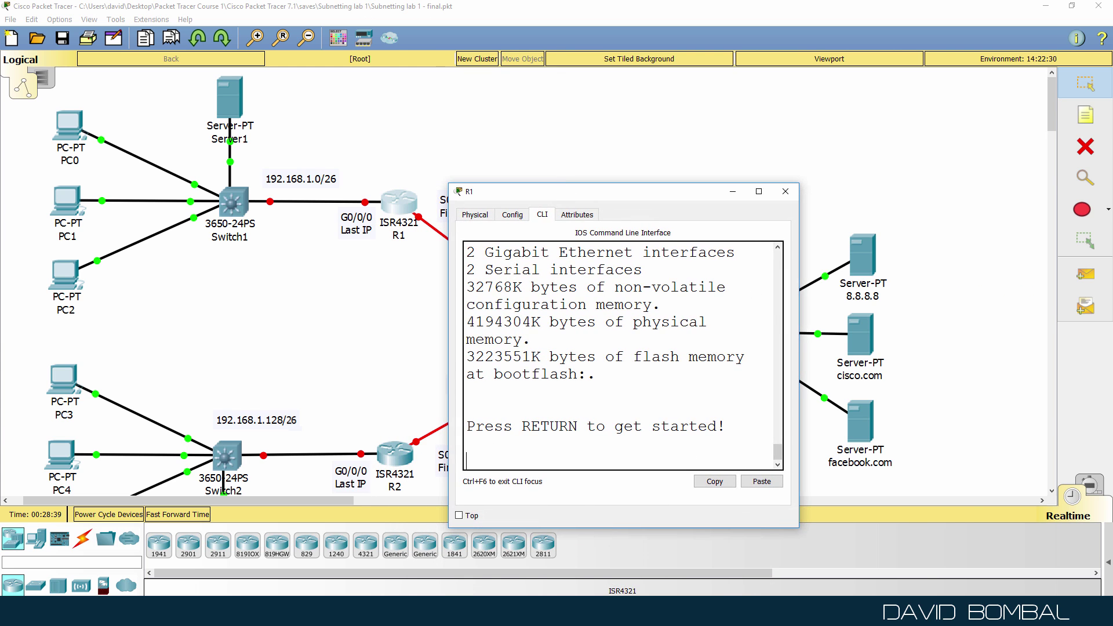
pyautogui.moveTo(799, 308); pyautogui.dragTo(986, 306)
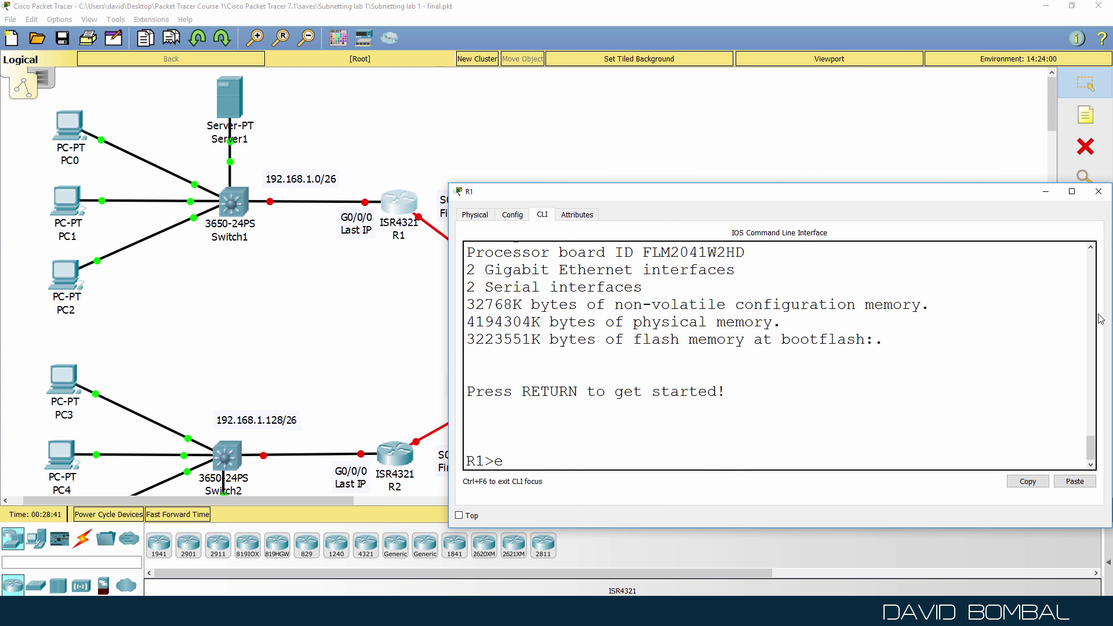
# Step: Enter privileged mode and run 'sh ip int br' to list R1's interfaces
pyautogui.write('n')
pyautogui.press('Return')
pyautogui.write('sh ip int br')
pyautogui.press('Return')
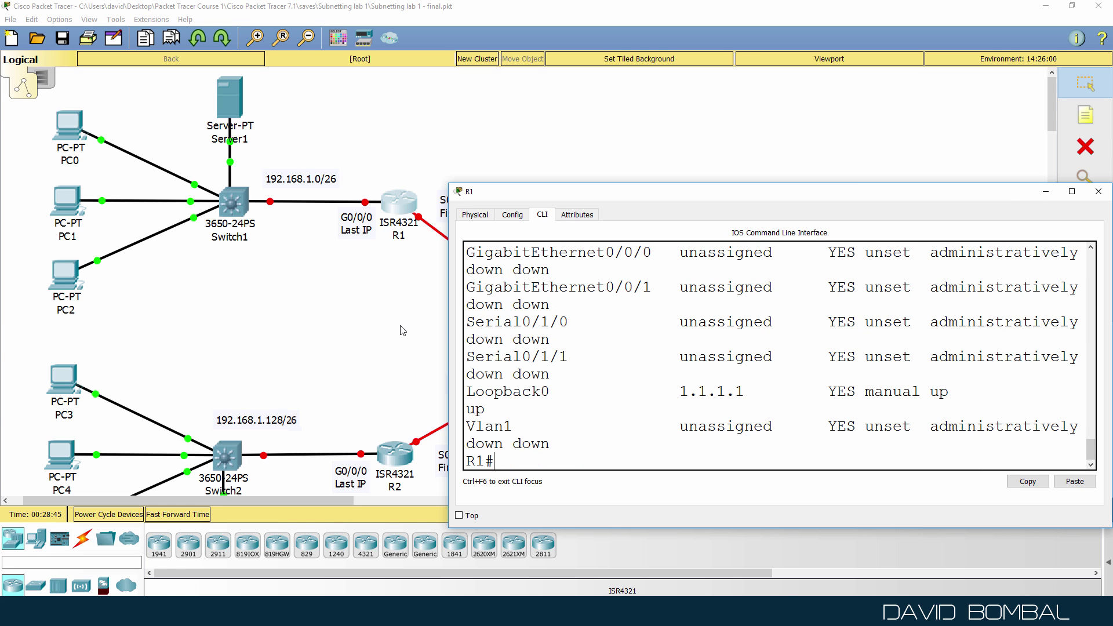
pyautogui.moveTo(447, 321); pyautogui.dragTo(487, 354)
pyautogui.moveTo(360, 195); pyautogui.dragTo(527, 172)
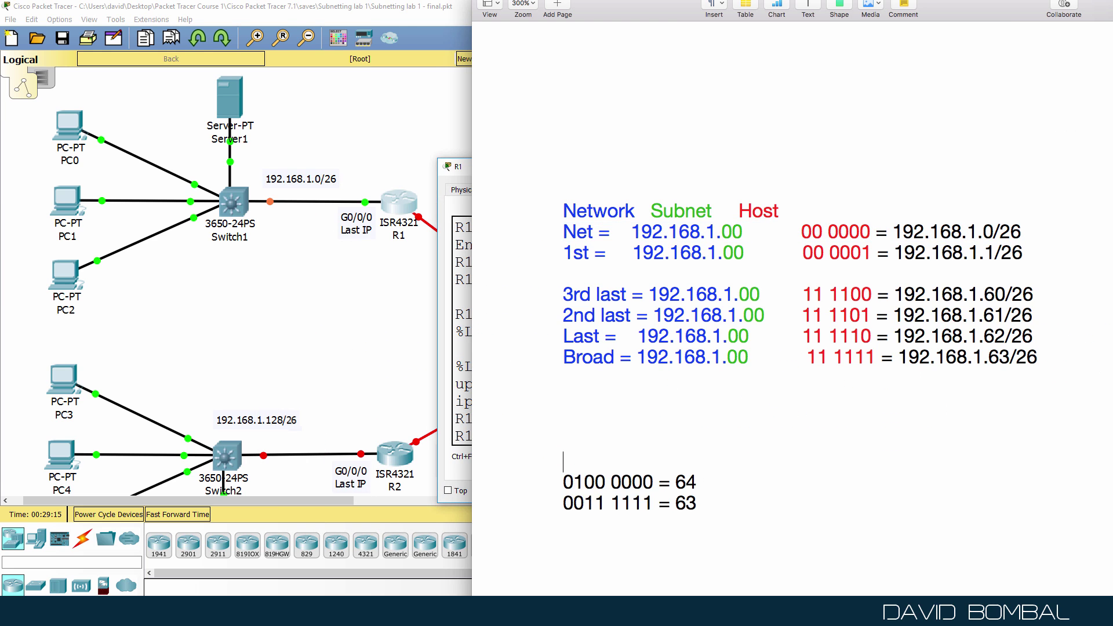
# Step: Add a 192.168.1.0/26 line and replace the two binary lines with '1100 0000 = 192'
pyautogui.write('192.168.1.0/26')
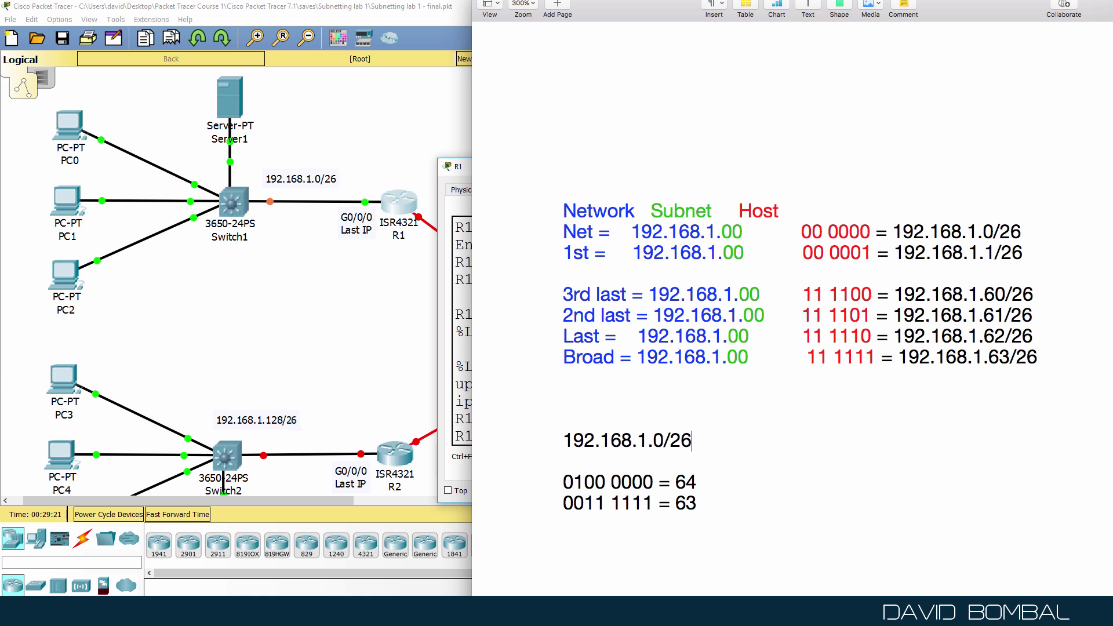
pyautogui.moveTo(722, 235); pyautogui.dragTo(741, 235)
pyautogui.moveTo(566, 471); pyautogui.dragTo(775, 507)
pyautogui.press('BackSpace')
pyautogui.press('Return')
pyautogui.press('Return')
pyautogui.write('11')
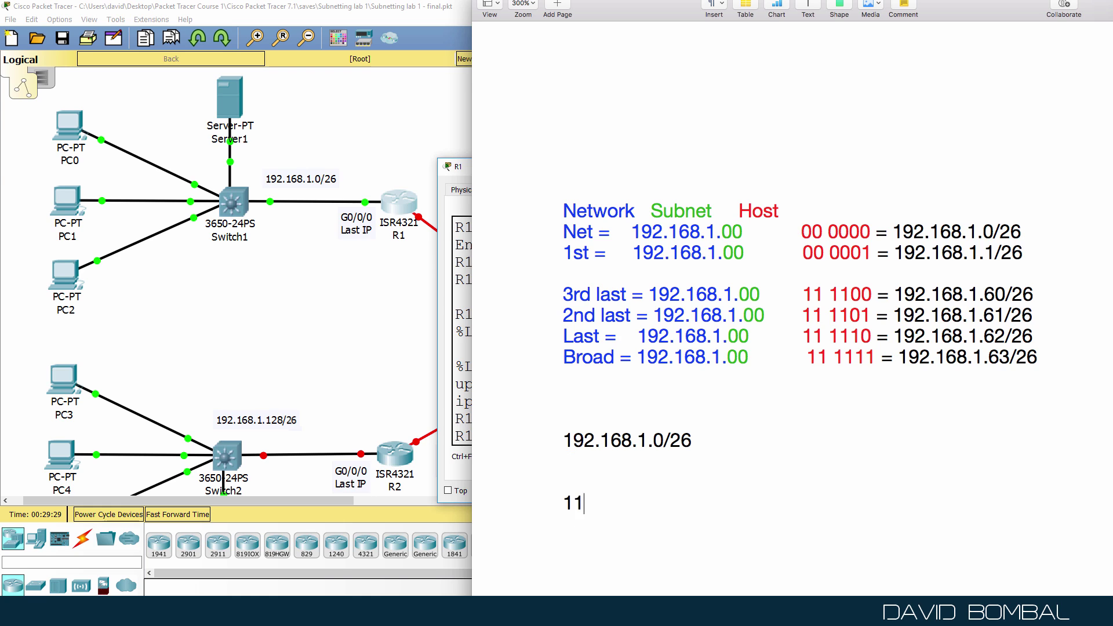
pyautogui.write('00 0000 ')
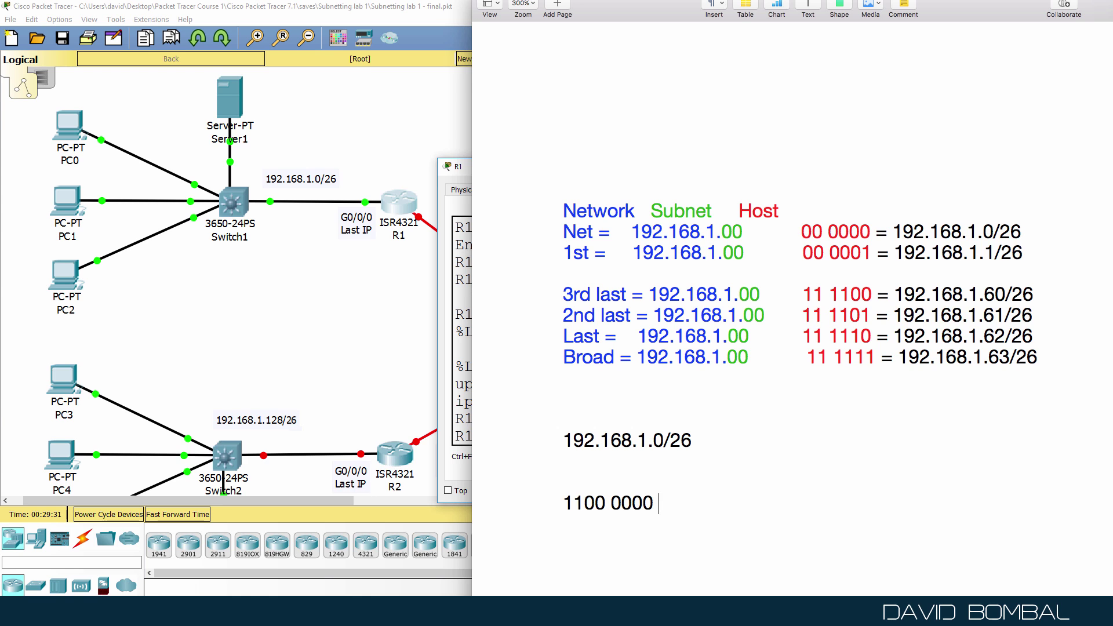
pyautogui.write('= 1')
pyautogui.write('92')
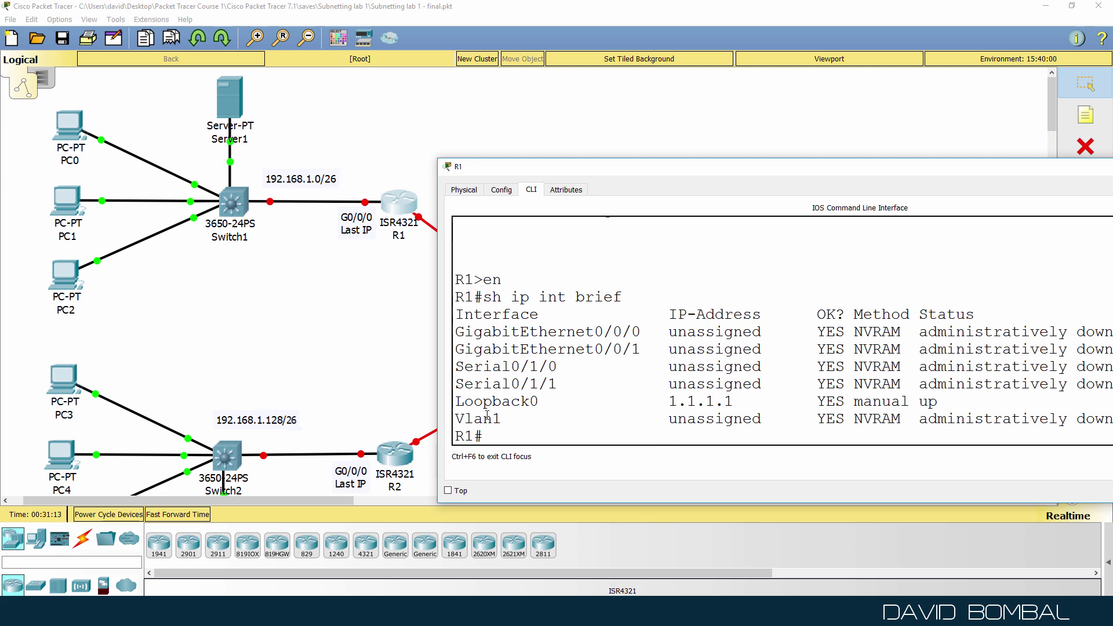
# Step: On R1, enter global configuration mode and select interface g0/0/0
pyautogui.write('conf t')
pyautogui.press('Return')
pyautogui.write('int g0/0/0')
# Step: Select R1's GigabitEthernet0/0/0 interface and bring it up with no shut
pyautogui.press('Return')
pyautogui.write('no shut')
pyautogui.press('Return')
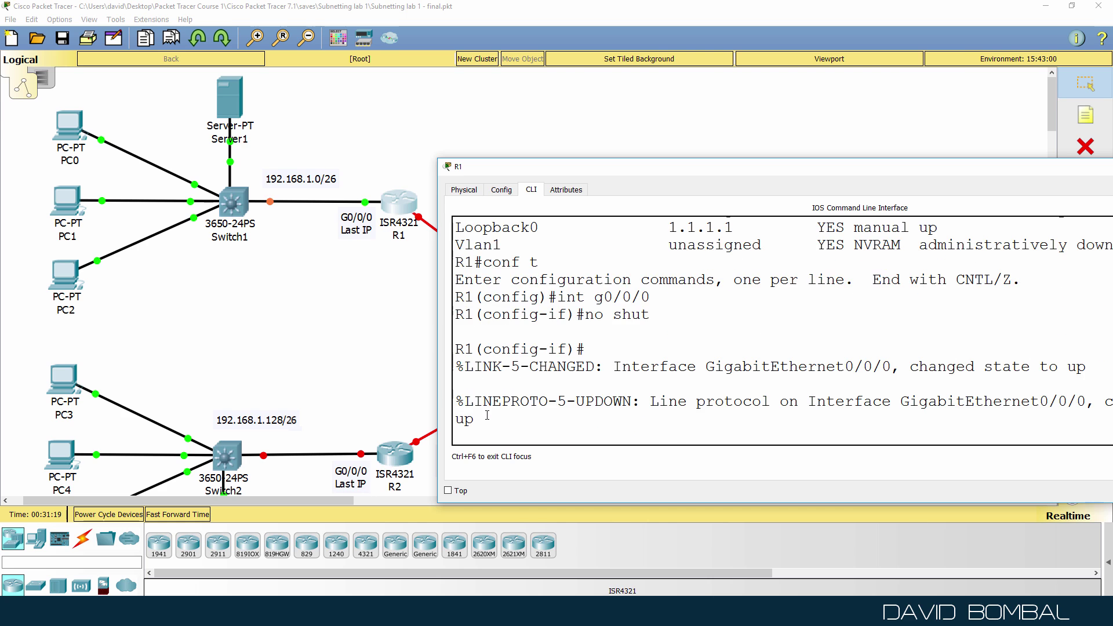
pyautogui.press('Return')
# Step: Assign G0/0/0 the address 192.168.1.62 with mask 255.255.255.192
pyautogui.write('ip add')
pyautogui.press('Tab')
pyautogui.write('192.168')
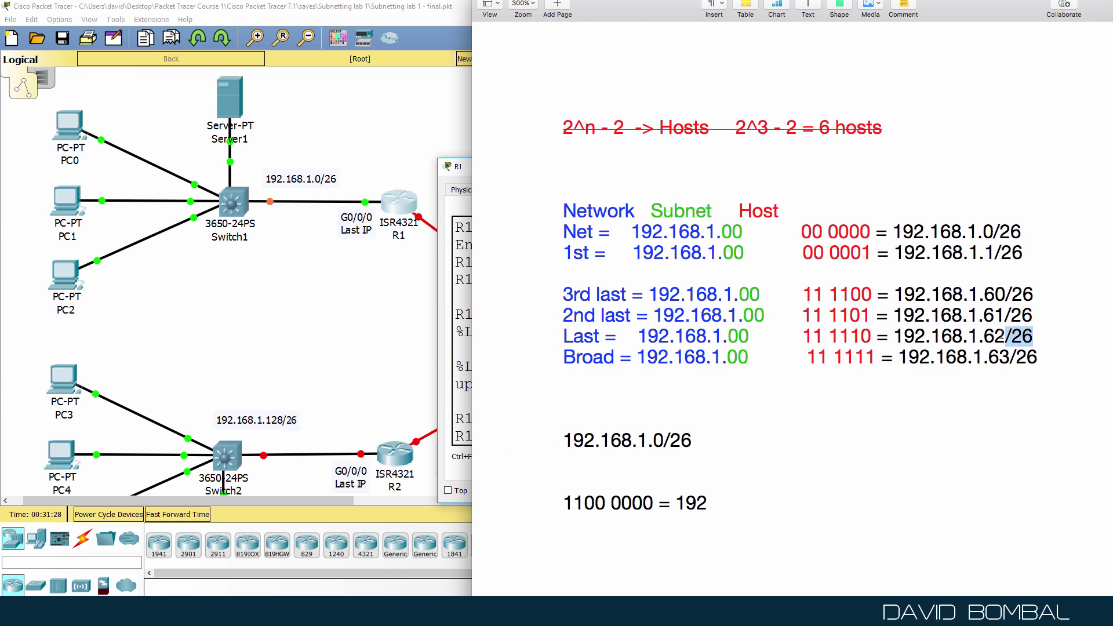
pyautogui.moveTo(1034, 336); pyautogui.dragTo(555, 338)
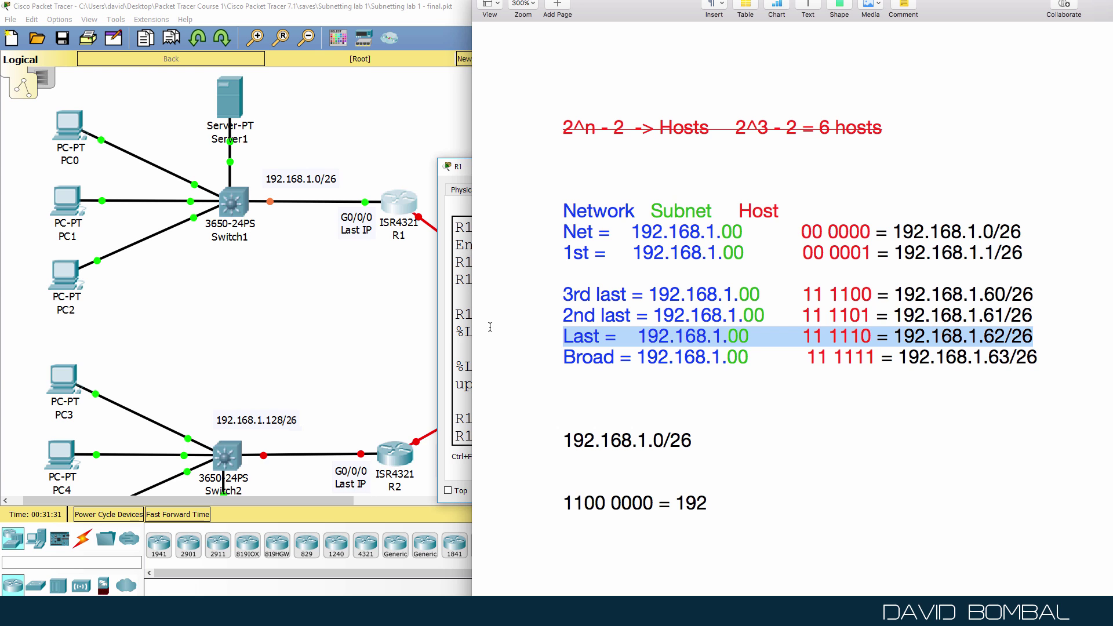
pyautogui.click(462, 327)
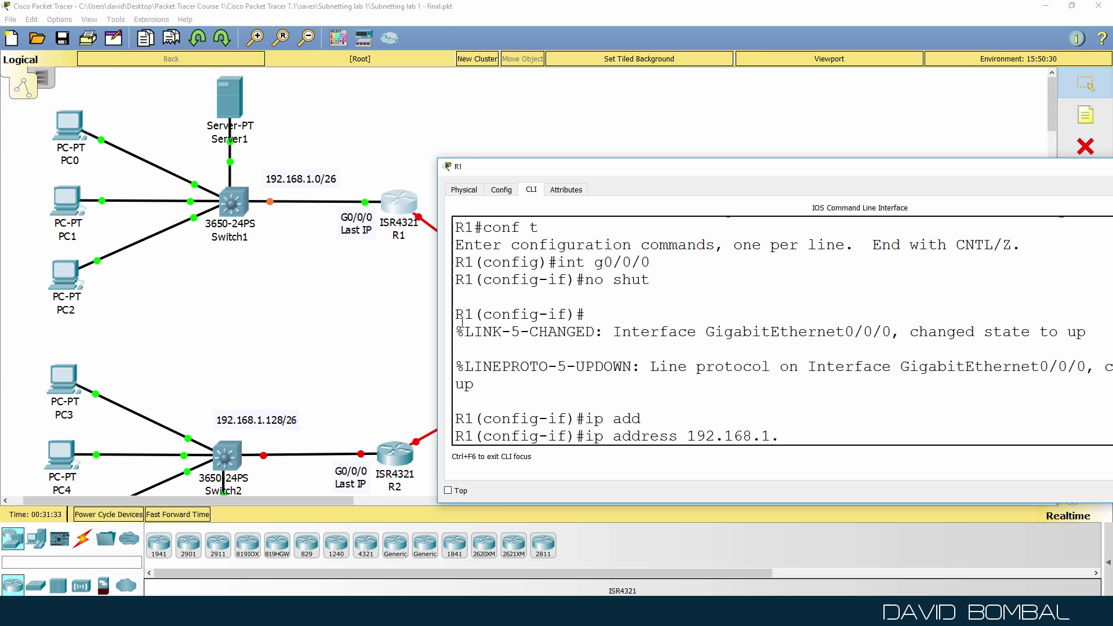
pyautogui.write('62 255.255.255.192')
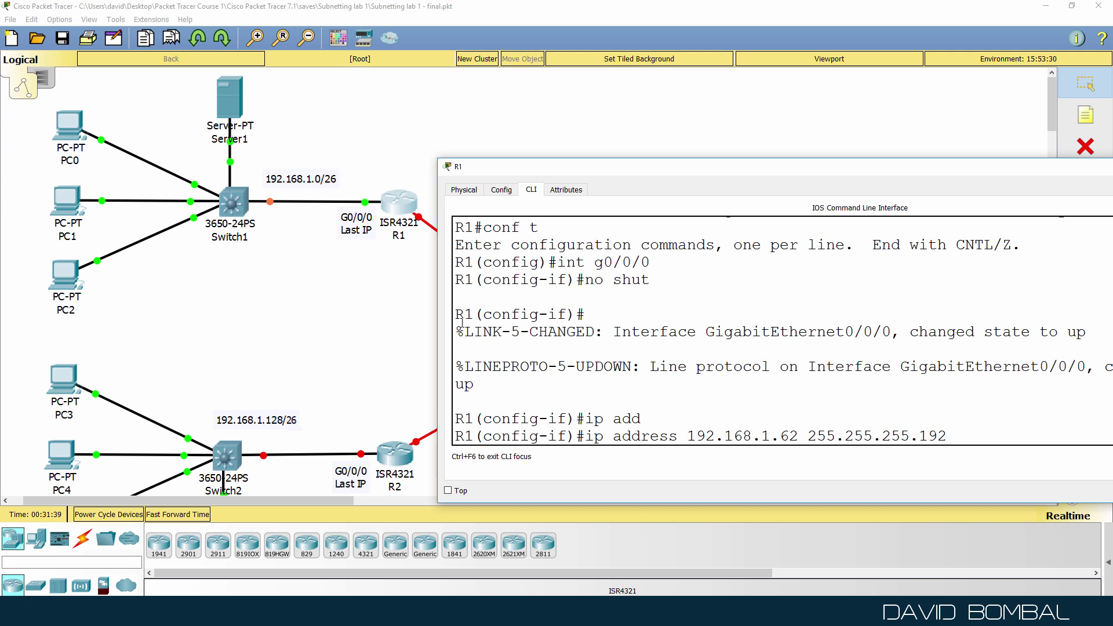
pyautogui.press('Return')
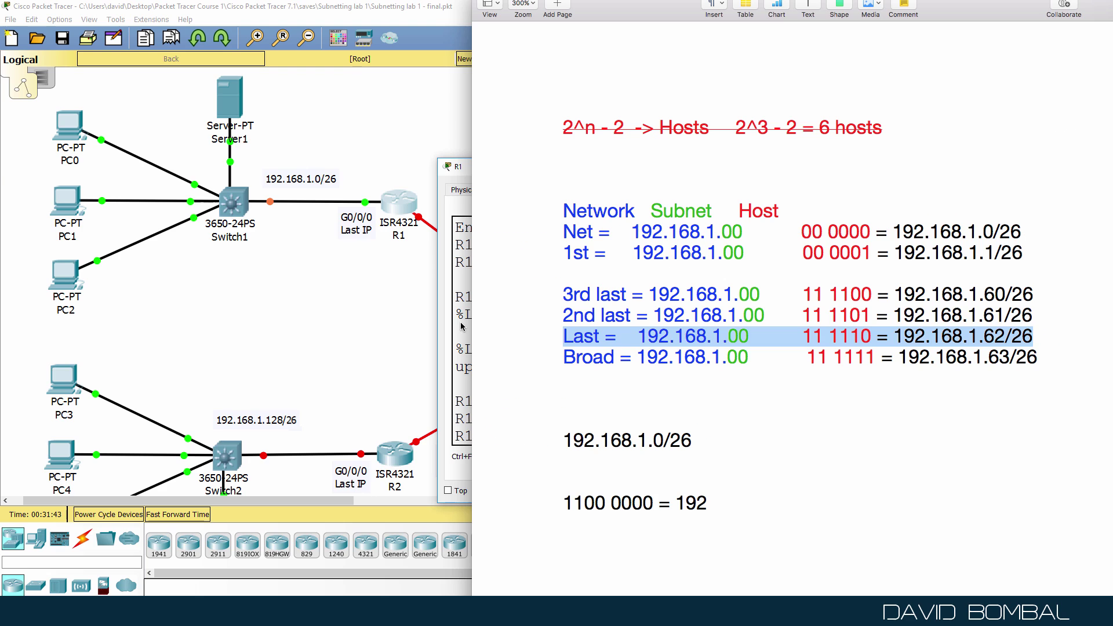
# Step: Highlight the digits of the last usable address, 192.168.1.62, in the notes
pyautogui.click(712, 316)
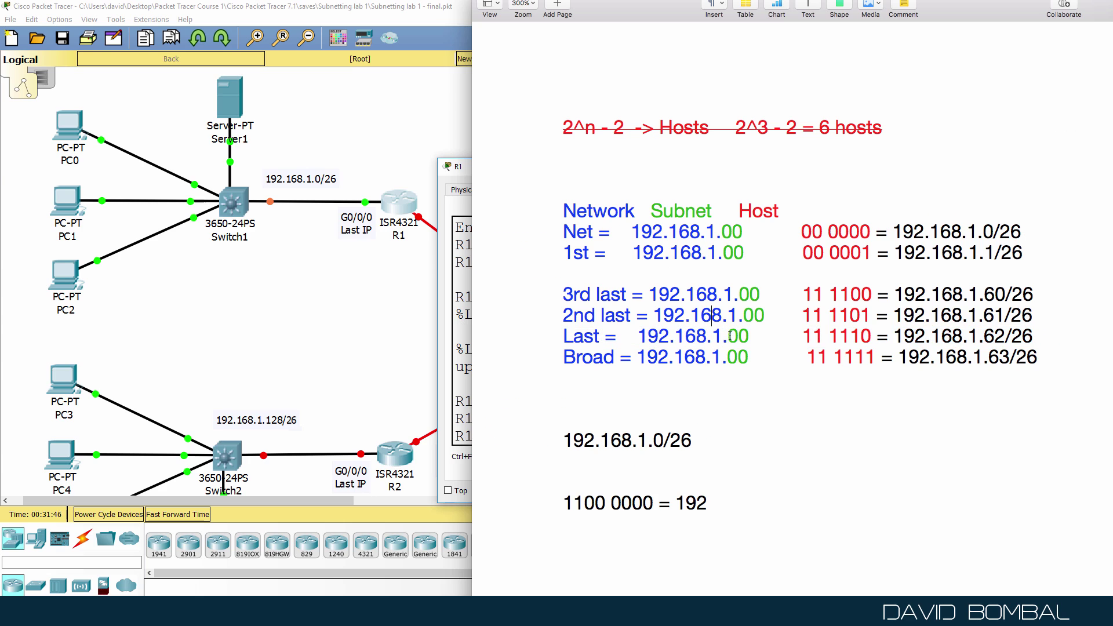
pyautogui.moveTo(730, 337); pyautogui.dragTo(749, 337)
pyautogui.moveTo(894, 337); pyautogui.dragTo(1004, 335)
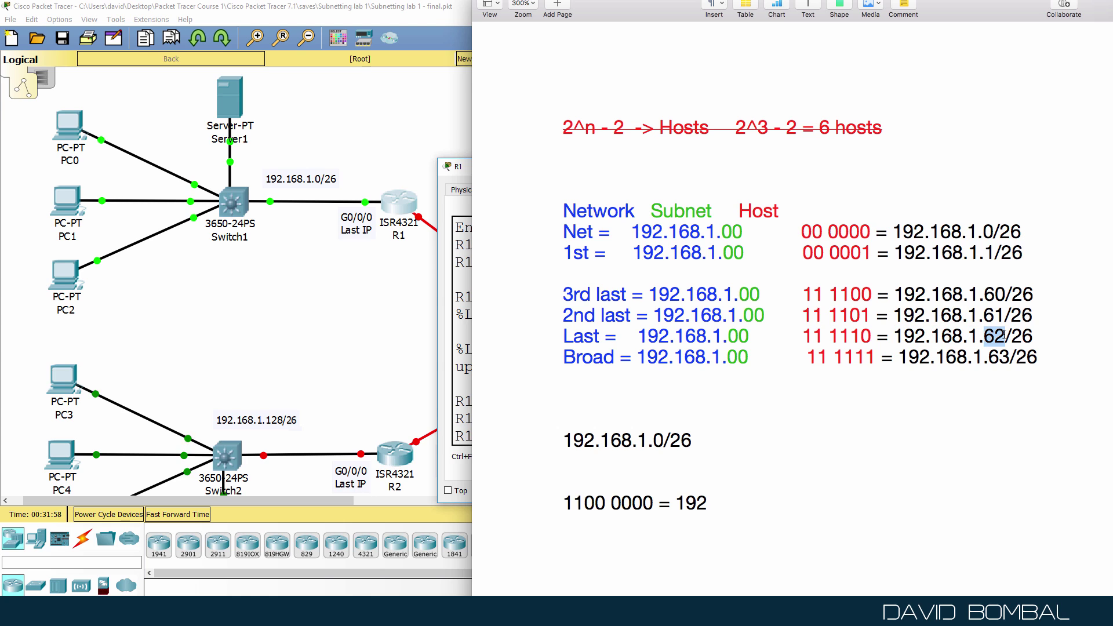
pyautogui.moveTo(541, 517); pyautogui.dragTo(847, 505)
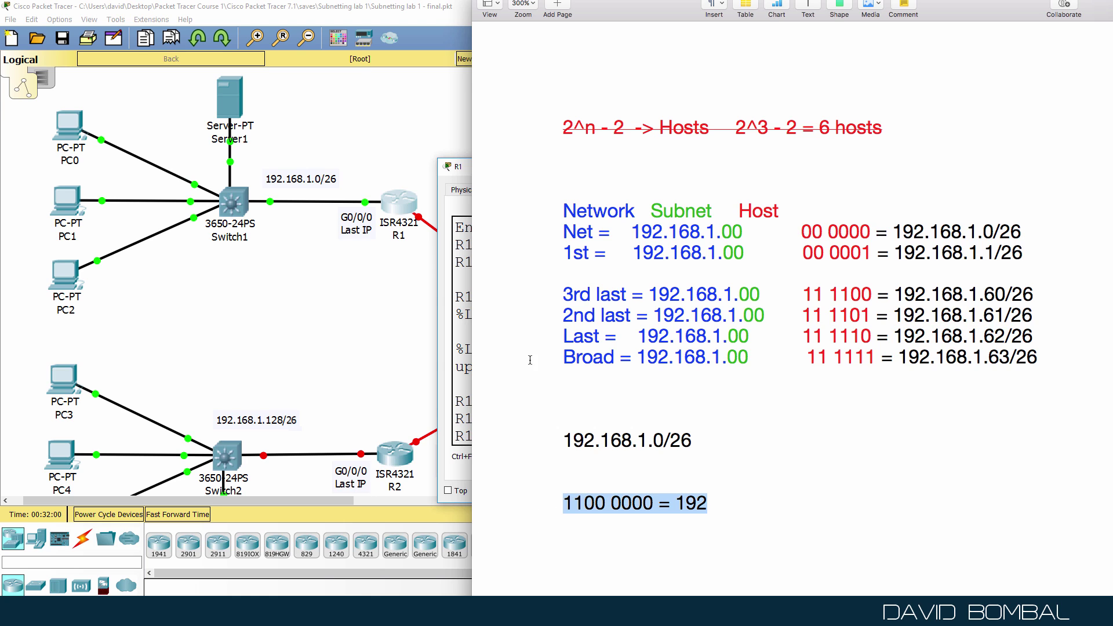
# Step: Leave configuration mode on R1 and list its interfaces with sh ip int brief
pyautogui.click(465, 334)
pyautogui.write('end')
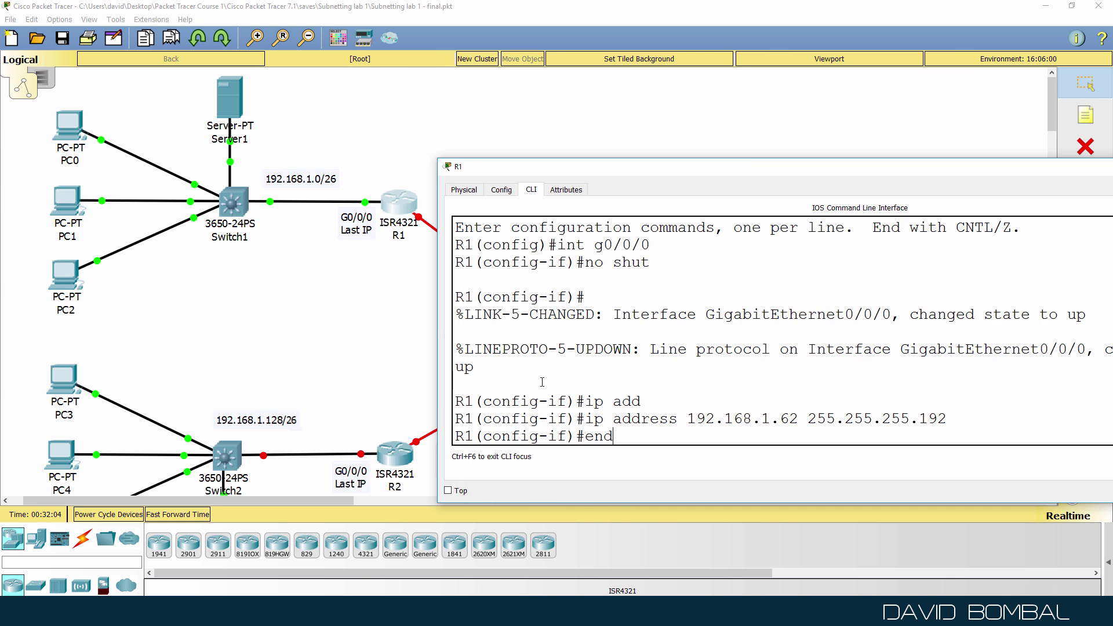
pyautogui.press('Return')
pyautogui.write('sh ip int brief')
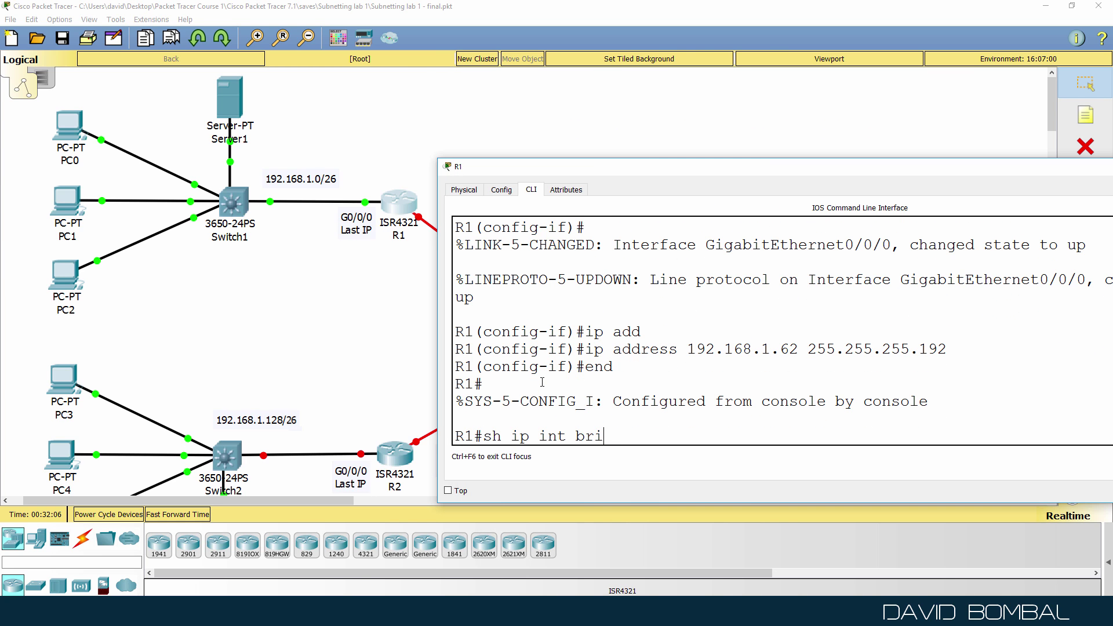
pyautogui.press('Return')
# Step: Ping 192.168.1.62 from R1 successfully, then open Switch1's device window
pyautogui.write('ping 192.168.1.62')
pyautogui.press('Return')
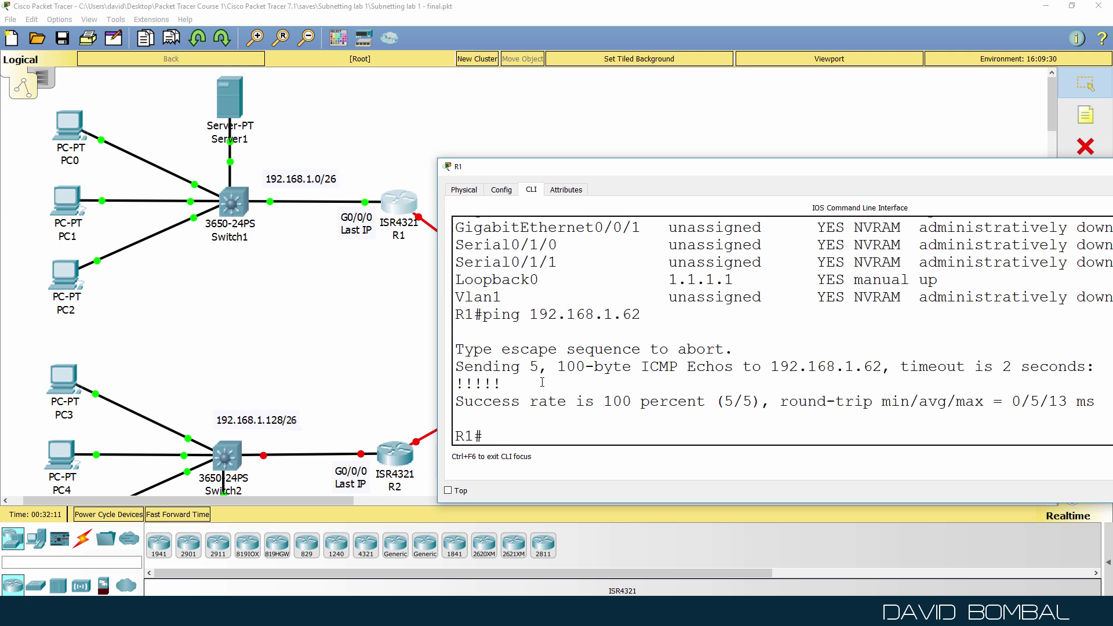
pyautogui.click(245, 208)
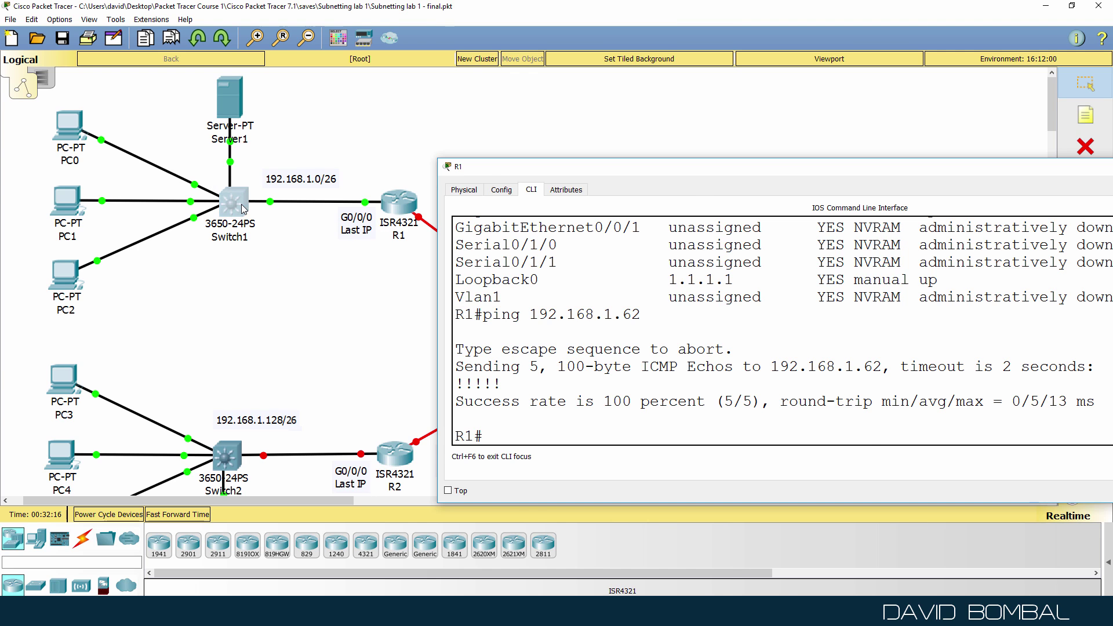
pyautogui.moveTo(1048, 113); pyautogui.dragTo(1048, 168)
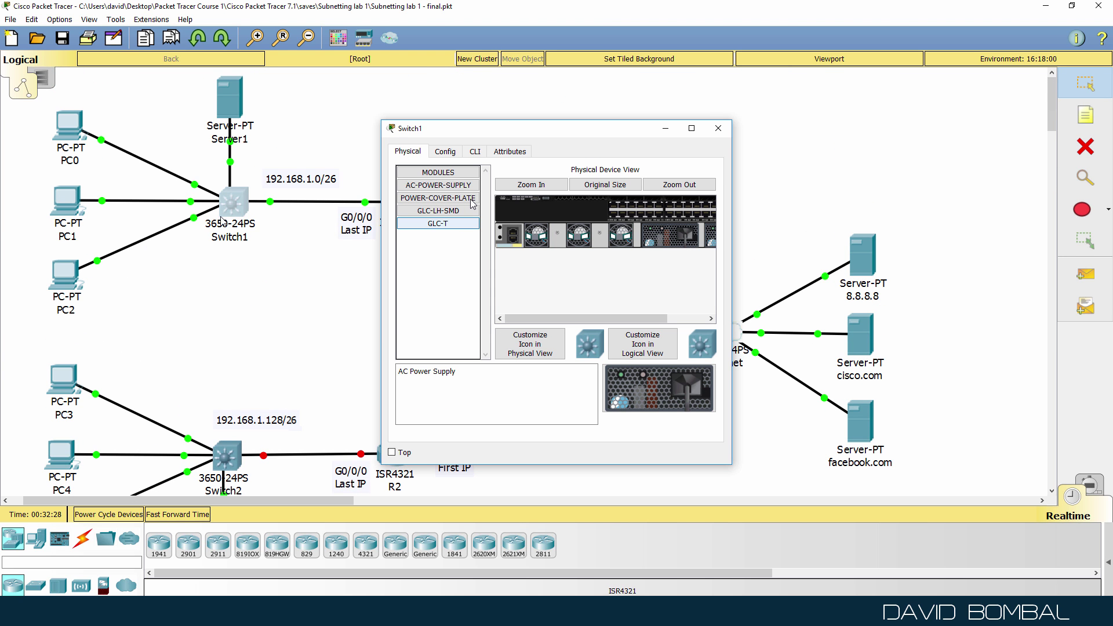
# Step: Rename Switch1 to S1 from global configuration mode
pyautogui.click(476, 151)
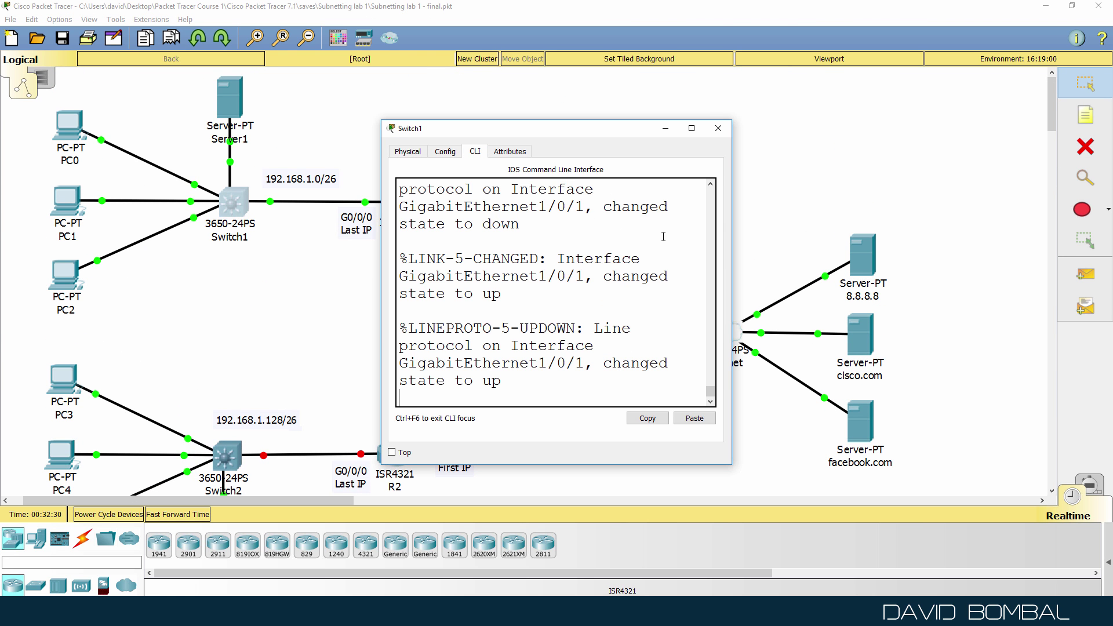
pyautogui.moveTo(732, 243); pyautogui.dragTo(1105, 258)
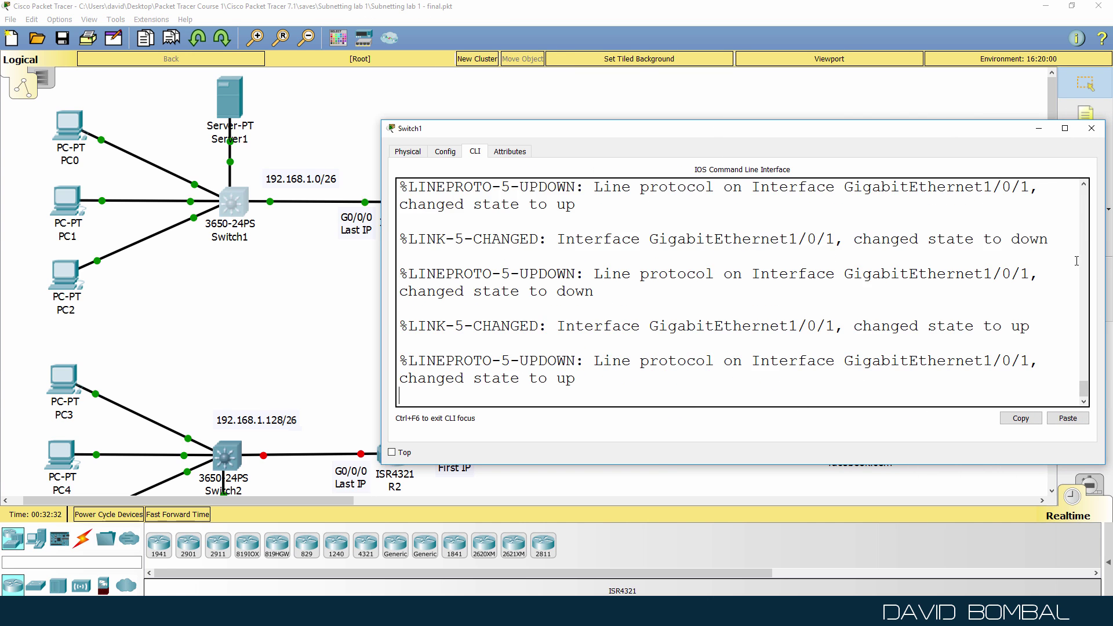
pyautogui.press('Return')
pyautogui.press('Return')
pyautogui.write('en')
pyautogui.press('Return')
pyautogui.write('conf t')
pyautogui.press('Return')
pyautogui.write('host')
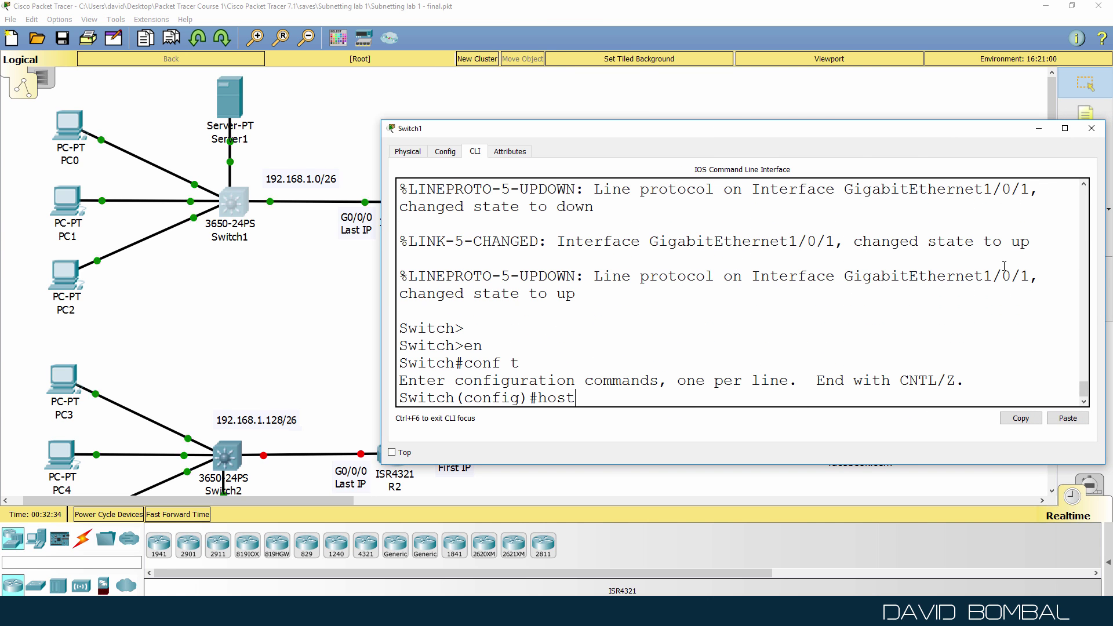
pyautogui.write(' S1')
pyautogui.press('Return')
# Step: Enter interface Vlan1 and bring it up with no shut
pyautogui.write('int lvan 1')
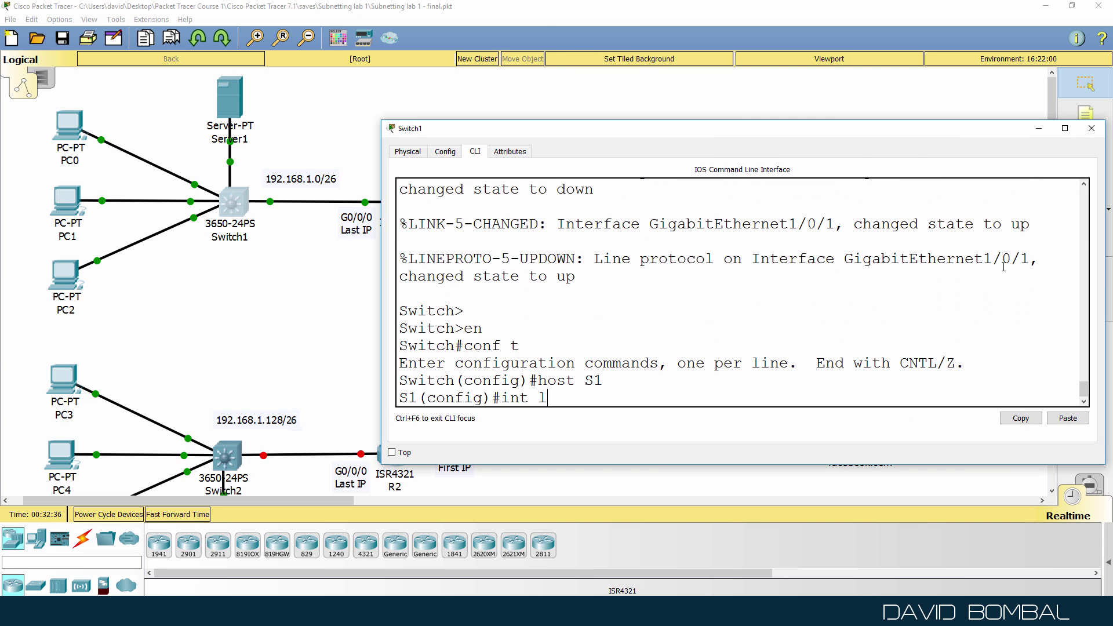
pyautogui.press('BackSpace')
pyautogui.press('BackSpace')
pyautogui.press('BackSpace')
pyautogui.press('BackSpace')
pyautogui.press('BackSpace')
pyautogui.press('BackSpace')
pyautogui.write('vlan')
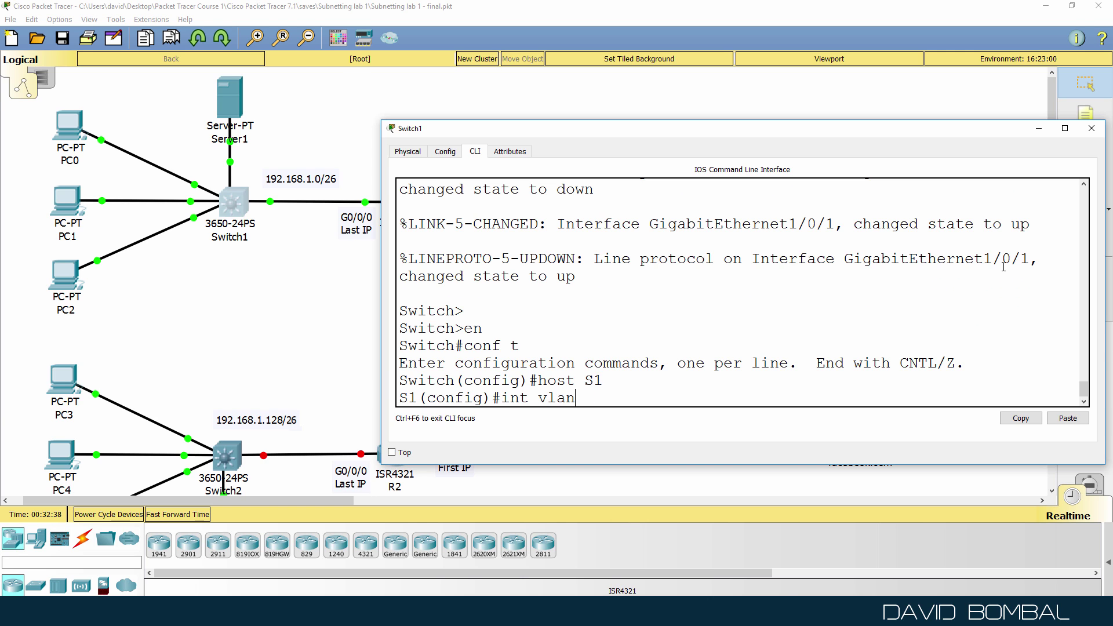
pyautogui.write(' 1')
pyautogui.press('Return')
pyautogui.write('no hsut')
pyautogui.press('BackSpace')
pyautogui.press('BackSpace')
pyautogui.press('BackSpace')
pyautogui.press('BackSpace')
pyautogui.write('shut')
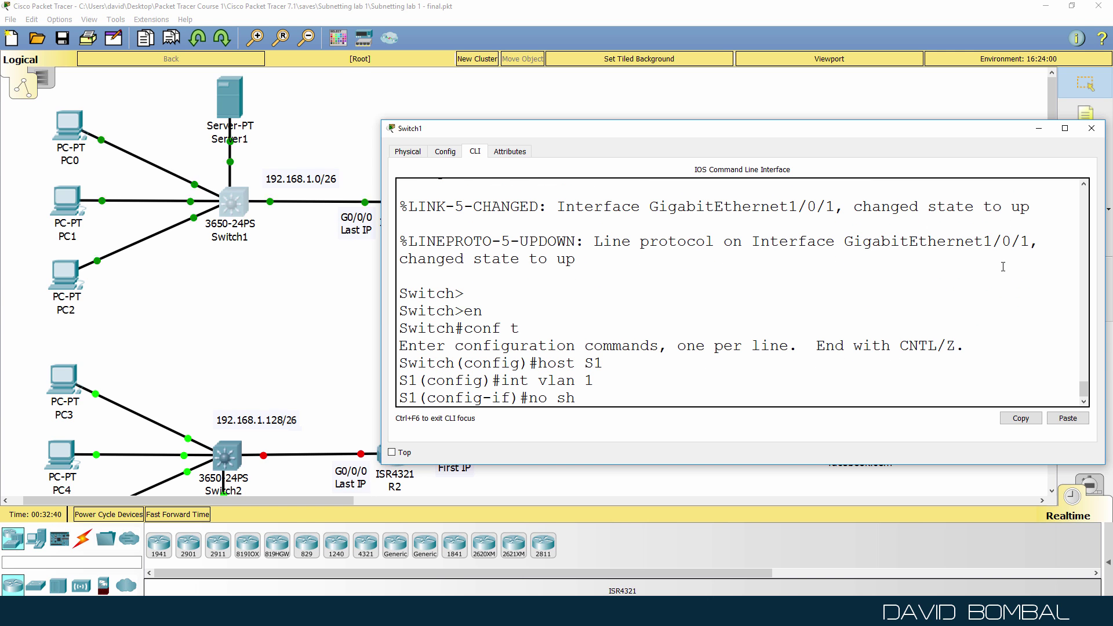
pyautogui.press('Return')
# Step: Assign Vlan1 the address 192.168.1.61 with mask 255.255.255.192
pyautogui.write('ip add')
pyautogui.press('Tab')
pyautogui.write('192.168.')
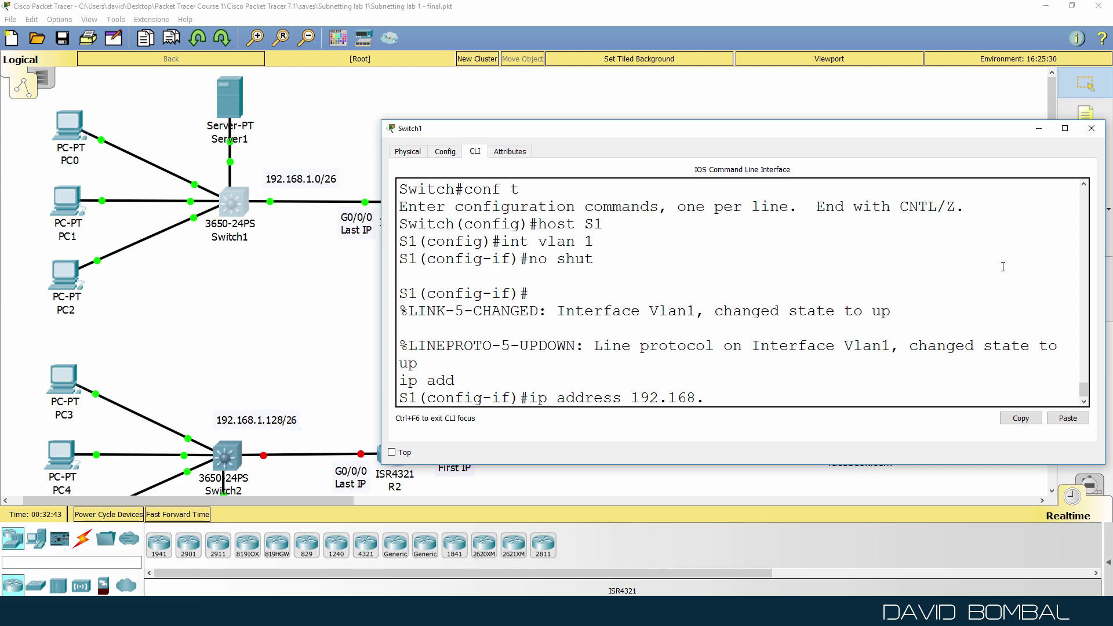
pyautogui.write('1.61')
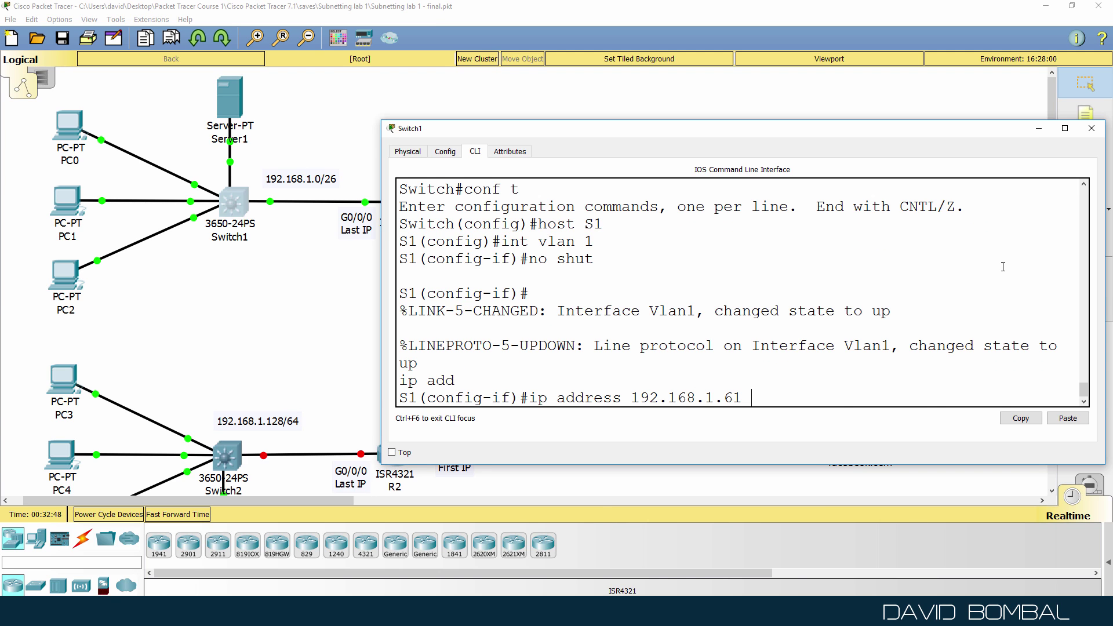
pyautogui.moveTo(1035, 316); pyautogui.dragTo(550, 314)
pyautogui.write('255.25')
pyautogui.write('5.255.192')
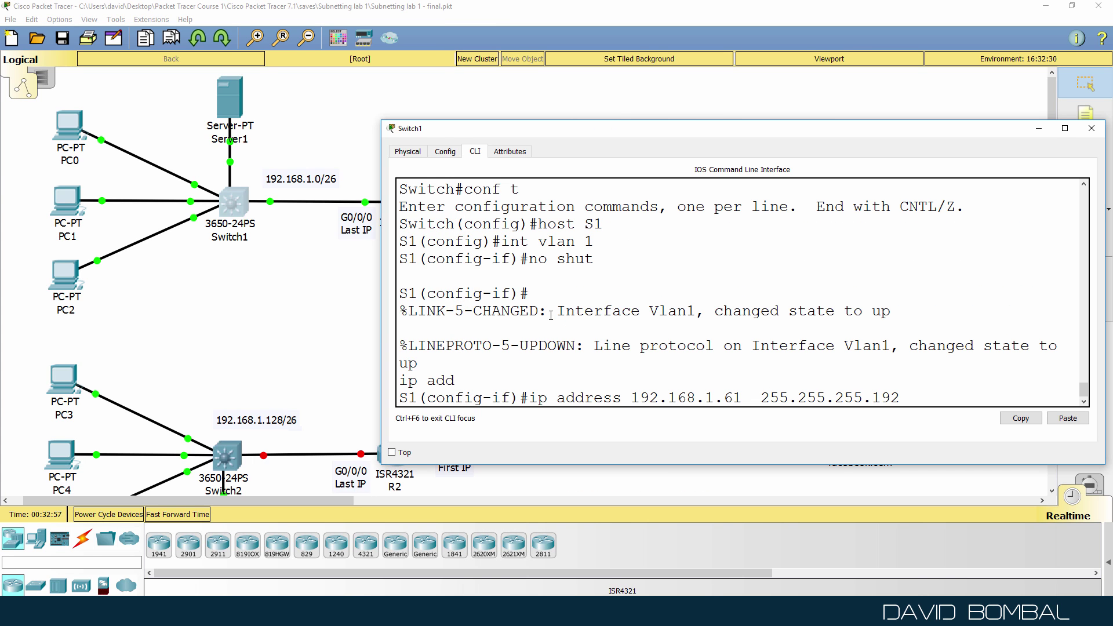
pyautogui.press('Return')
# Step: Leave configuration mode and confirm Vlan1's 192.168.1.61 address in sh ip int brief
pyautogui.write('end')
pyautogui.press('Return')
pyautogui.press('Return')
pyautogui.write('sh')
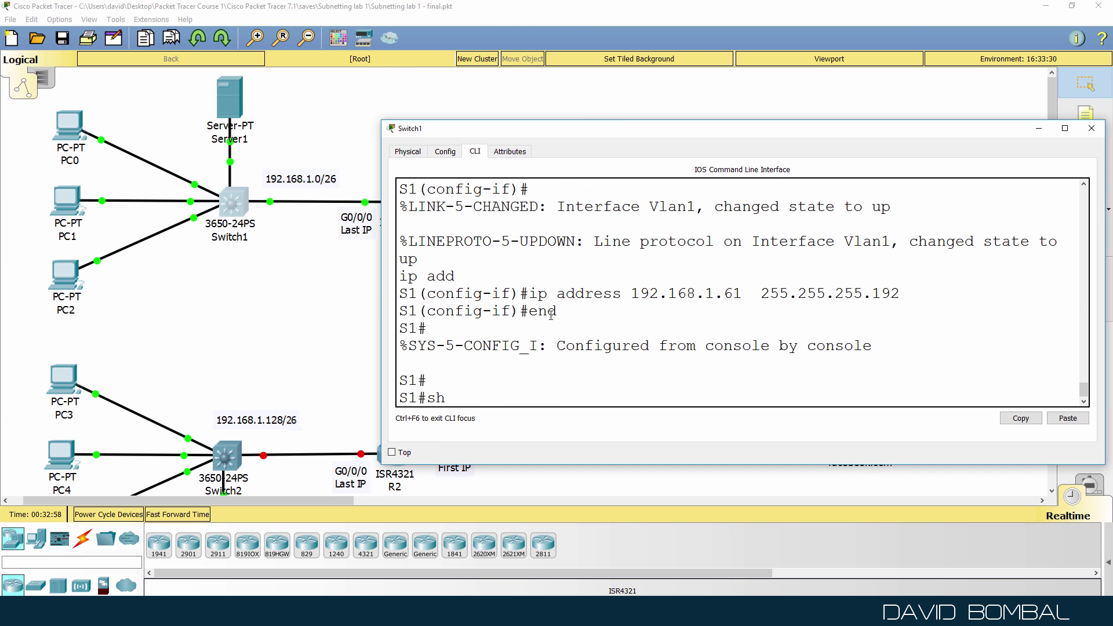
pyautogui.write(' ip int brief')
pyautogui.press('Return')
pyautogui.press('space')
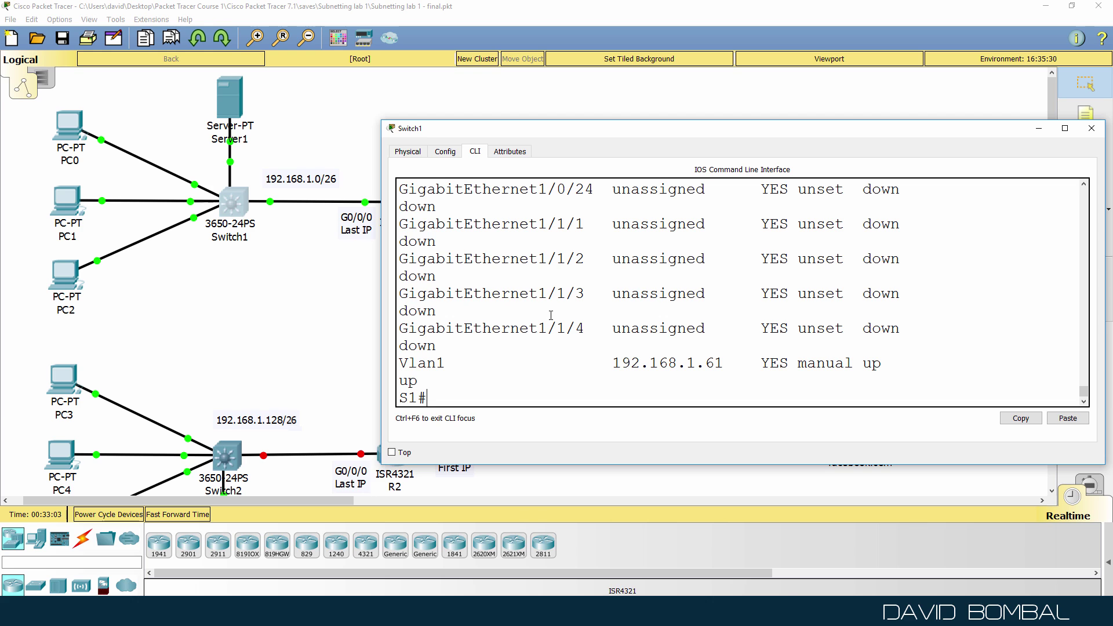
pyautogui.moveTo(626, 363); pyautogui.dragTo(790, 363)
pyautogui.moveTo(381, 344); pyautogui.dragTo(174, 326)
# Step: Ping R1 at 192.168.1.62 from S1 and save the configuration with wr
pyautogui.write('ping 192.168.1.6')
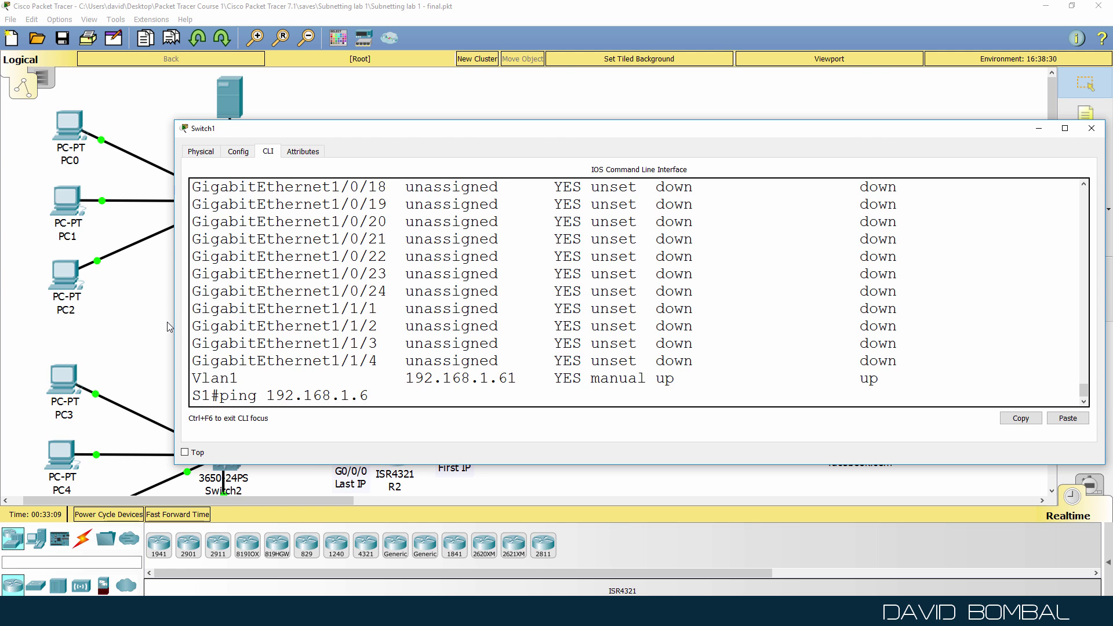
pyautogui.write('2')
pyautogui.press('Return')
pyautogui.write('wr')
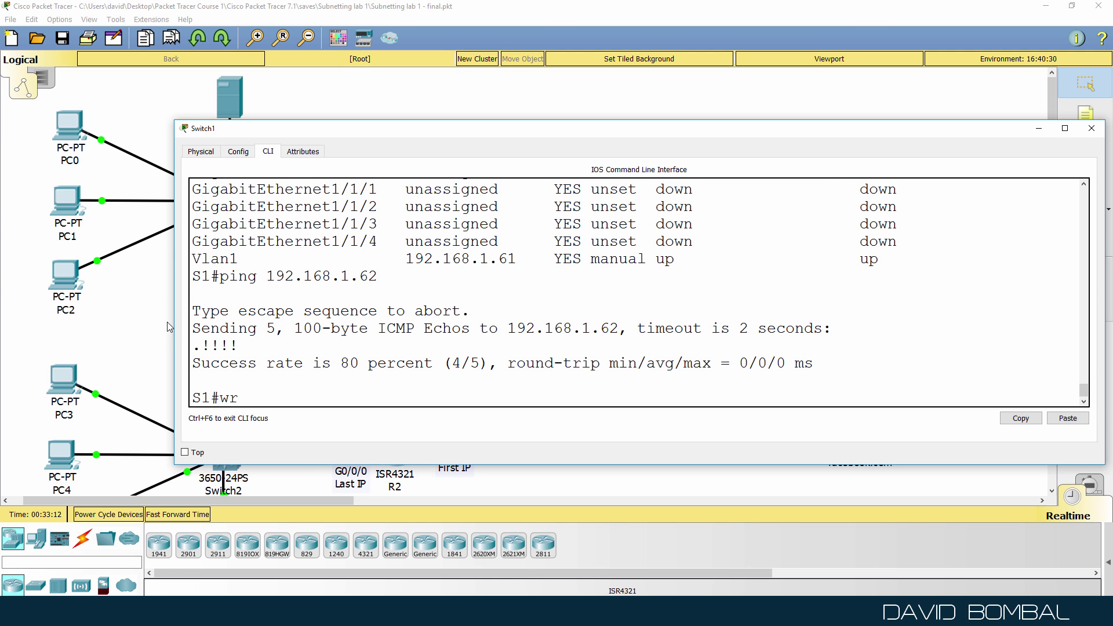
pyautogui.press('Return')
# Step: Open Server1's FastEthernet0 interface settings
pyautogui.click(367, 102)
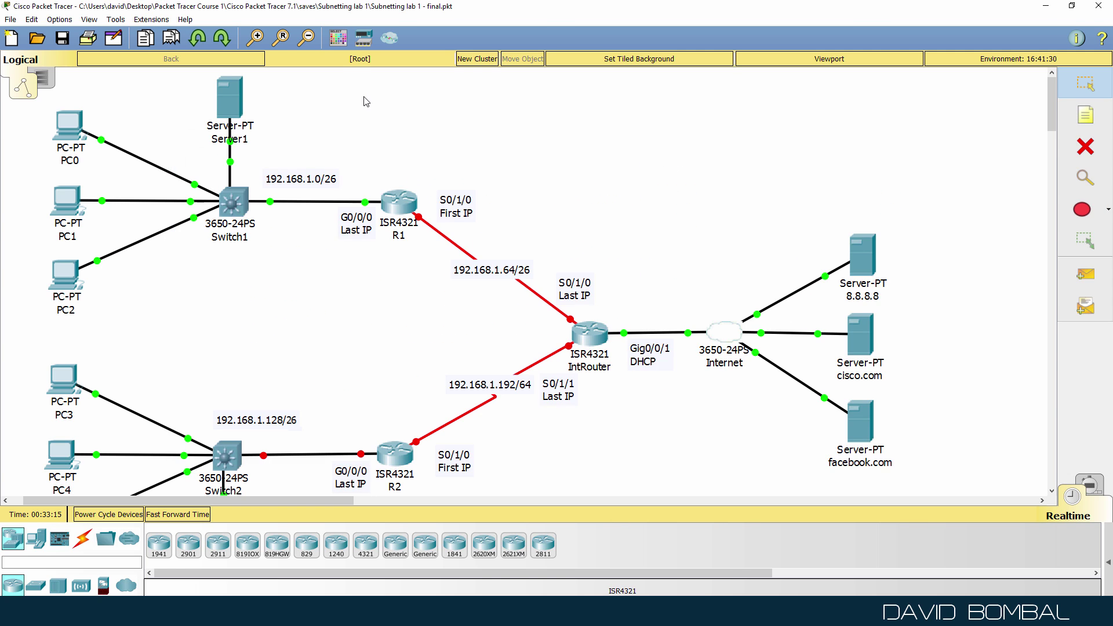
pyautogui.click(232, 94)
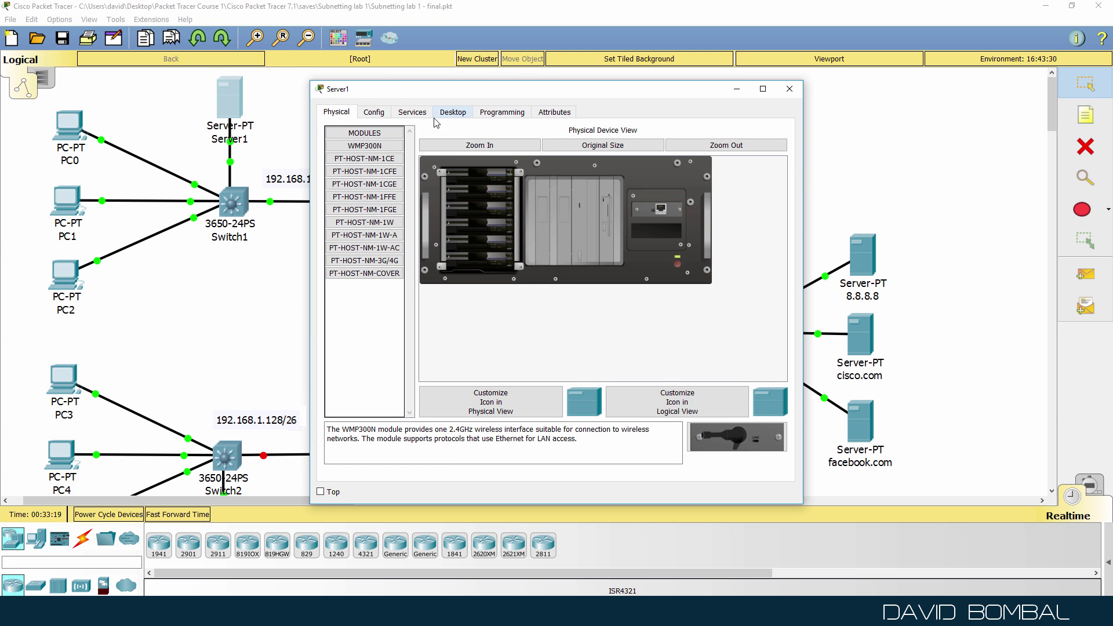
pyautogui.click(374, 112)
pyautogui.moveTo(388, 92); pyautogui.dragTo(519, 107)
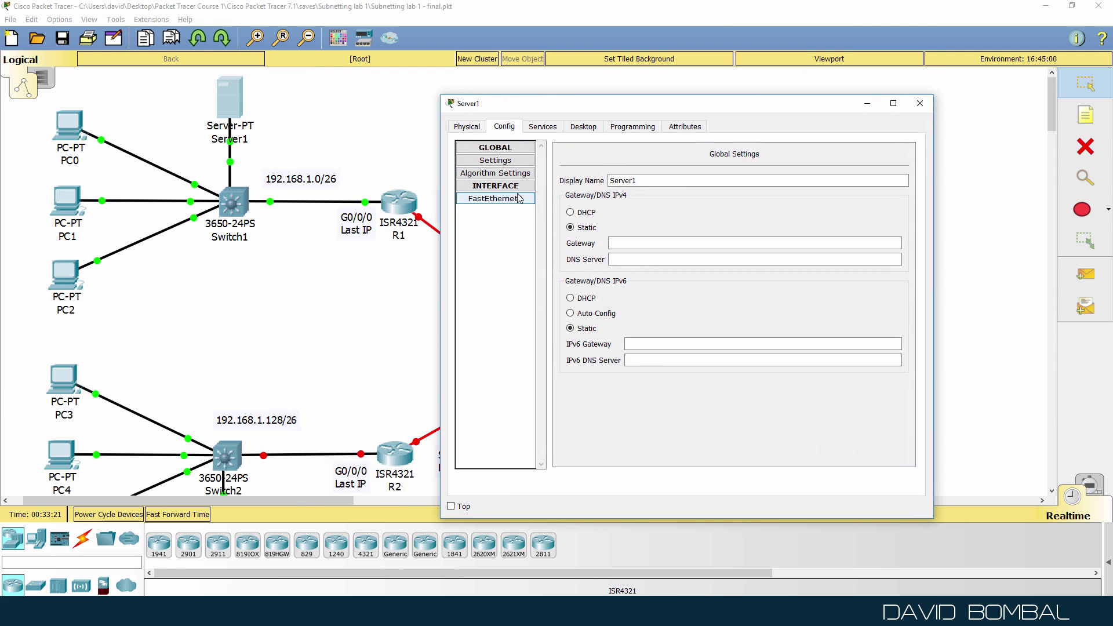
pyautogui.click(510, 199)
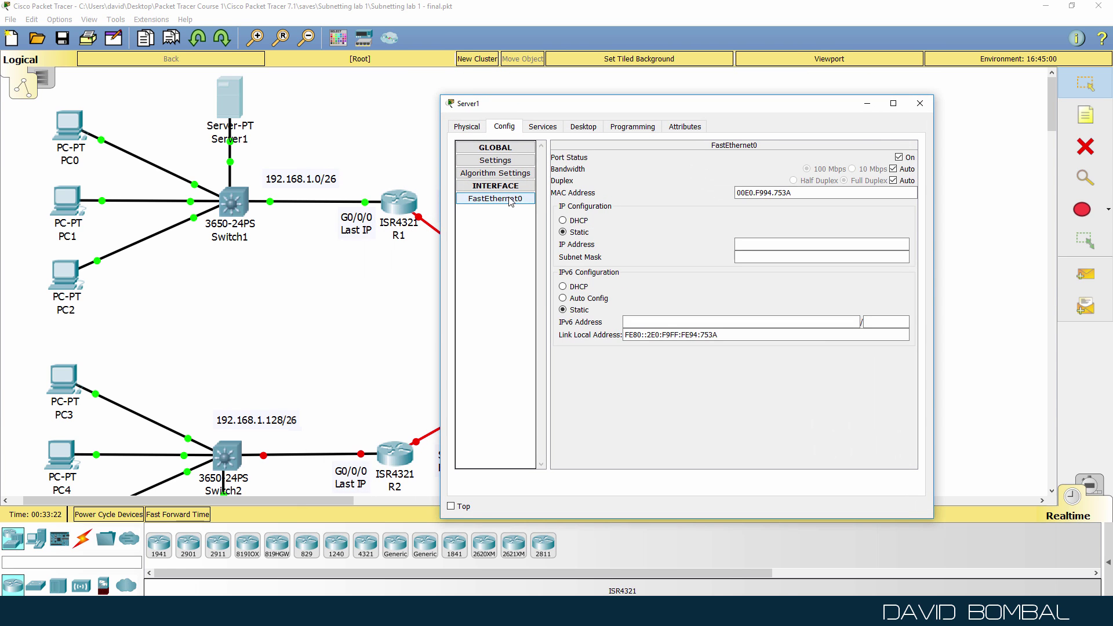
# Step: Enter IP address 192.168.1.60 and subnet mask 255.255.255.192 on FastEthernet0
pyautogui.click(745, 244)
pyautogui.write('192.1')
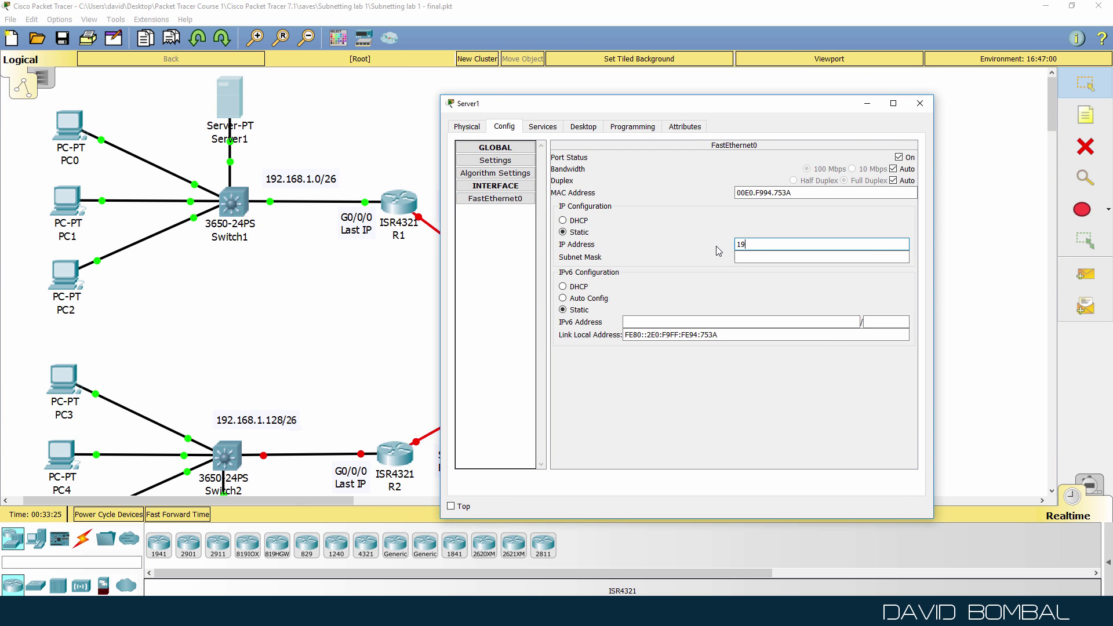
pyautogui.write('68.1.')
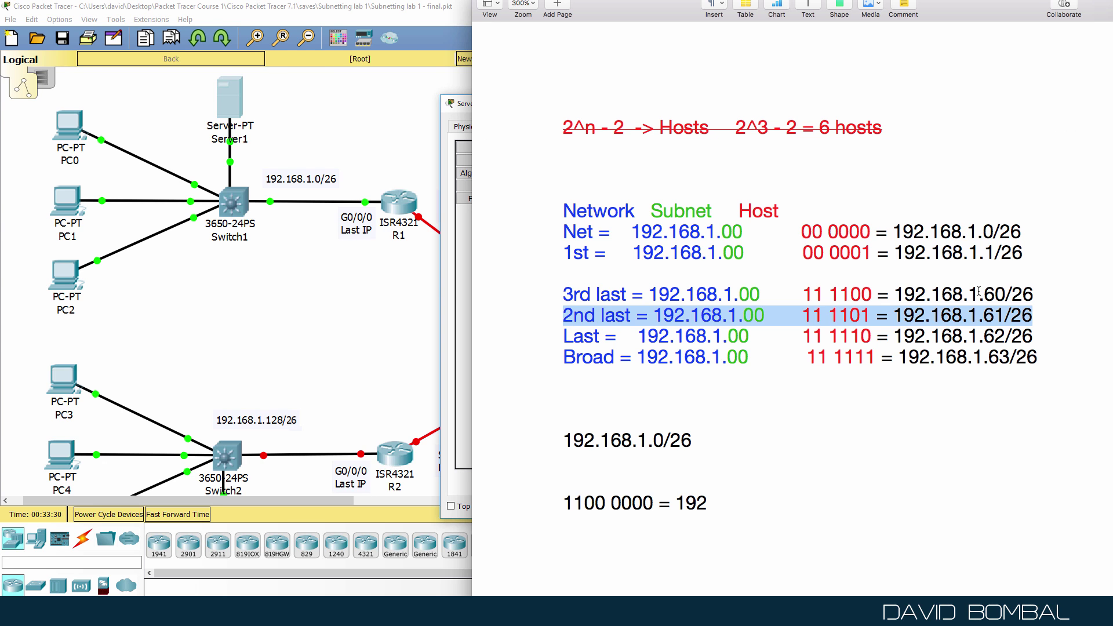
pyautogui.moveTo(980, 294); pyautogui.dragTo(1033, 293)
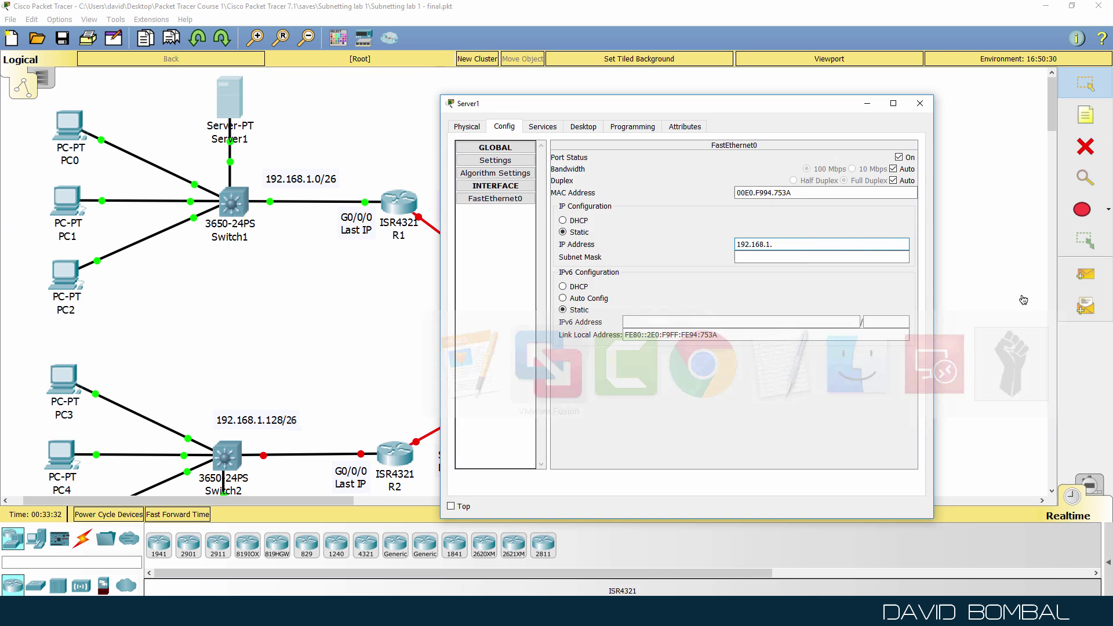
pyautogui.write('60')
pyautogui.press('Tab')
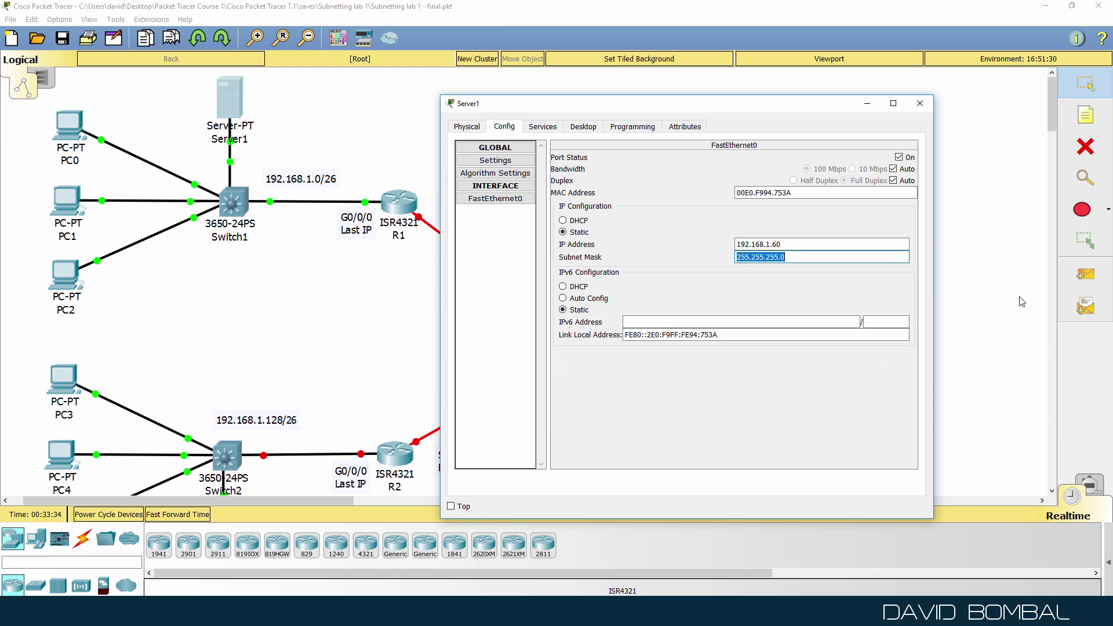
pyautogui.write('255.255.255.192')
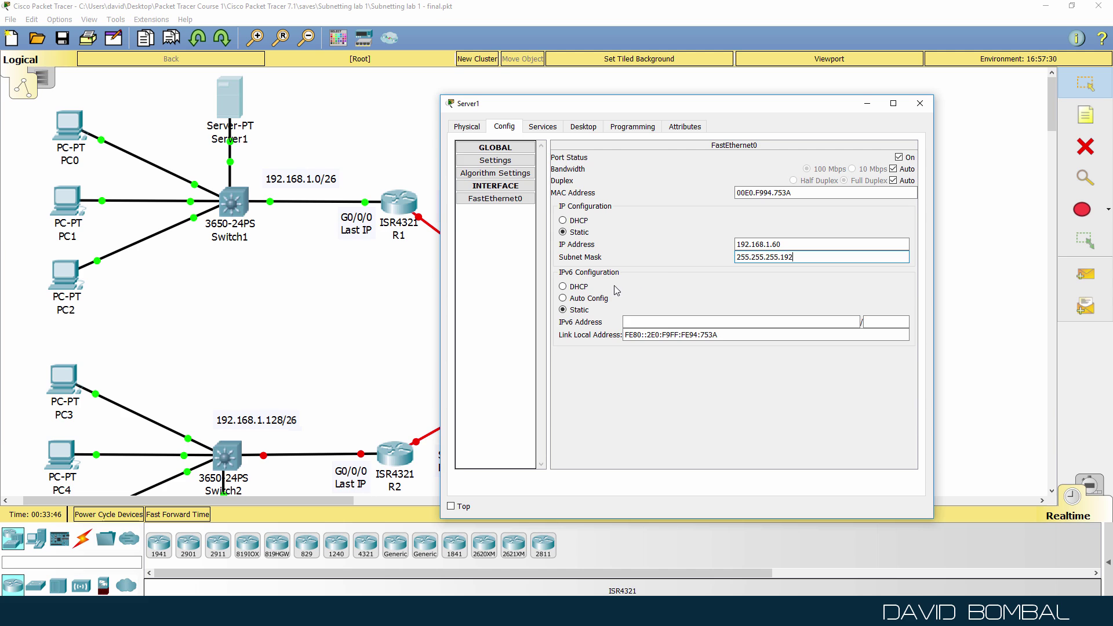
# Step: Set Server1's default gateway to 192.168.1.62 and DNS server to 8.8.8.8
pyautogui.click(514, 168)
pyautogui.click(627, 242)
pyautogui.write('192.168.1.60/26')
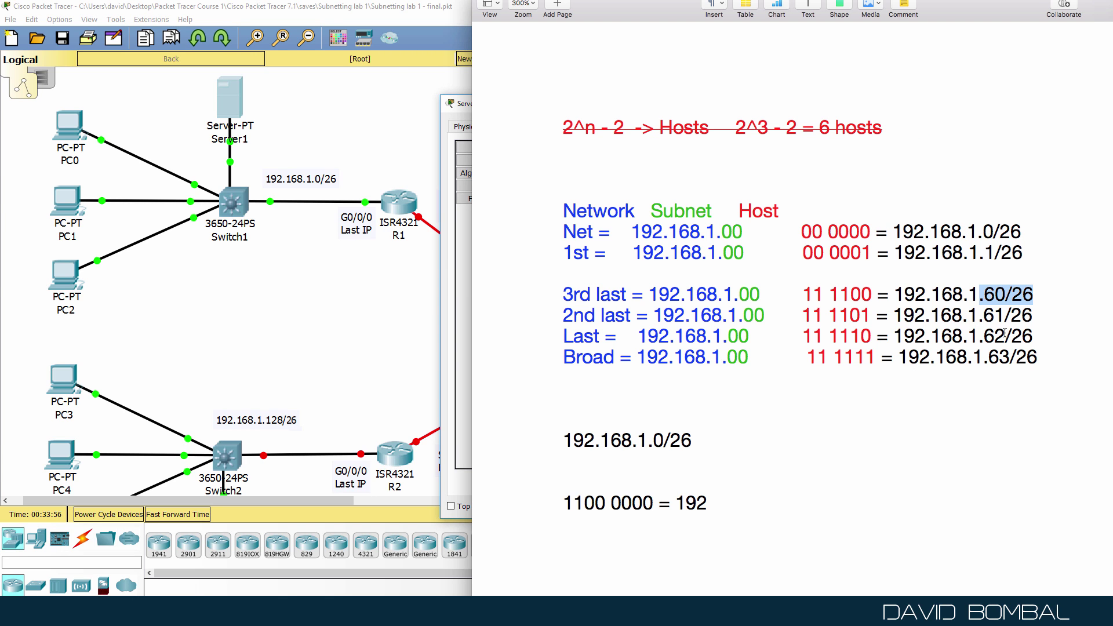
pyautogui.moveTo(1005, 335); pyautogui.dragTo(989, 336)
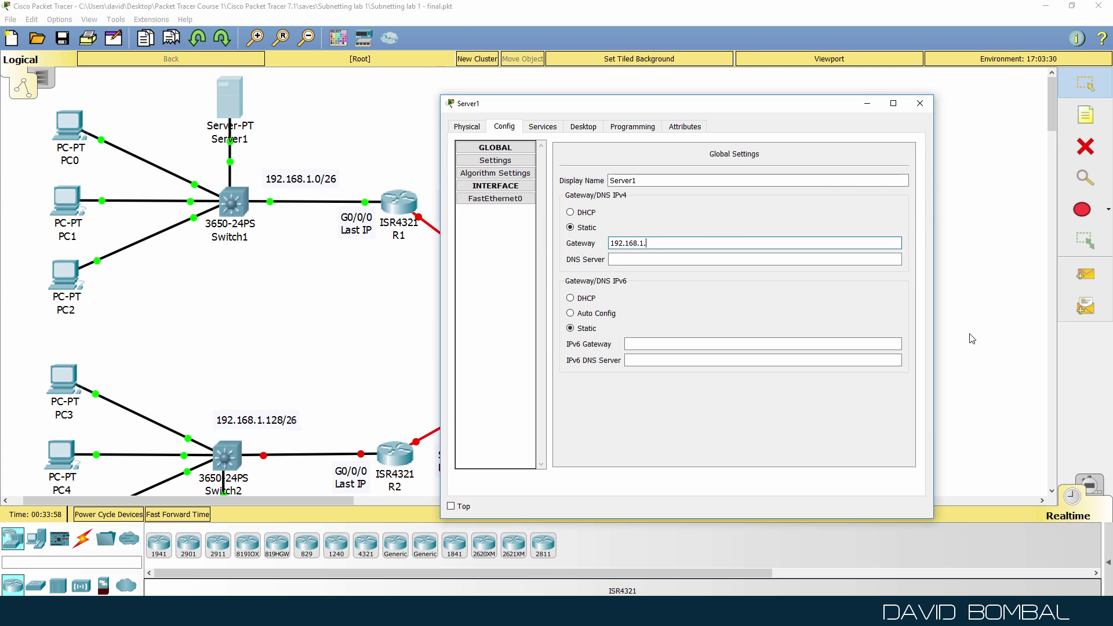
pyautogui.click(624, 261)
pyautogui.write('8.8.8.8')
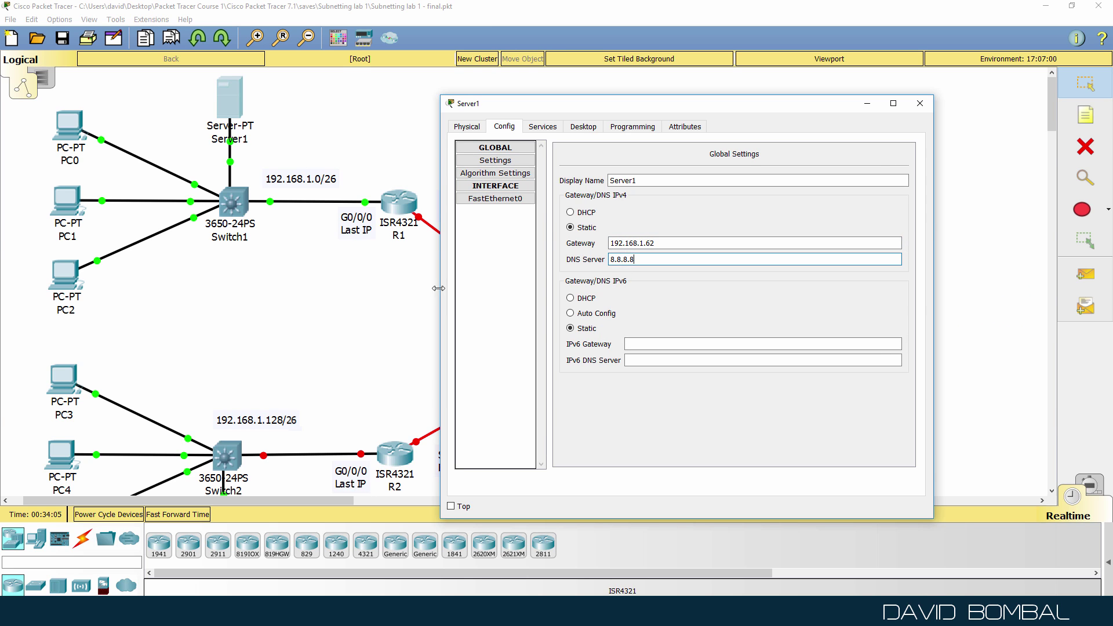
# Step: Review the cisco.com and facebook.com records on the 8.8.8.8 server's DNS service, then reopen Server1
pyautogui.click(378, 293)
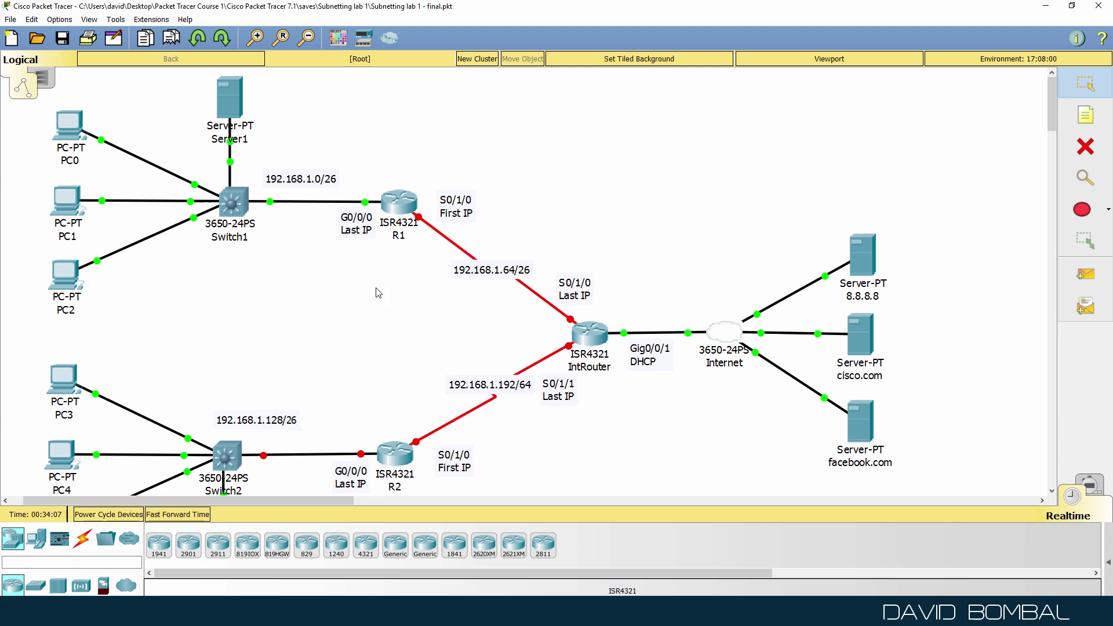
pyautogui.click(863, 264)
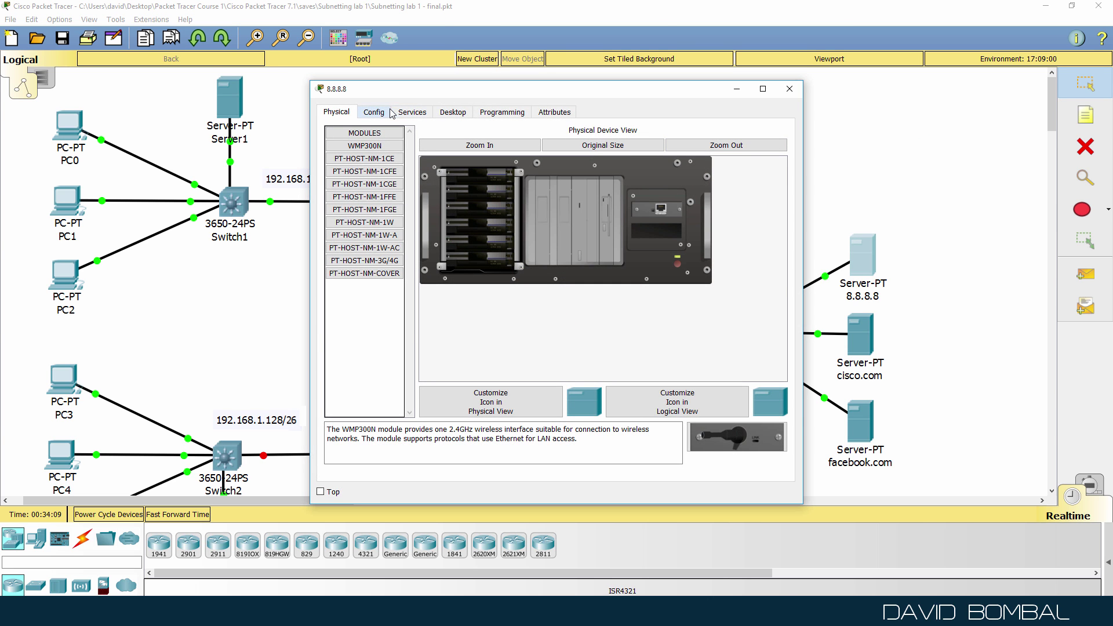
pyautogui.click(388, 113)
pyautogui.click(413, 112)
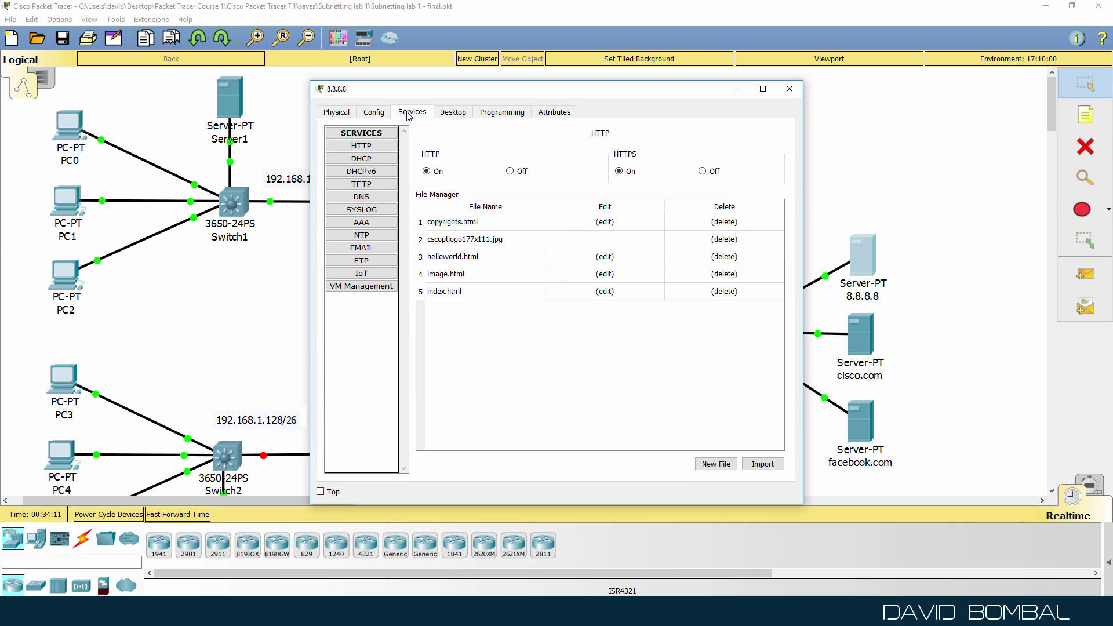
pyautogui.click(361, 196)
pyautogui.click(541, 265)
pyautogui.click(532, 280)
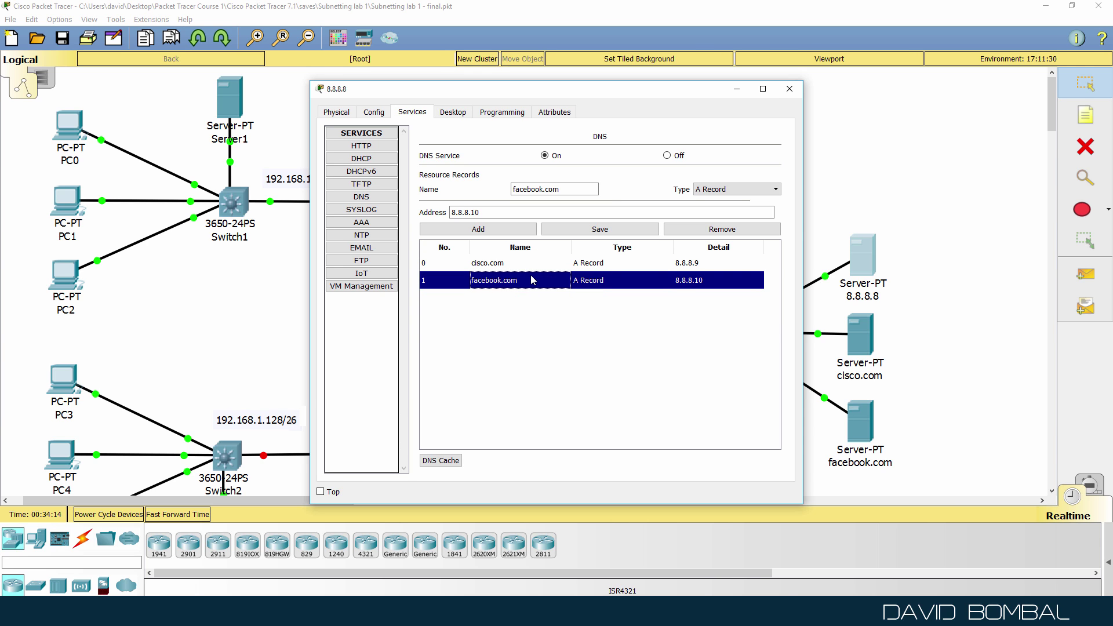
pyautogui.click(790, 90)
pyautogui.click(229, 91)
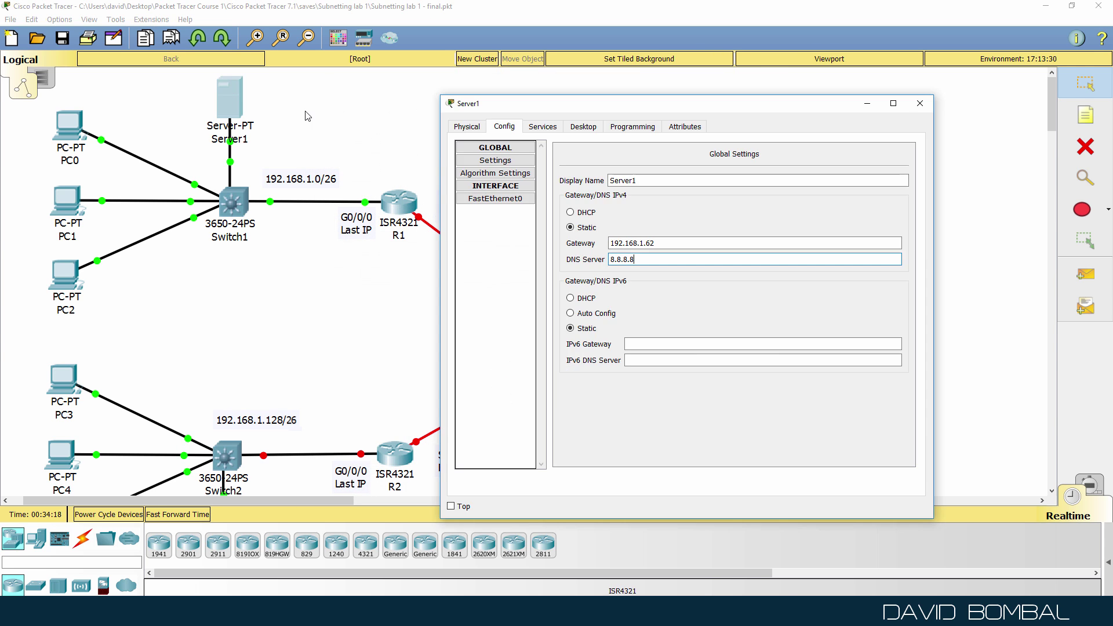
# Step: Ping 192.168.1.61 from Server1's command prompt
pyautogui.click(583, 126)
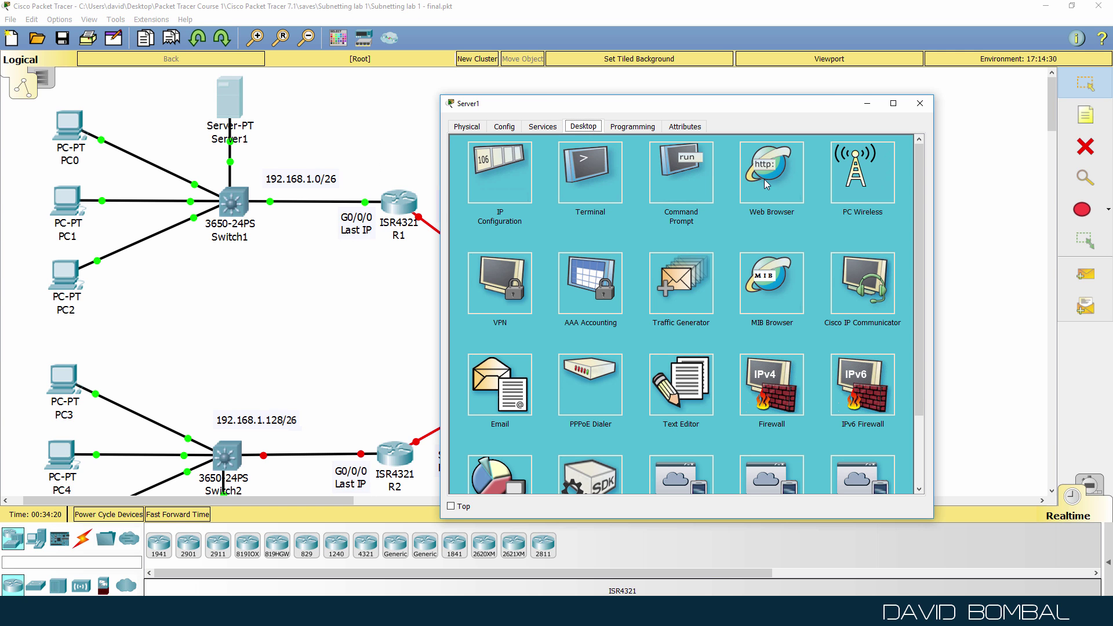
pyautogui.click(683, 169)
pyautogui.write('ping 192.168.1.6')
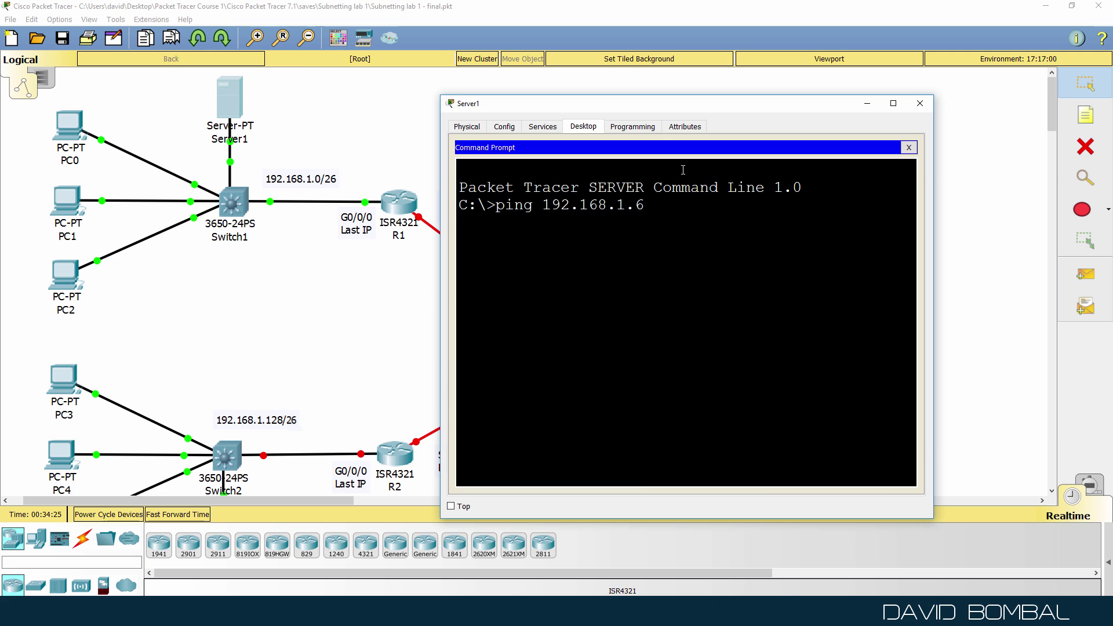
pyautogui.write('1')
pyautogui.press('Return')
pyautogui.hotkey('ctrl', 'c')
# Step: Ping the gateway 192.168.1.62, then close the command prompt and Server1's window
pyautogui.press('Up')
pyautogui.press('BackSpace')
pyautogui.write('2.168.1.62')
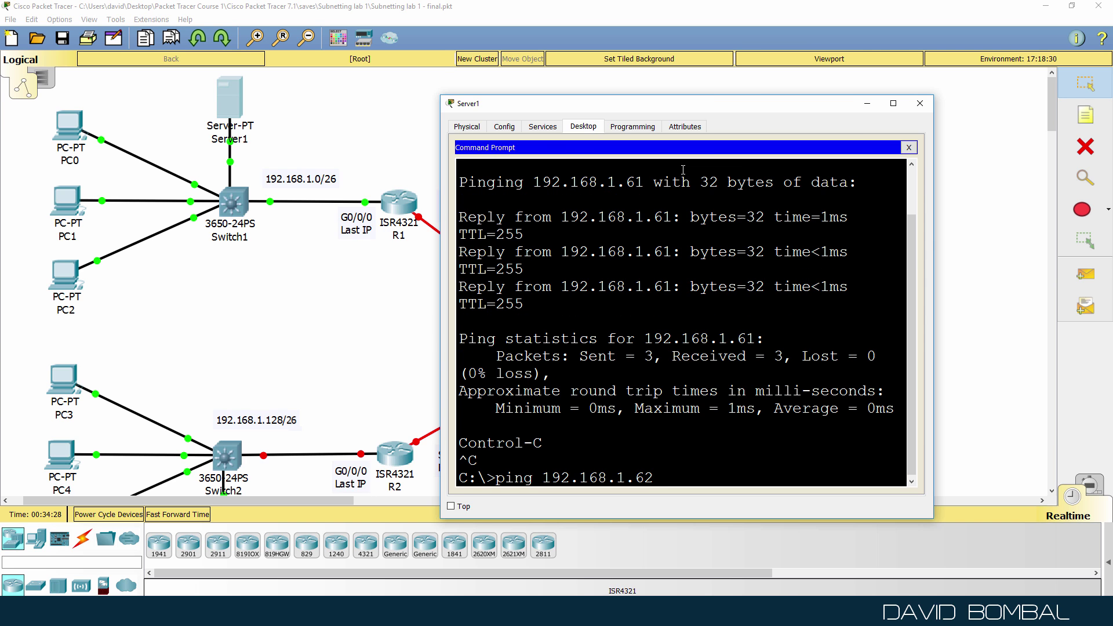
pyautogui.press('Return')
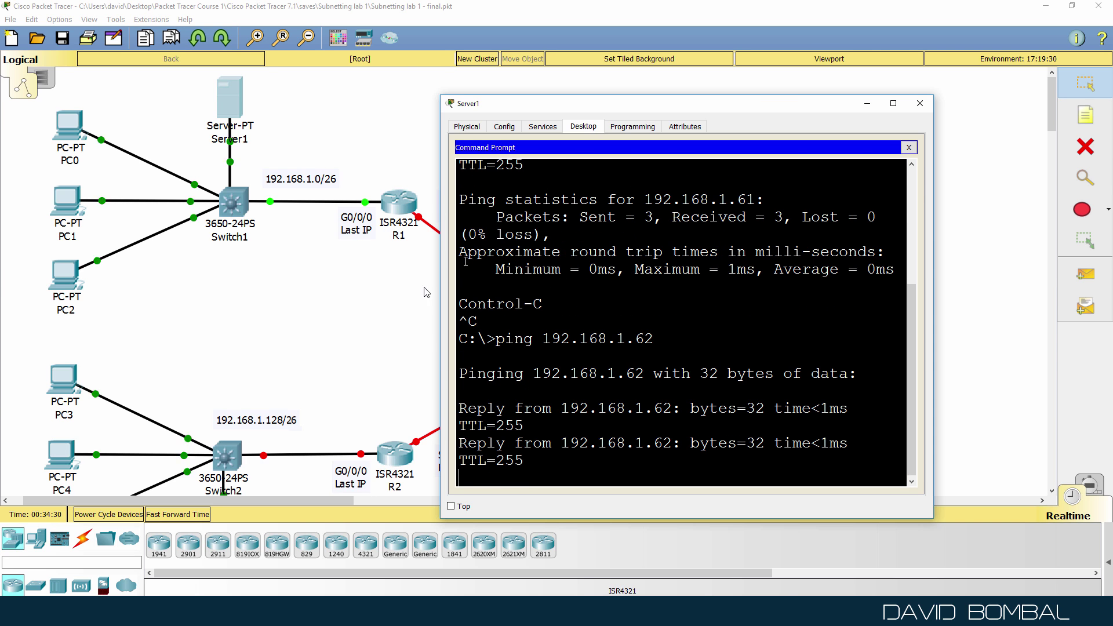
pyautogui.moveTo(438, 300); pyautogui.dragTo(239, 300)
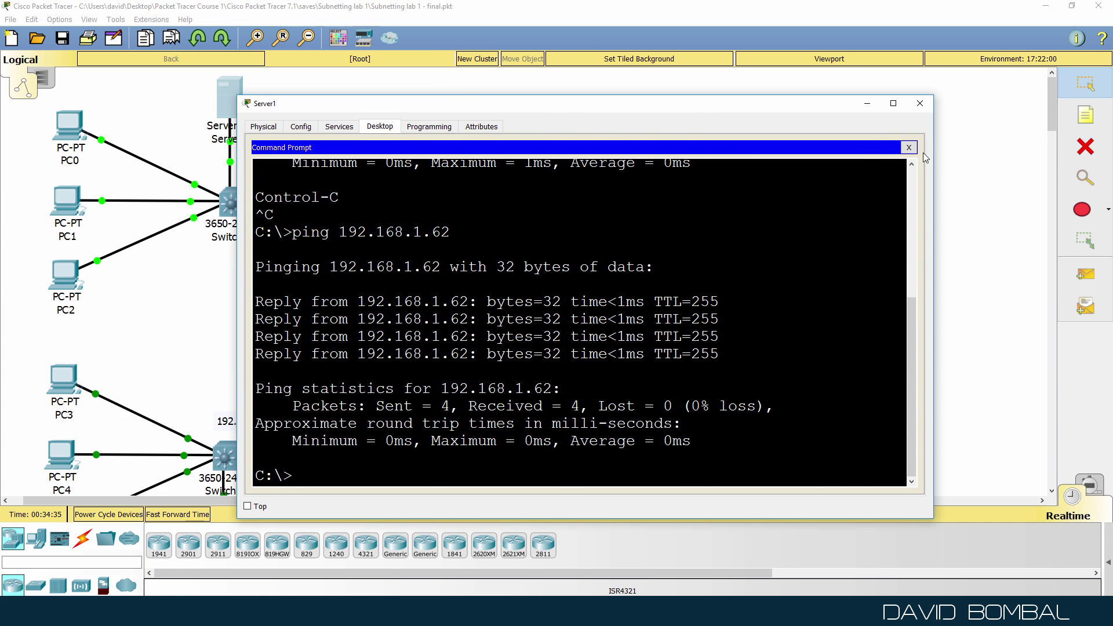
pyautogui.click(908, 148)
pyautogui.hotkey('alt', 'F4')
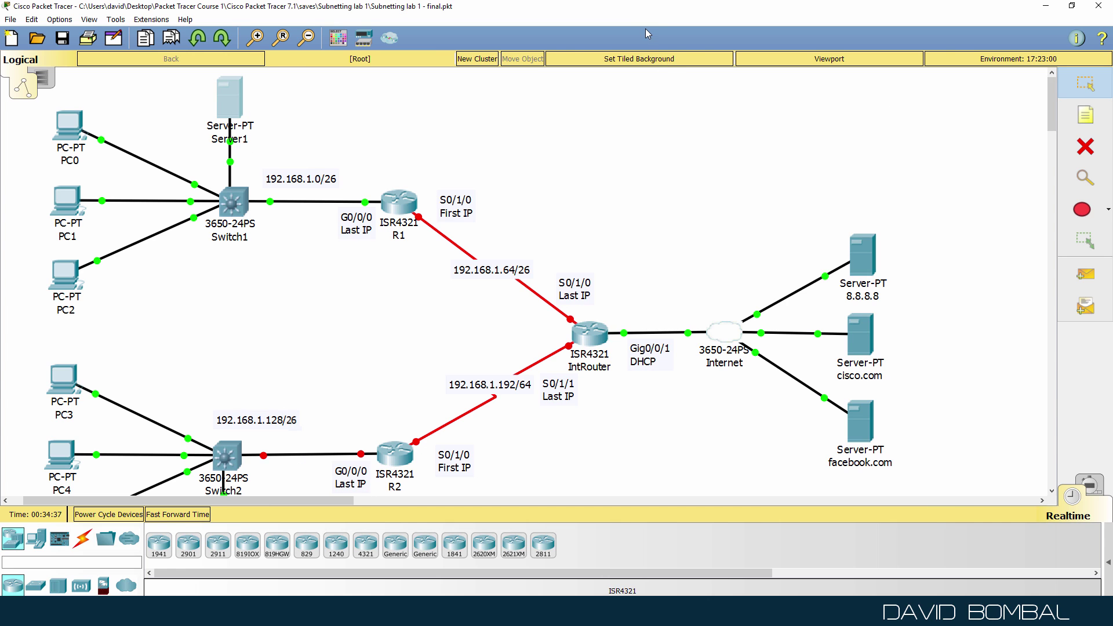
# Step: Set the switch's ip default-gateway to 192.168.1.62
pyautogui.click(242, 202)
pyautogui.write('conf t')
pyautogui.press('Return')
pyautogui.write('ip de')
pyautogui.press('Tab')
pyautogui.write('f')
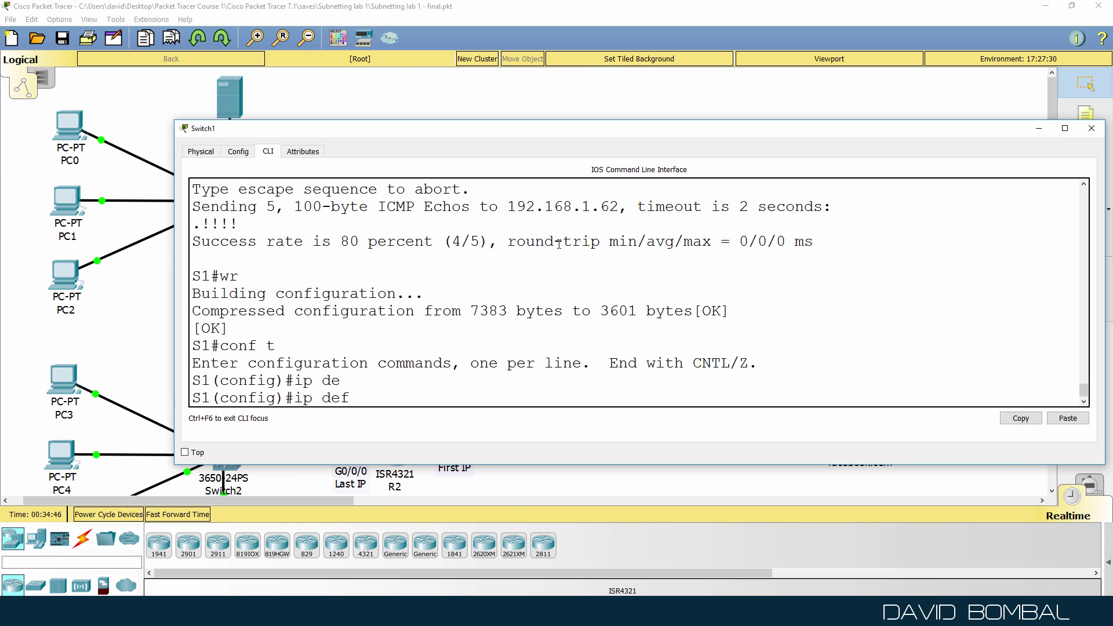
pyautogui.press('Tab')
pyautogui.write('ault-gateway 192.168.1.6')
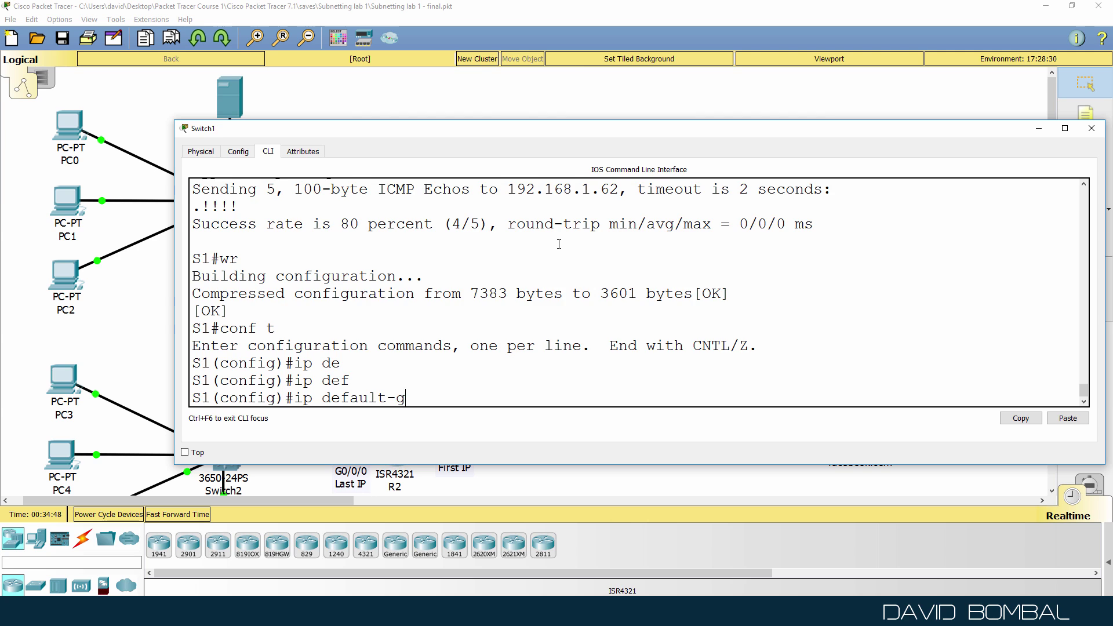
pyautogui.press('Tab')
pyautogui.write('192.168.')
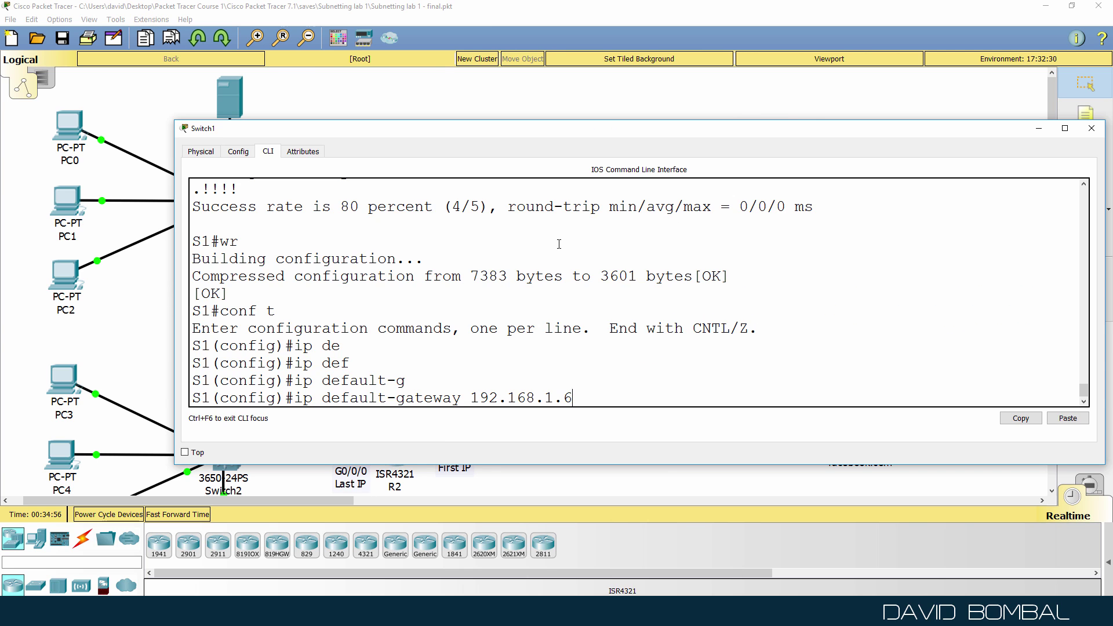
pyautogui.write('2')
pyautogui.press('Return')
# Step: Ping the gateway 192.168.1.62 from S1 and save the configuration with wr
pyautogui.write('end')
pyautogui.press('Return')
pyautogui.press('Return')
pyautogui.press('Return')
pyautogui.write('ping 192.168.1.')
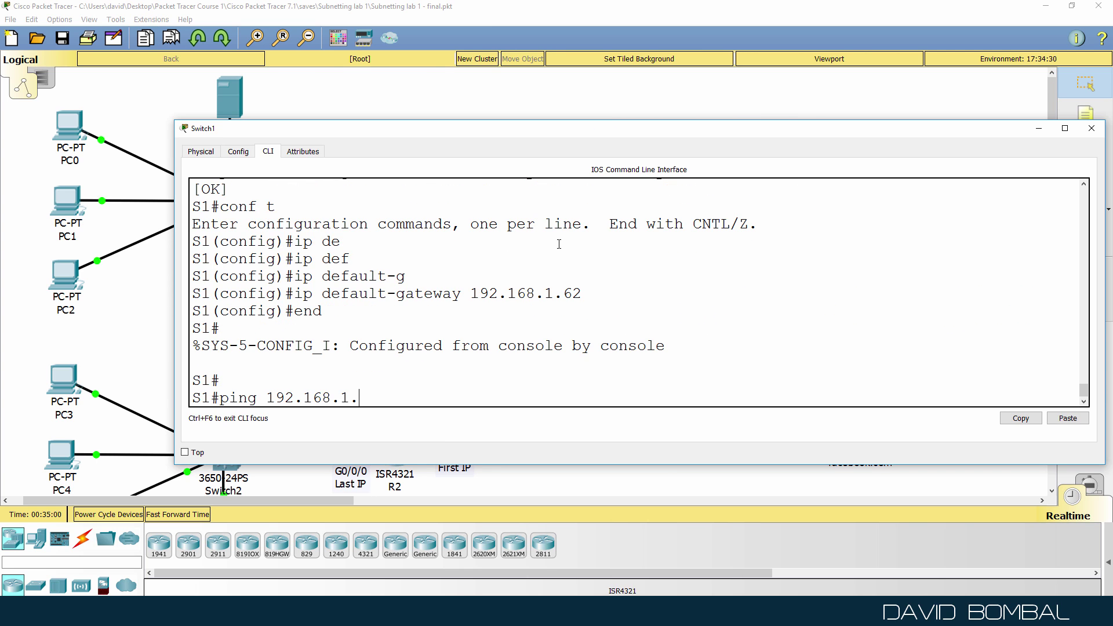
pyautogui.write('62')
pyautogui.press('Return')
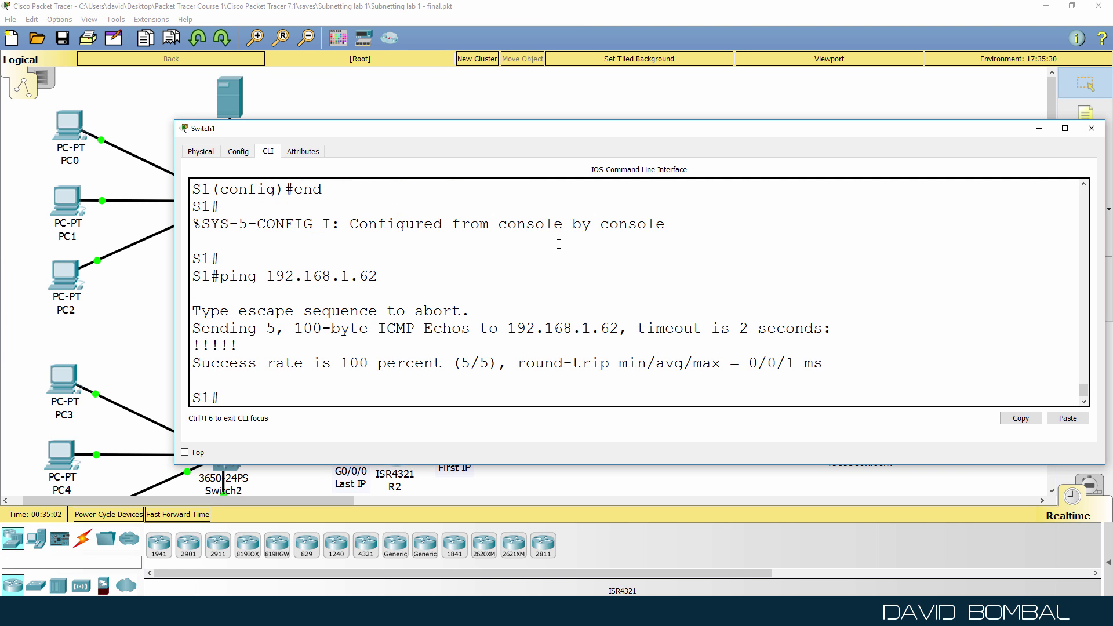
pyautogui.write('wr')
pyautogui.press('Return')
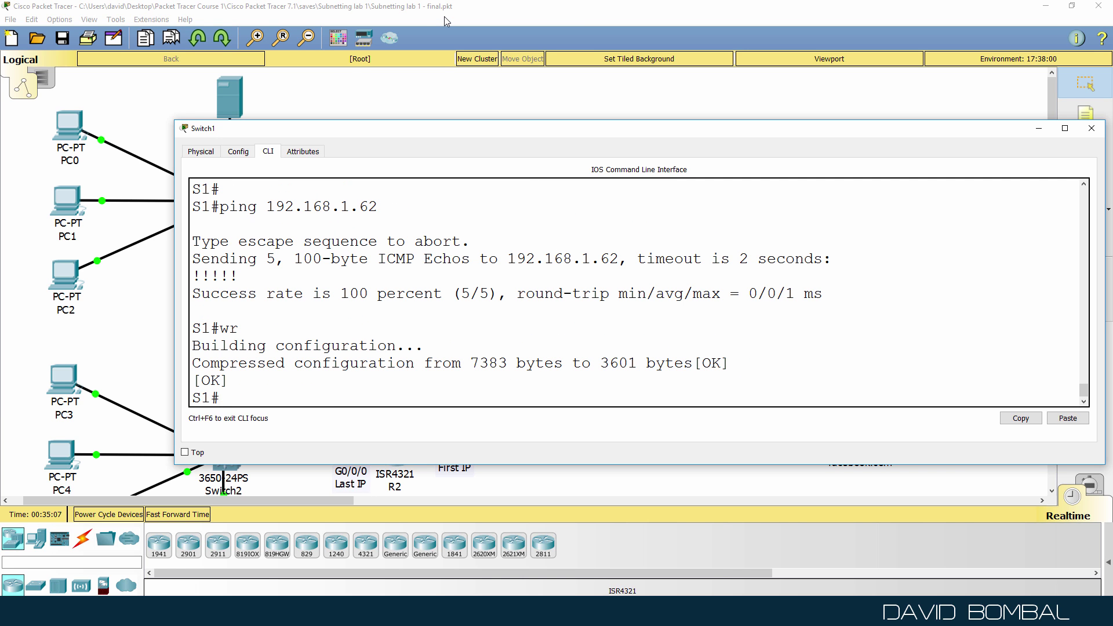
pyautogui.click(222, 91)
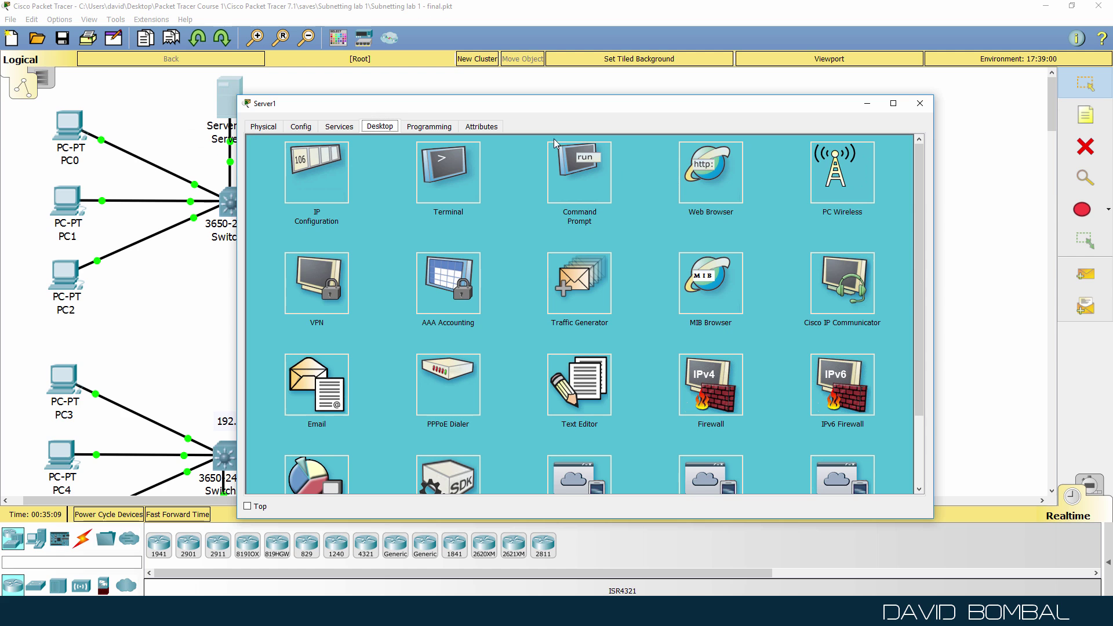
# Step: Turn on Server1's DHCP service with pool gateway 192.168.1.62 and DNS 8.8.8.8
pyautogui.click(327, 129)
pyautogui.click(297, 175)
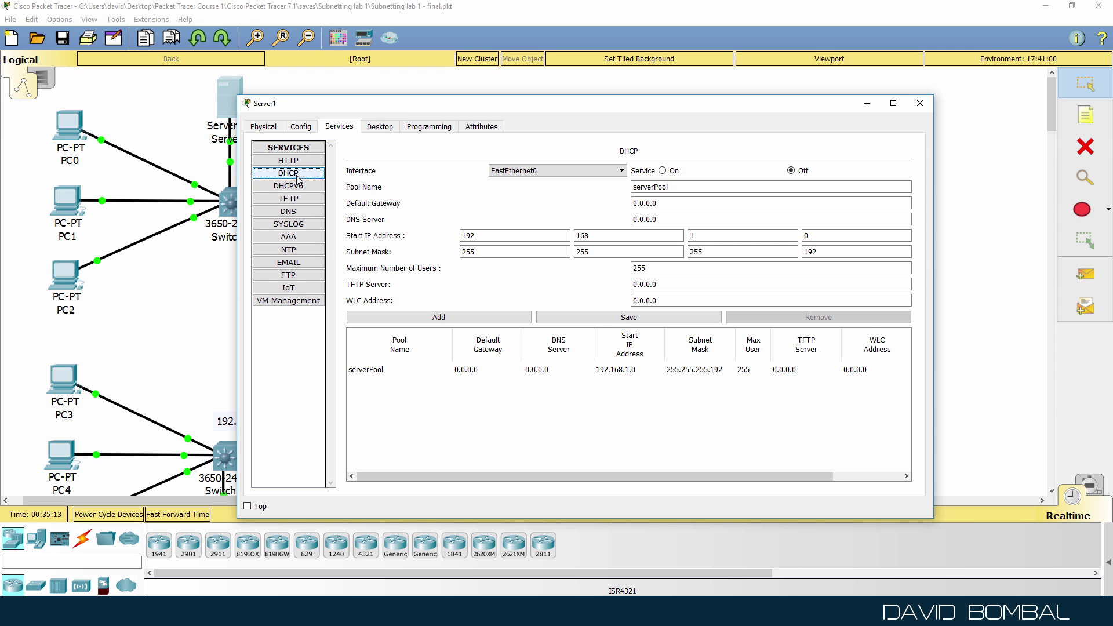
pyautogui.click(662, 171)
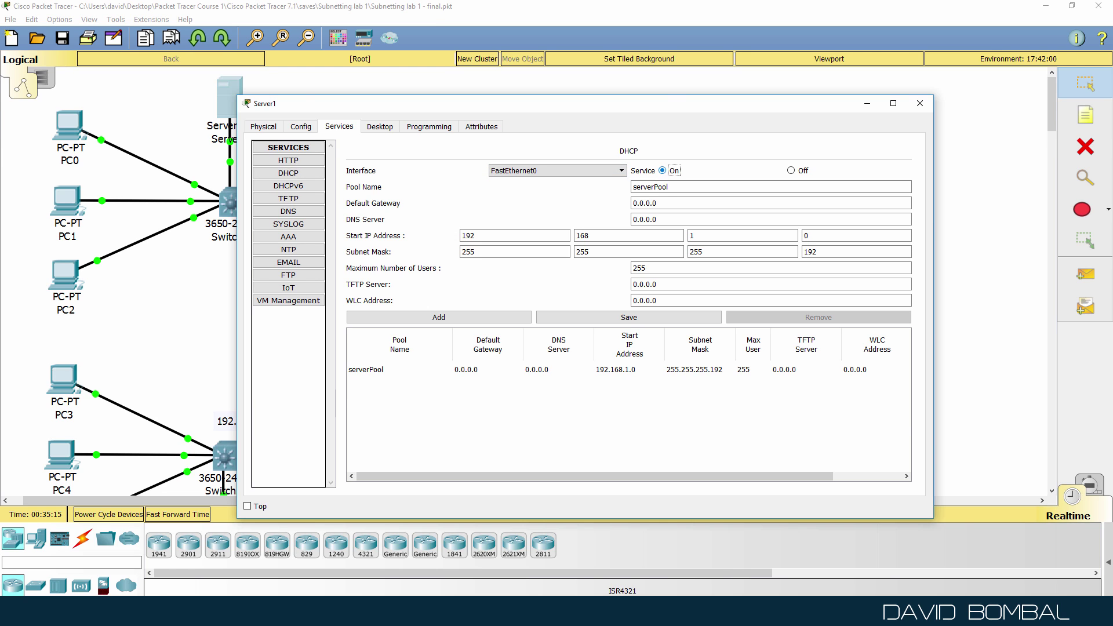
pyautogui.tripleClick(673, 199)
pyautogui.write('192.168')
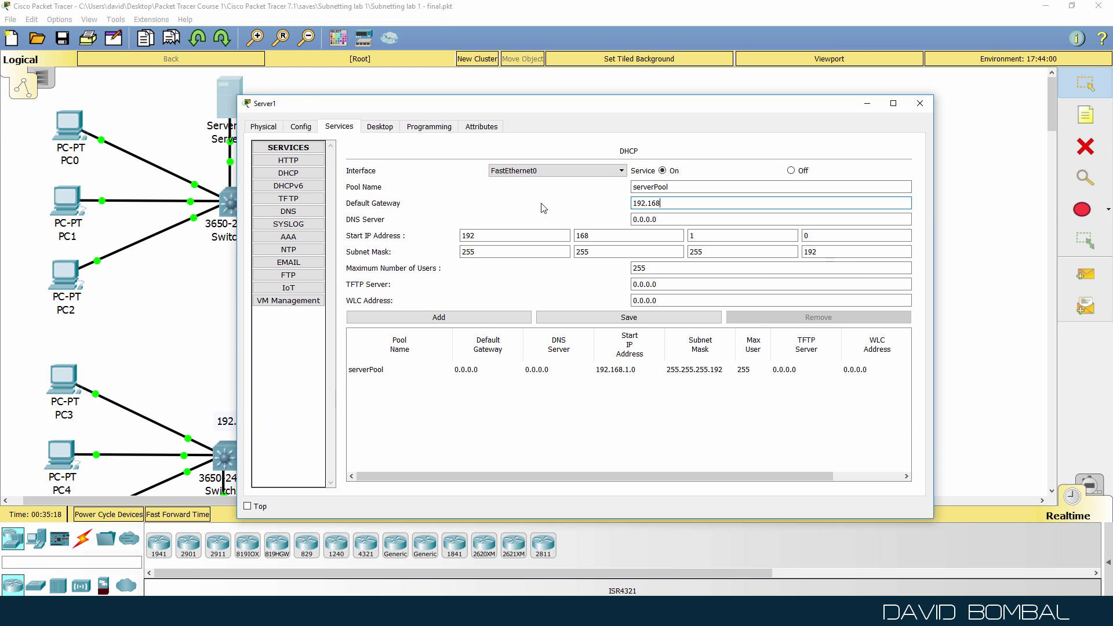
pyautogui.write('.1.62')
pyautogui.press('Tab')
pyautogui.write('8.')
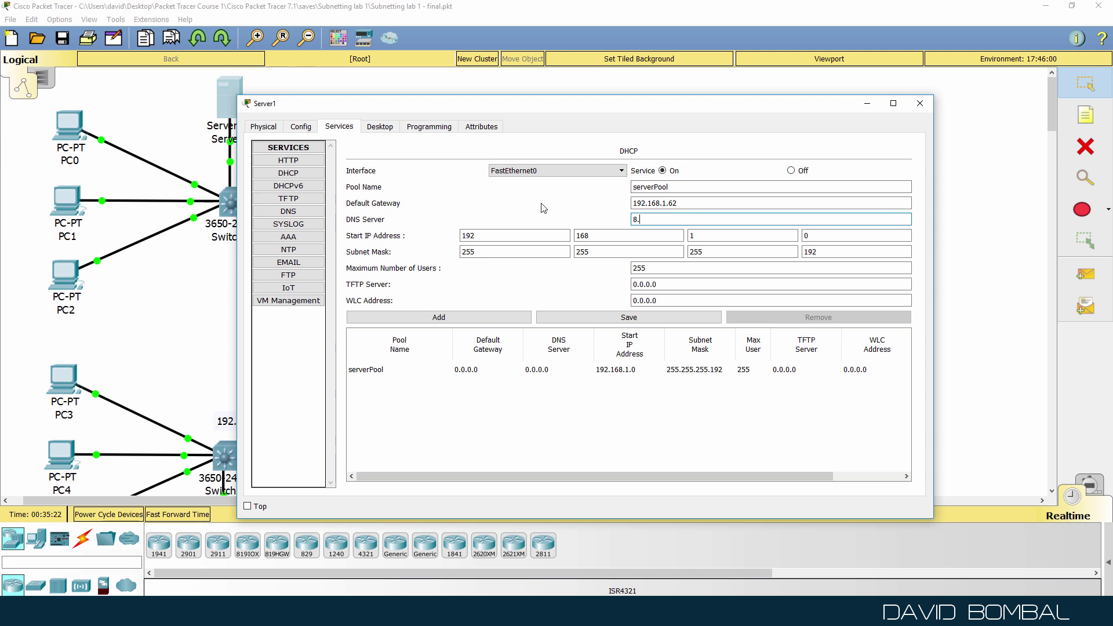
pyautogui.press('Tab')
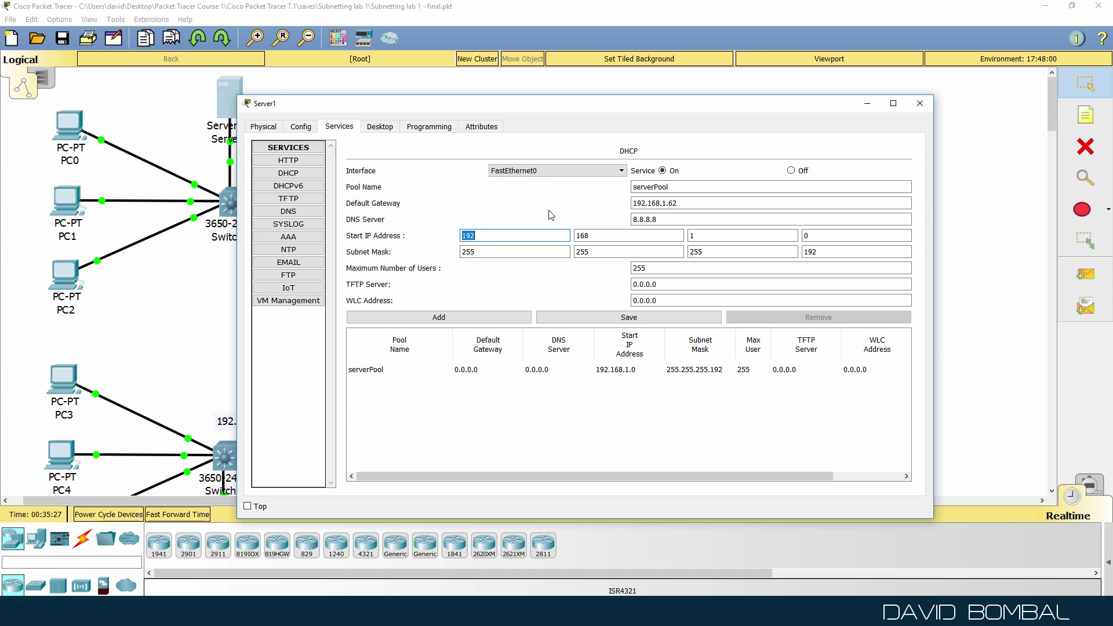
# Step: Set the pool start address to 192.168.1.1 and maximum users to 100, then save
pyautogui.click(821, 237)
pyautogui.press('BackSpace')
pyautogui.write('1')
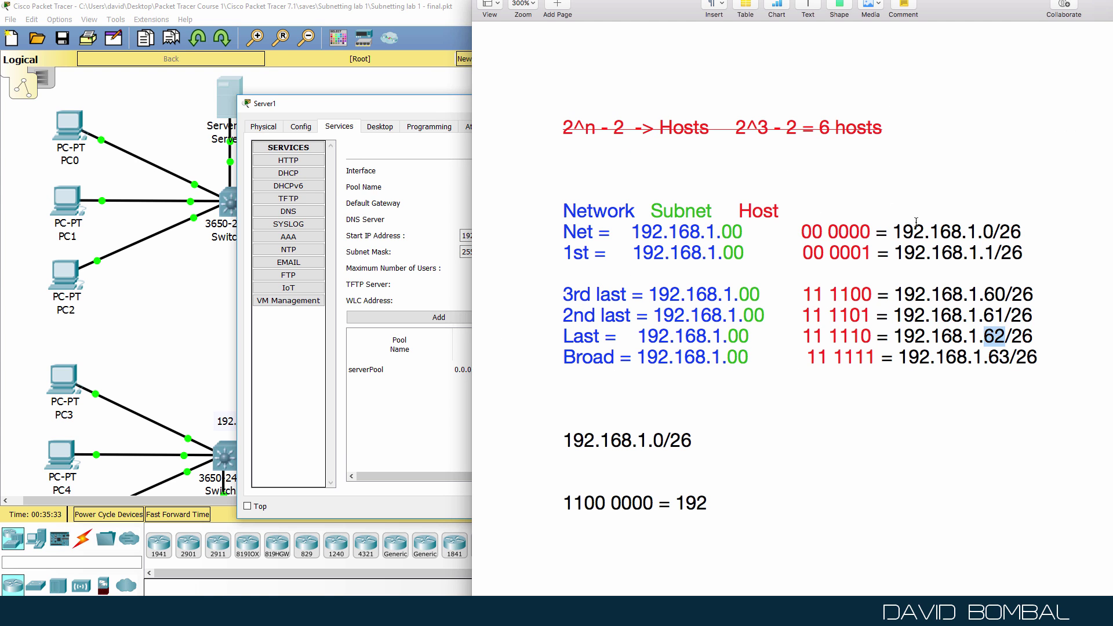
pyautogui.moveTo(1024, 253); pyautogui.dragTo(562, 258)
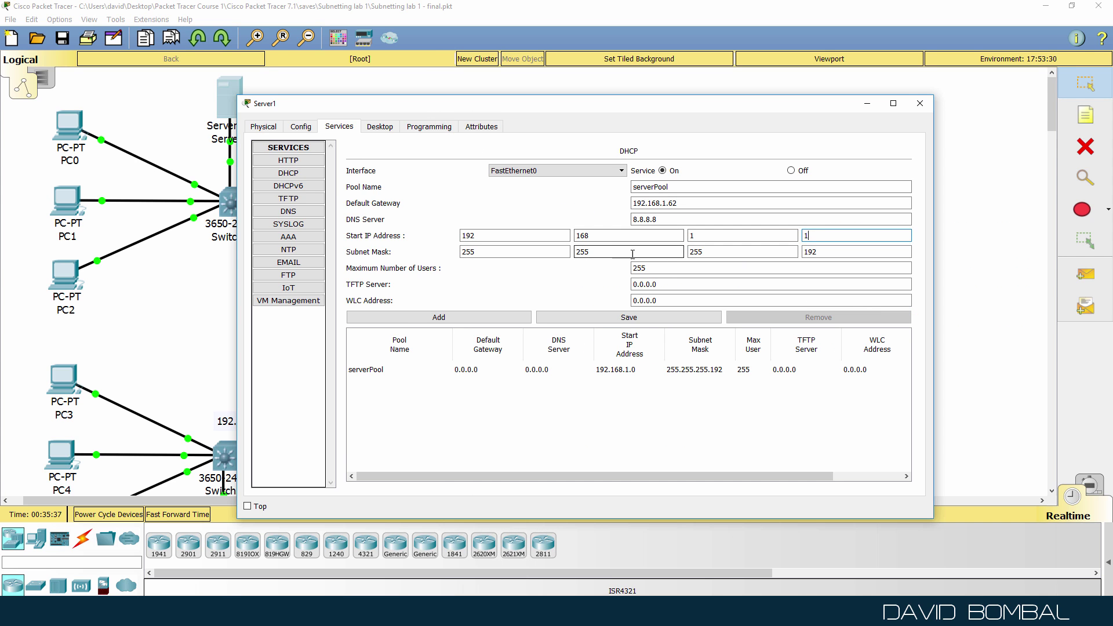
pyautogui.moveTo(665, 267); pyautogui.dragTo(620, 266)
pyautogui.write('100')
pyautogui.press('Tab')
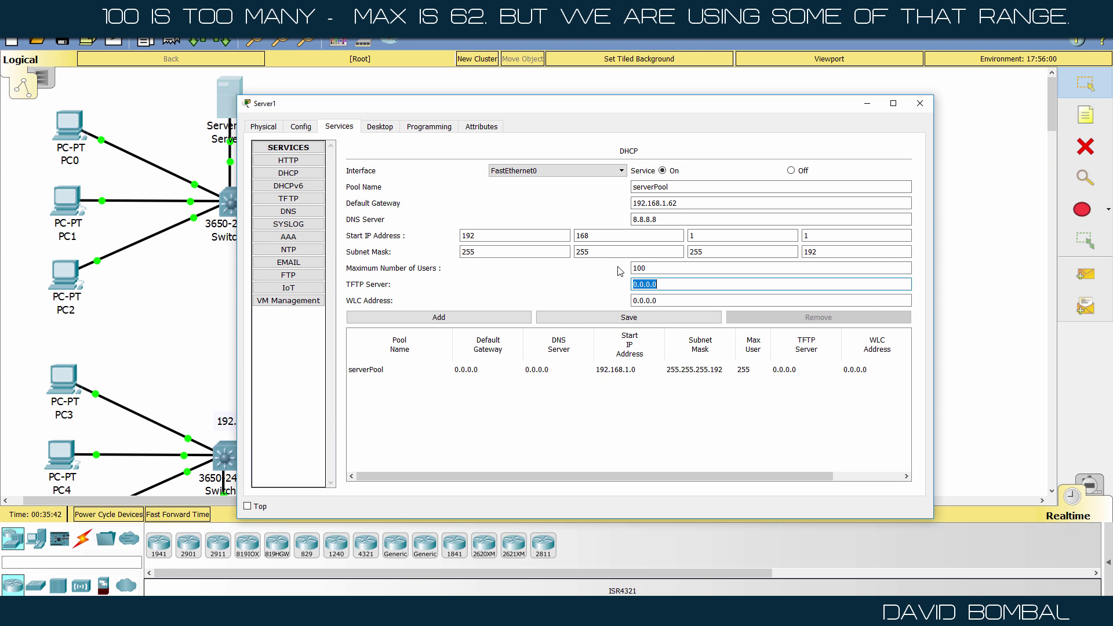
pyautogui.click(610, 317)
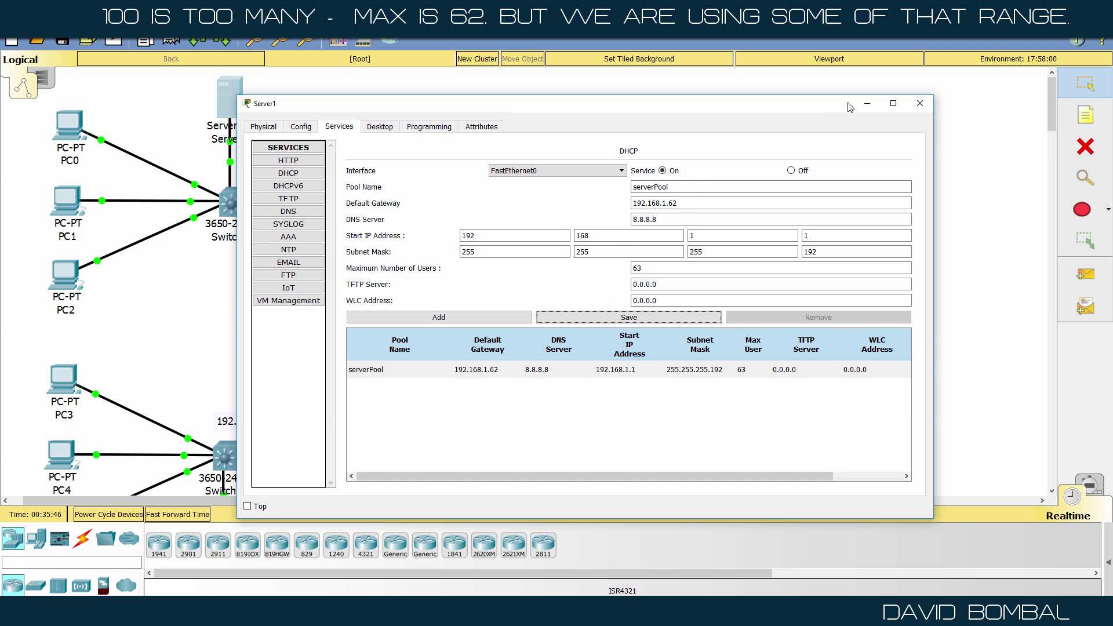
# Step: Correct the pool's maximum users to 50 and save serverPool again
pyautogui.moveTo(703, 187); pyautogui.dragTo(553, 190)
pyautogui.press('Tab')
pyautogui.press('Tab')
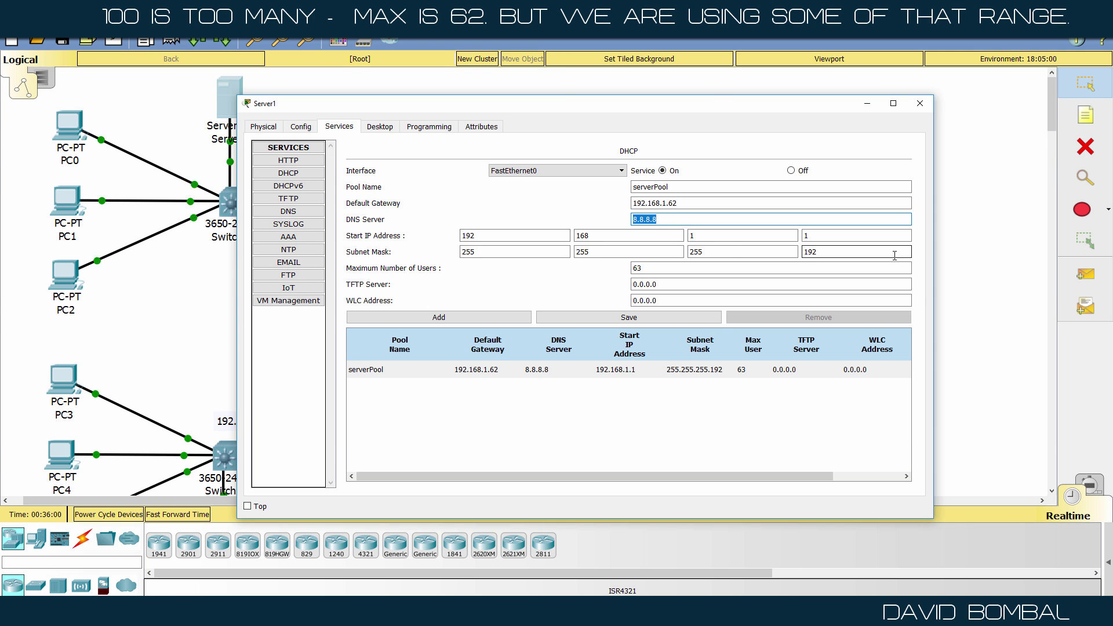
pyautogui.moveTo(666, 265); pyautogui.dragTo(604, 272)
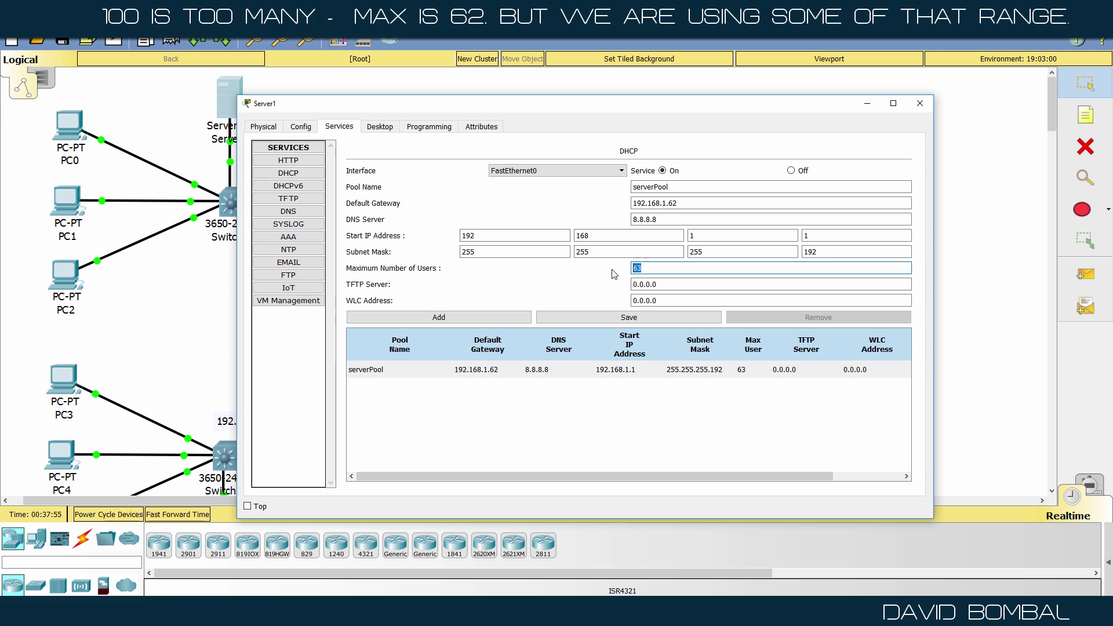
pyautogui.write('50')
pyautogui.press('Tab')
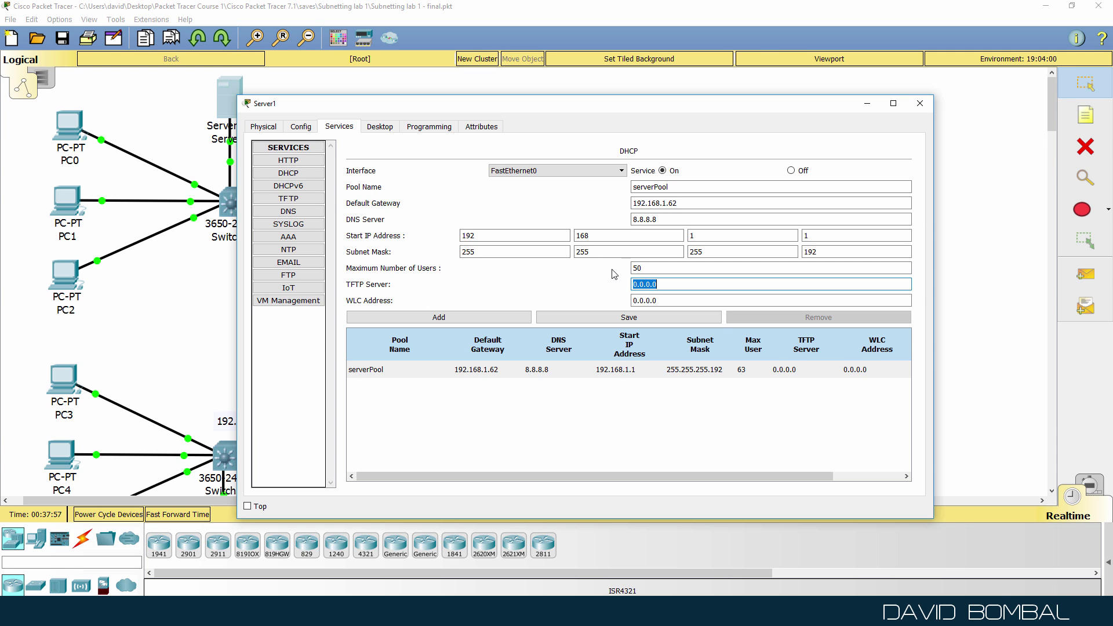
pyautogui.click(626, 318)
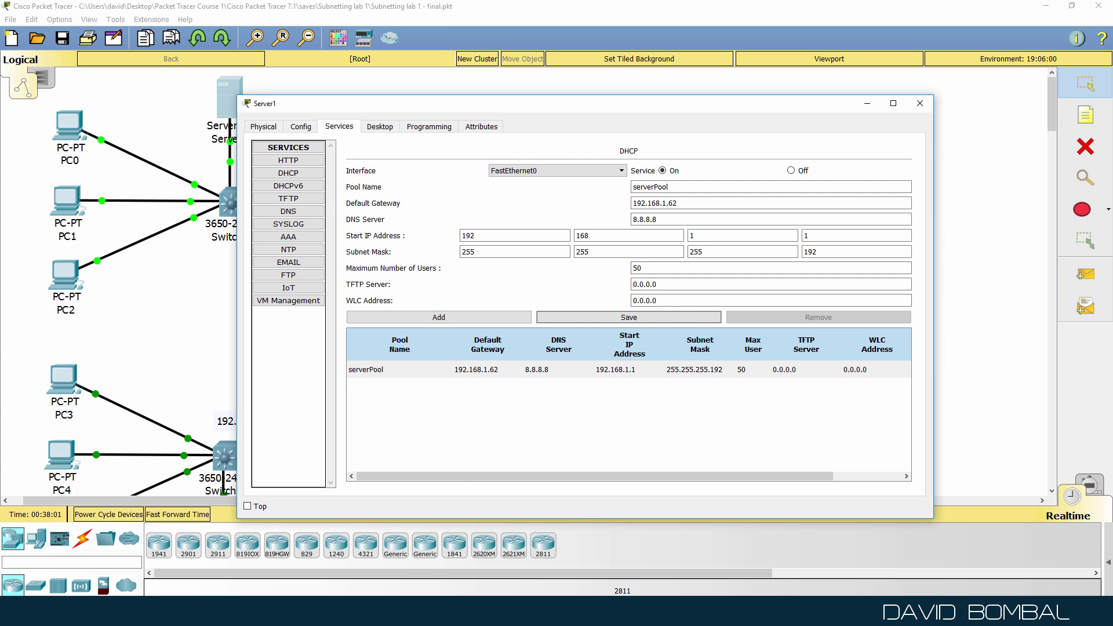
# Step: Highlight the usable host range, the 2^3 term and the 00 0000 host bits in the notes
pyautogui.moveTo(1041, 336); pyautogui.dragTo(563, 249)
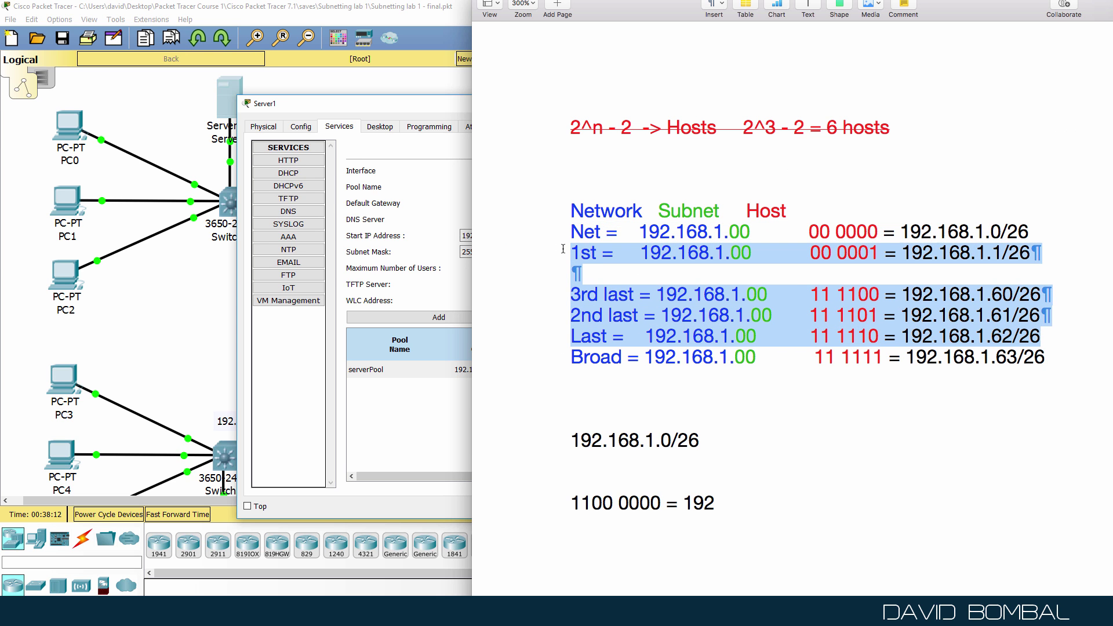
pyautogui.scroll(5, 638, 278)
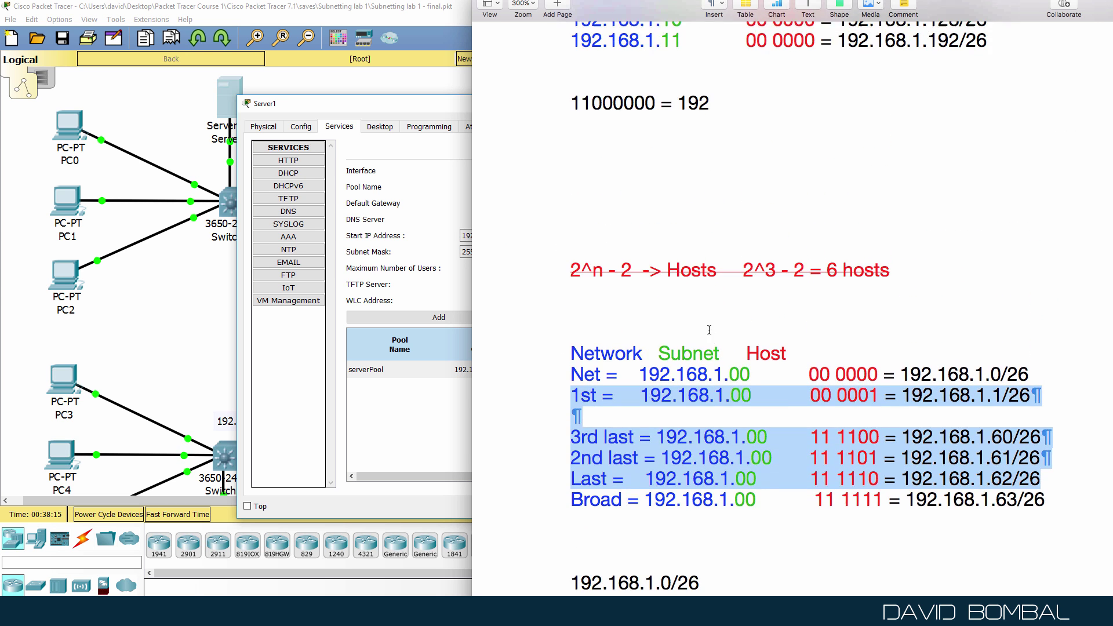
pyautogui.moveTo(743, 272); pyautogui.dragTo(782, 271)
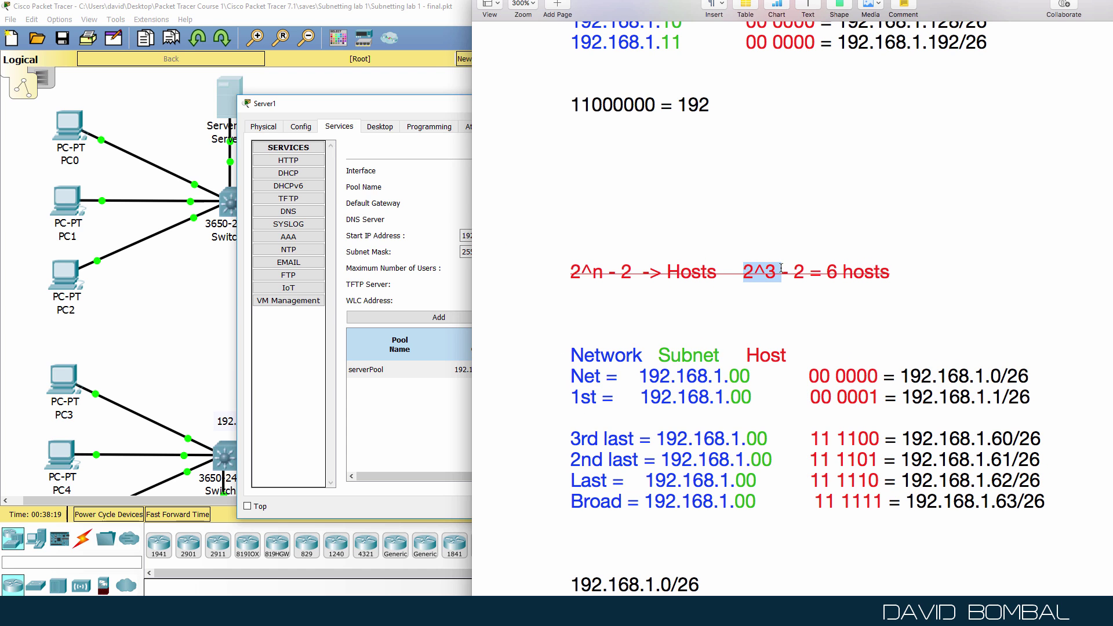
pyautogui.scroll(3, 805, 271)
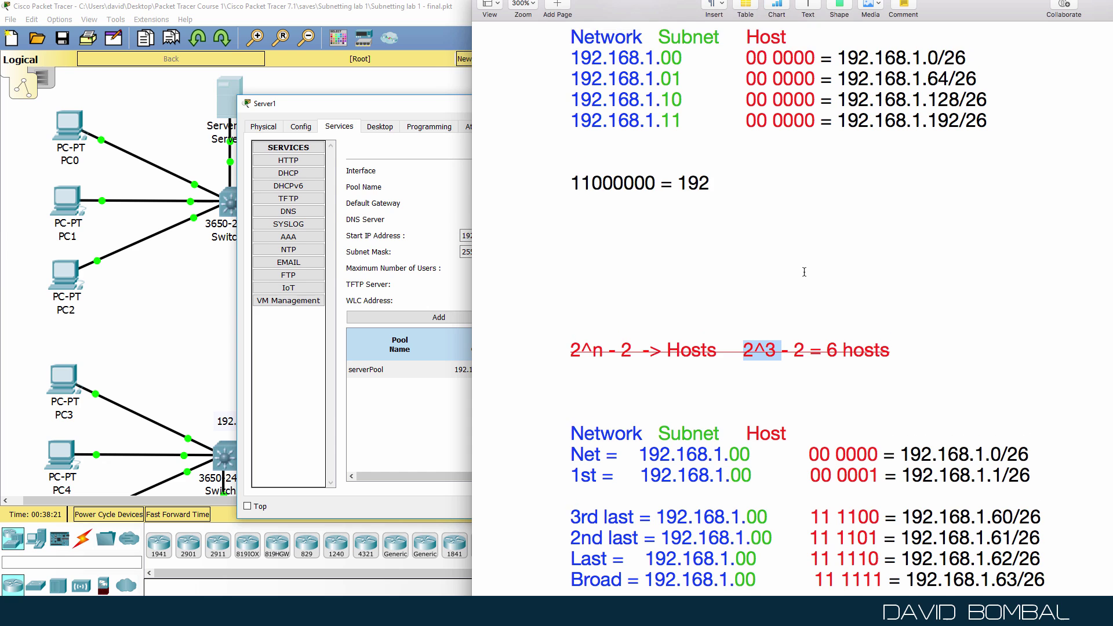
pyautogui.scroll(1, 801, 271)
pyautogui.moveTo(739, 86); pyautogui.dragTo(813, 86)
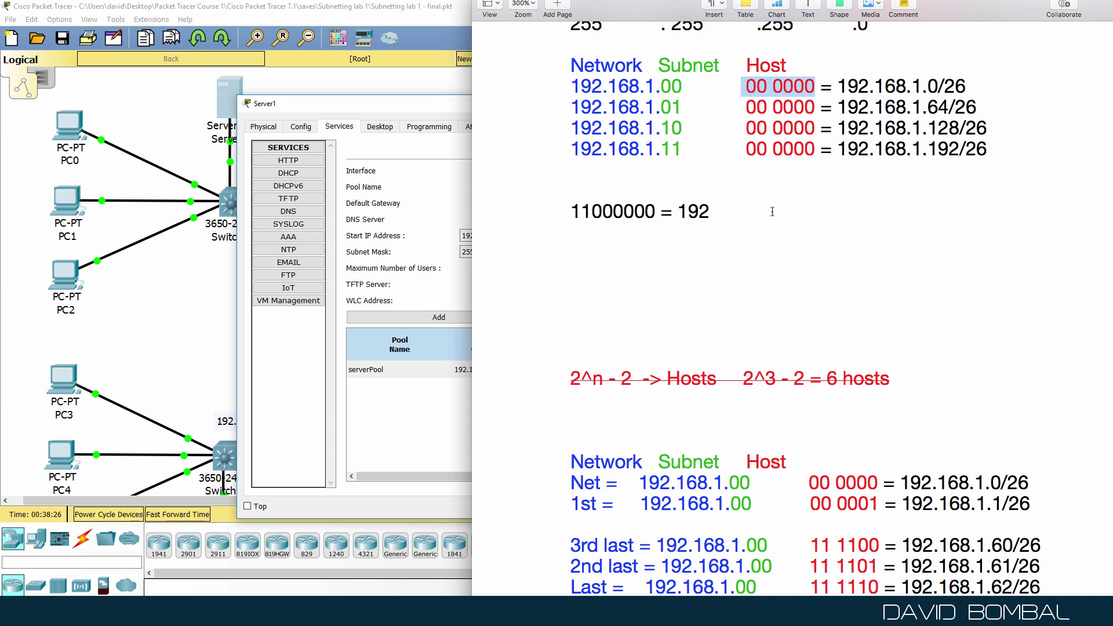
# Step: Start a 2^6 line under the hosts formula and add 2^5 = 32 and 2^6 = 64 to the powers list
pyautogui.click(596, 427)
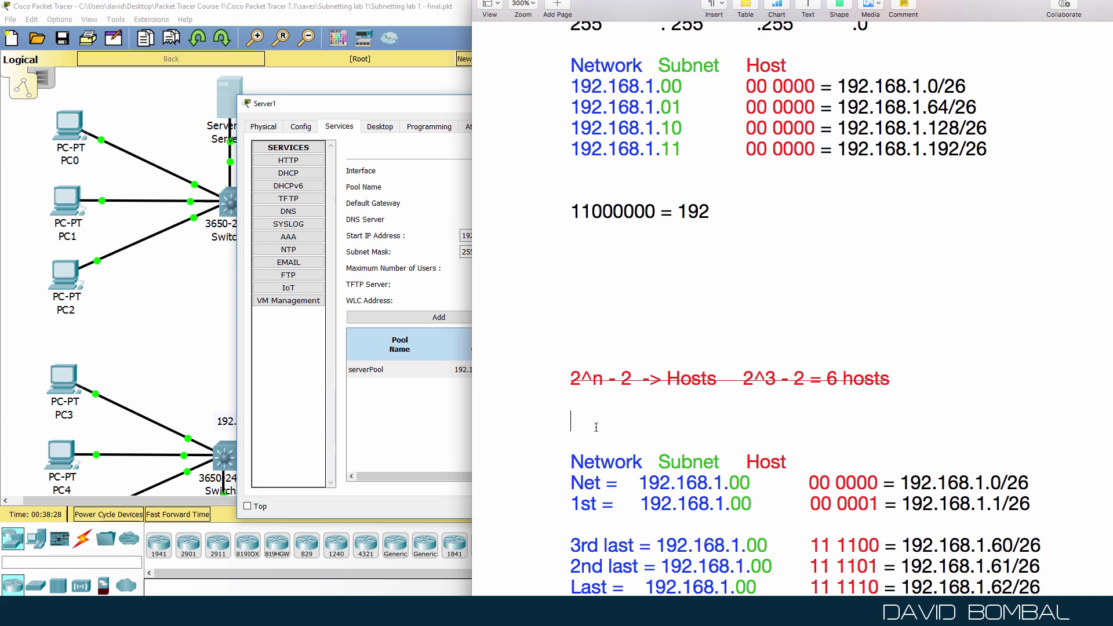
pyautogui.write('2^6 =')
pyautogui.scroll(10, 597, 427)
pyautogui.click(673, 232)
pyautogui.write('2^')
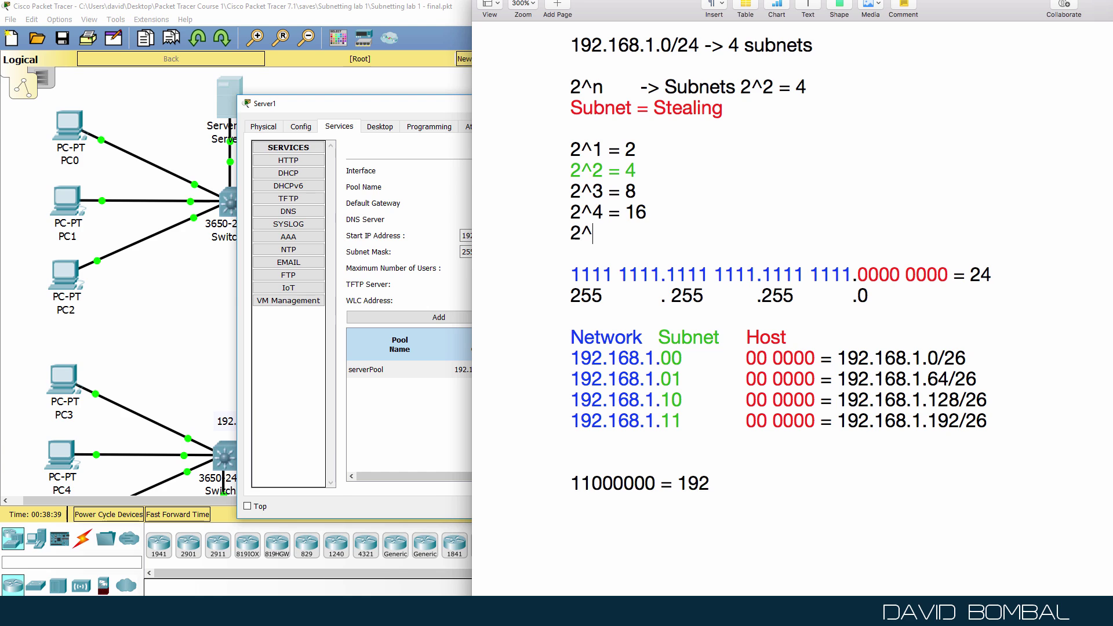
pyautogui.write('6 = 32')
pyautogui.press('Return')
pyautogui.write('2^')
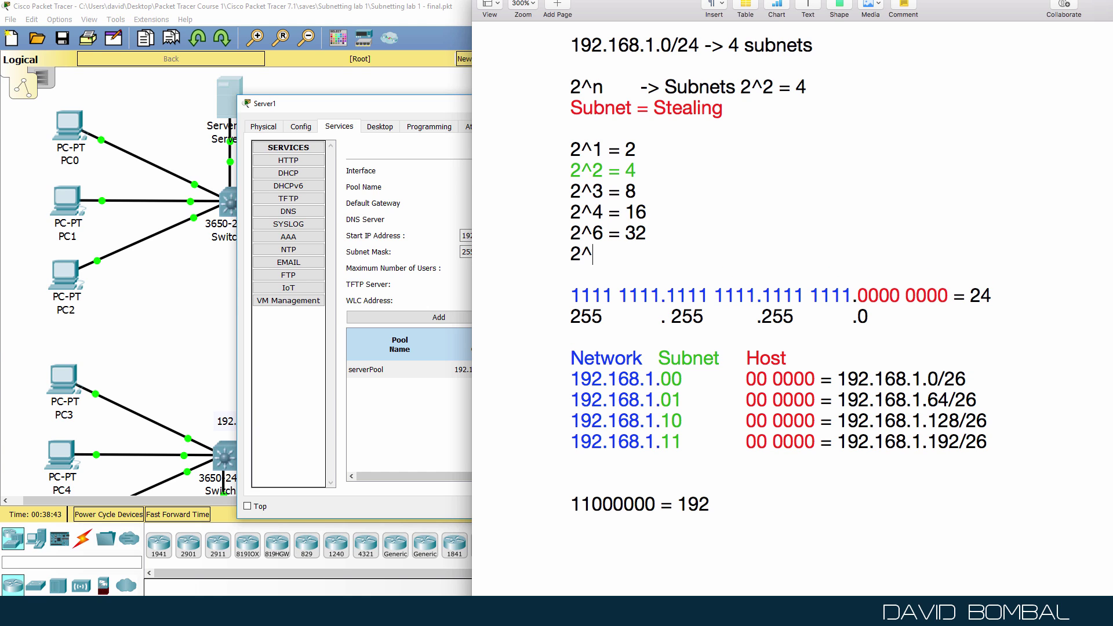
pyautogui.press('Up')
pyautogui.press('Delete')
pyautogui.write('5')
pyautogui.press('Down')
pyautogui.write('6 = 64')
# Step: Complete the hosts line as 2^6 - 2 = 64 - 2 = 62
pyautogui.scroll(-5, 783, 313)
pyautogui.click(612, 457)
pyautogui.write('- 2 = 64 - 2 =62')
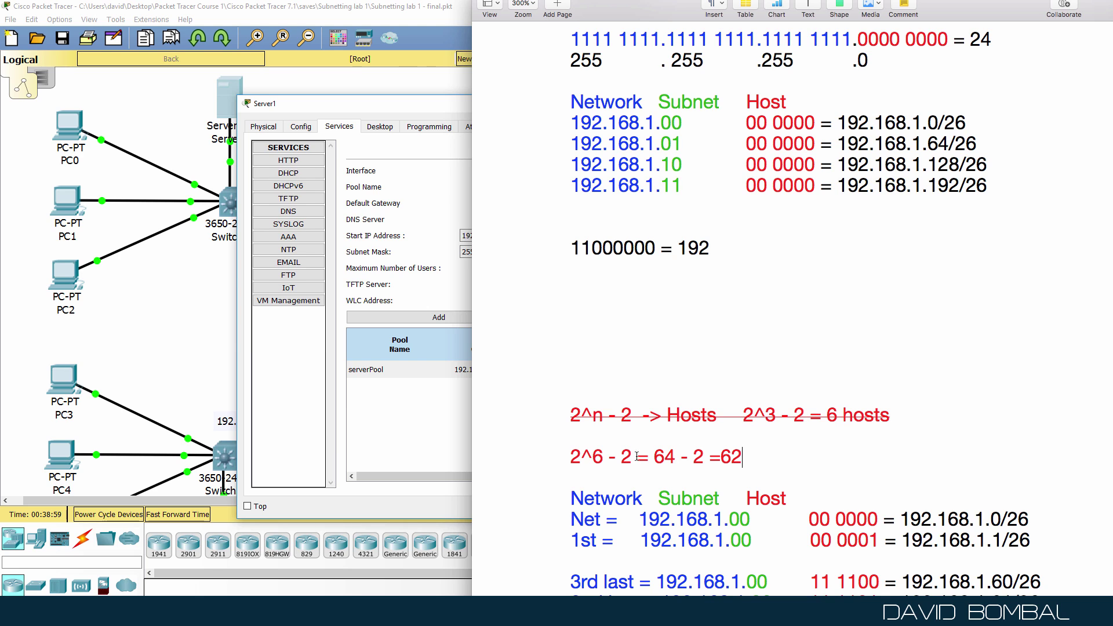
pyautogui.click(723, 456)
pyautogui.scroll(-2, 716, 435)
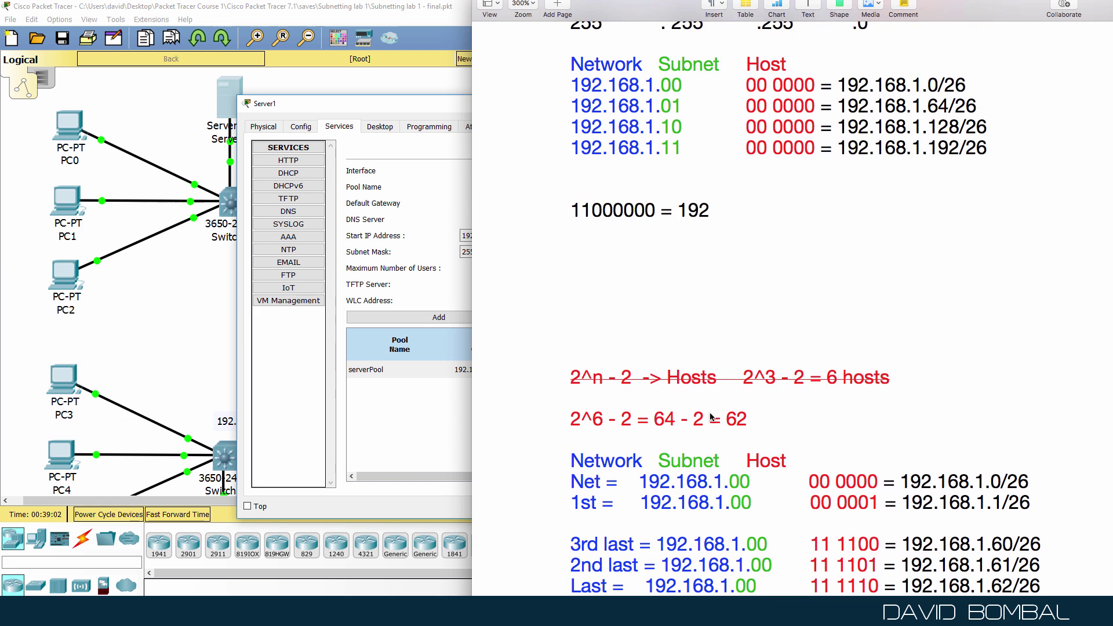
pyautogui.scroll(-5, 709, 417)
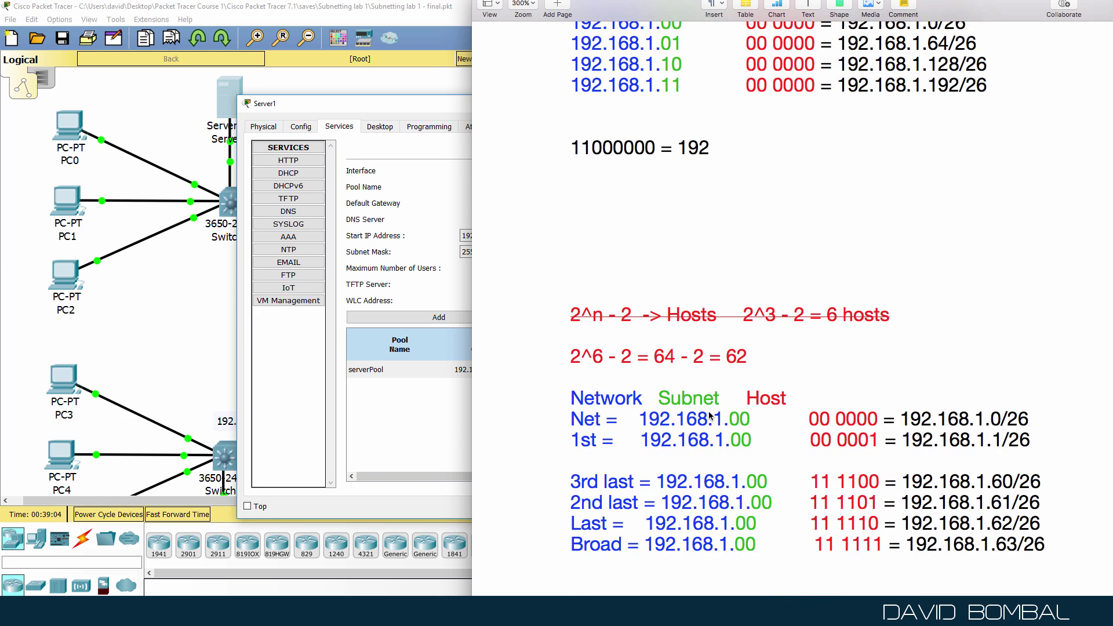
pyautogui.scroll(-3, 710, 416)
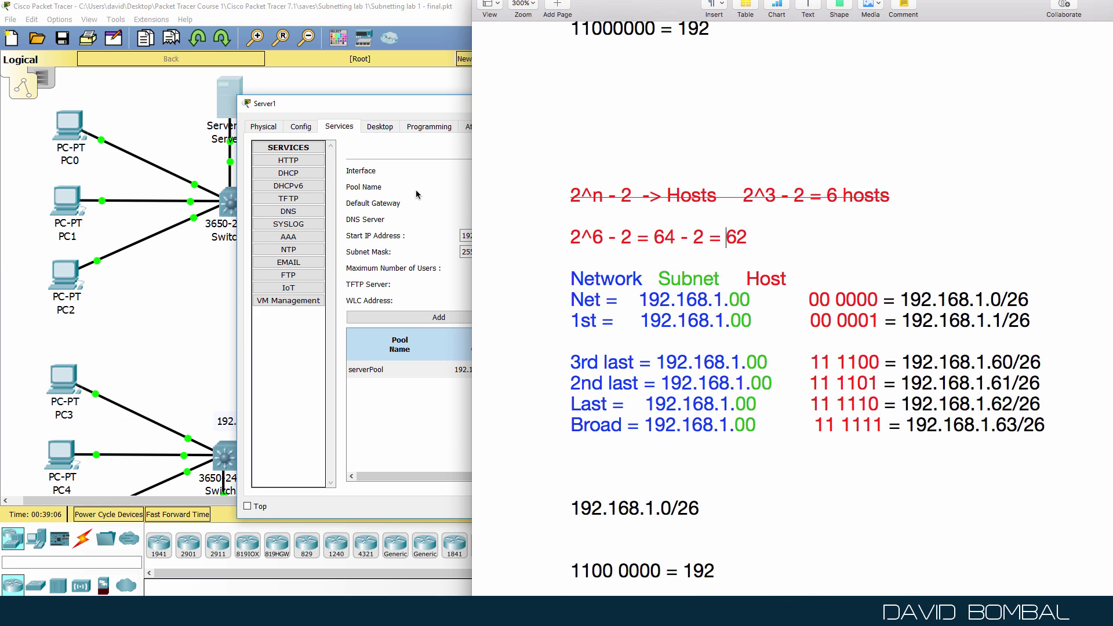
pyautogui.click(423, 193)
# Step: Save Server1's DHCP pool settings with maximum users 50
pyautogui.moveTo(645, 268); pyautogui.dragTo(592, 267)
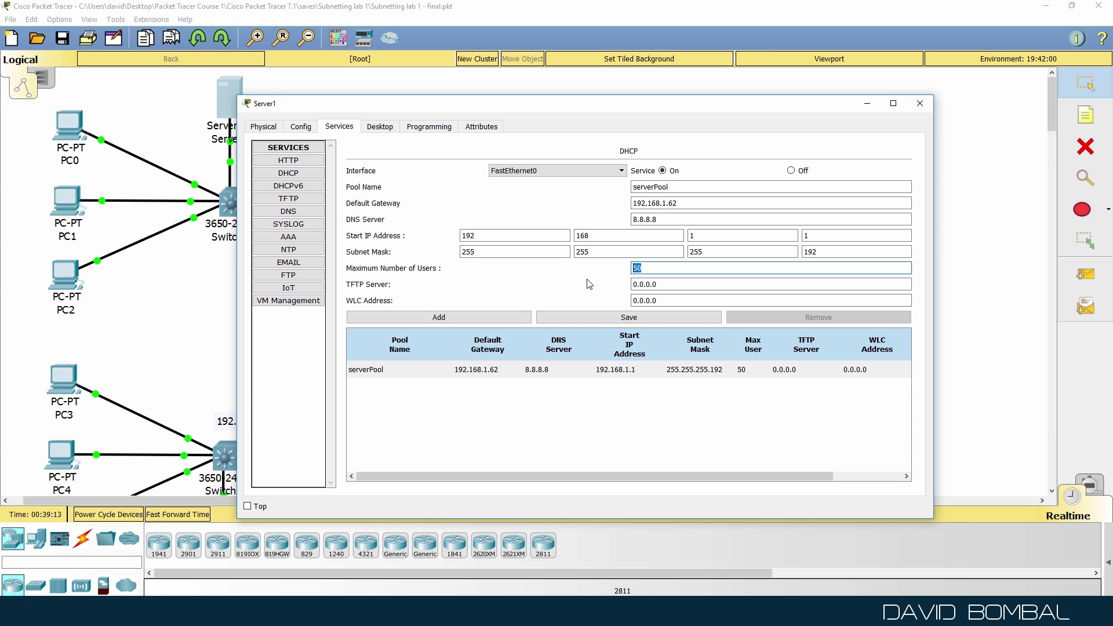
pyautogui.click(669, 317)
pyautogui.click(603, 316)
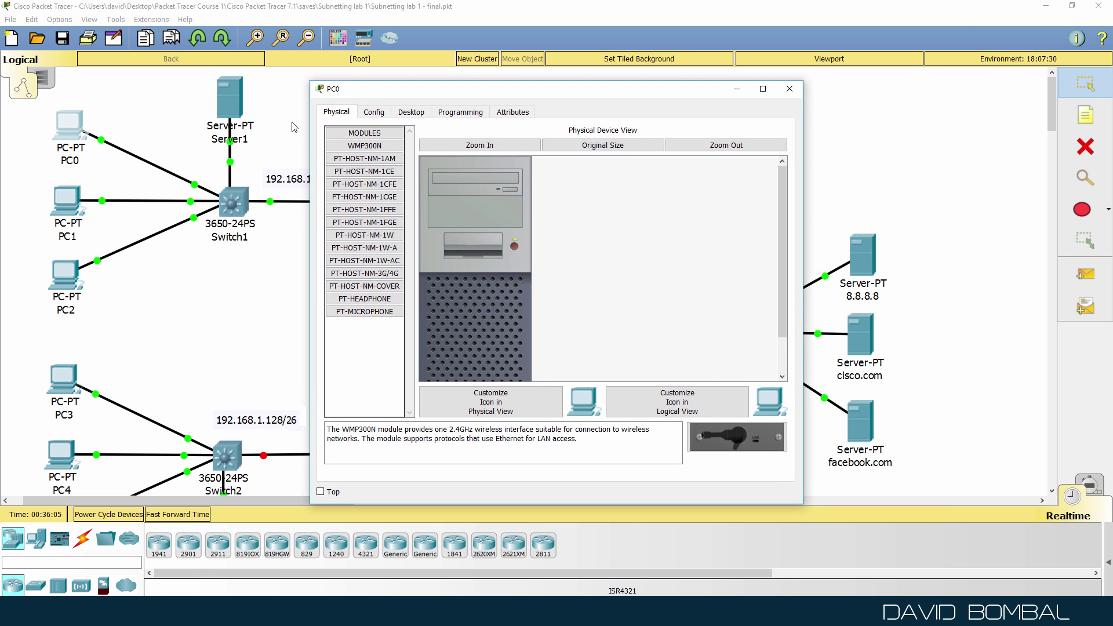
# Step: On PC0 run ipconfig to see 192.168.1.3, then ping gateway 192.168.1.62
pyautogui.click(406, 112)
pyautogui.click(657, 156)
pyautogui.write('ipconfig')
pyautogui.press('Return')
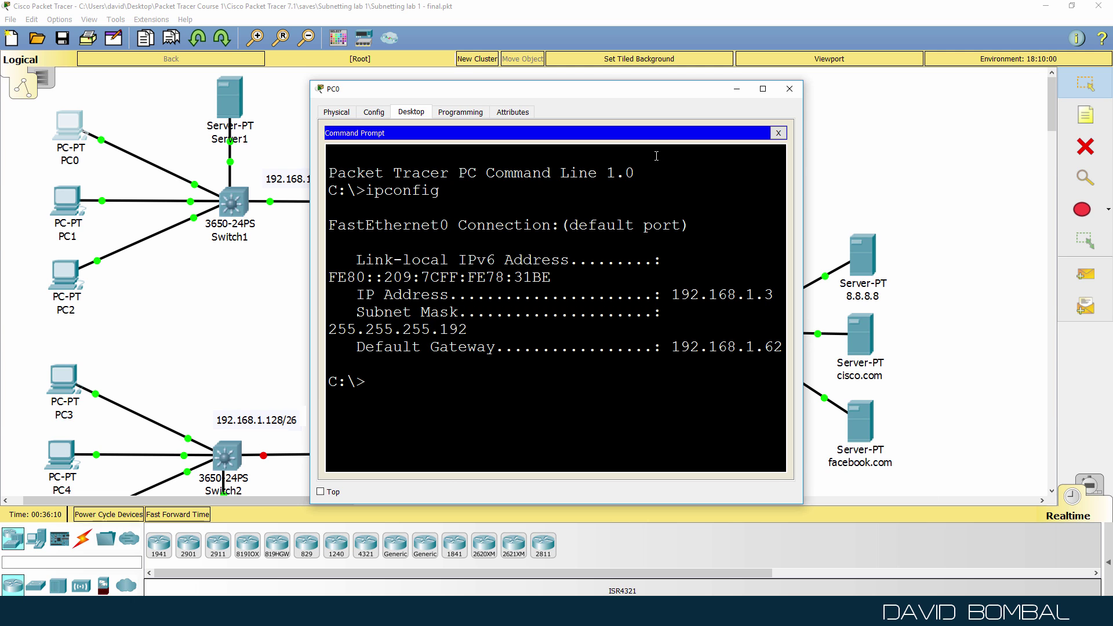
pyautogui.moveTo(803, 215); pyautogui.dragTo(1017, 198)
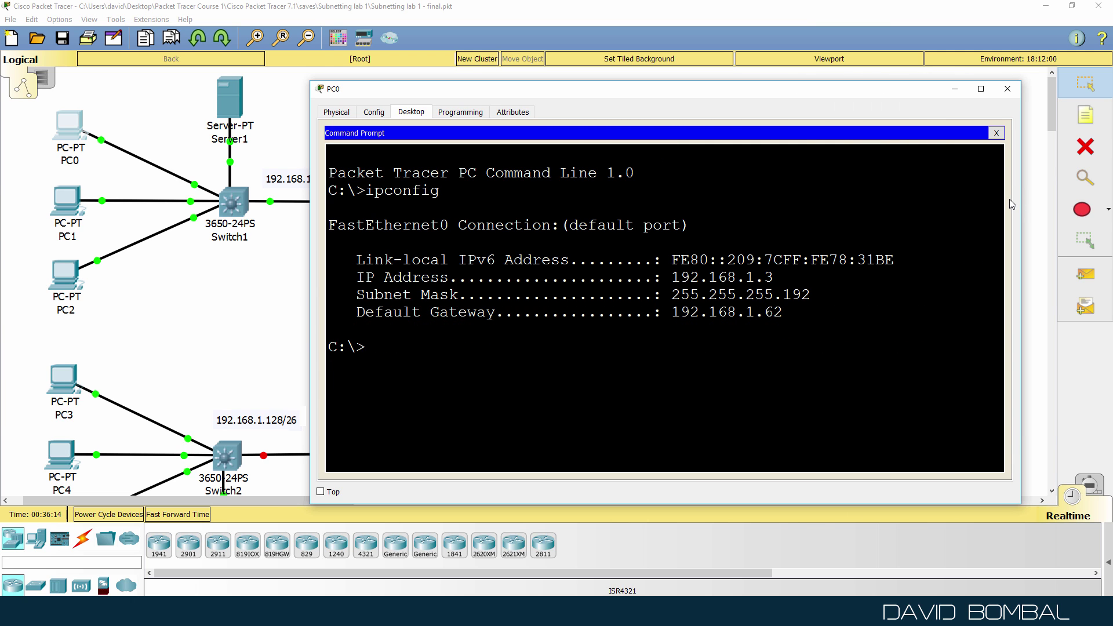
pyautogui.write('ing 192.168.1.62')
pyautogui.press('Return')
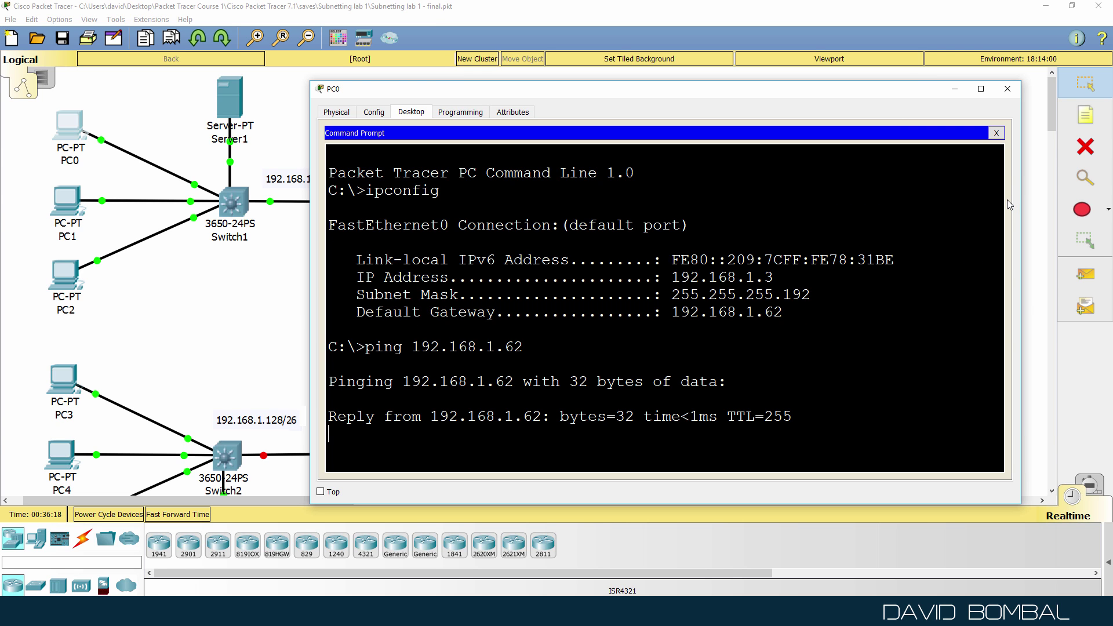
# Step: On PC1 run ipconfig showing 192.168.1.2, then ping gateway 192.168.1.62
pyautogui.click(1007, 89)
pyautogui.click(67, 200)
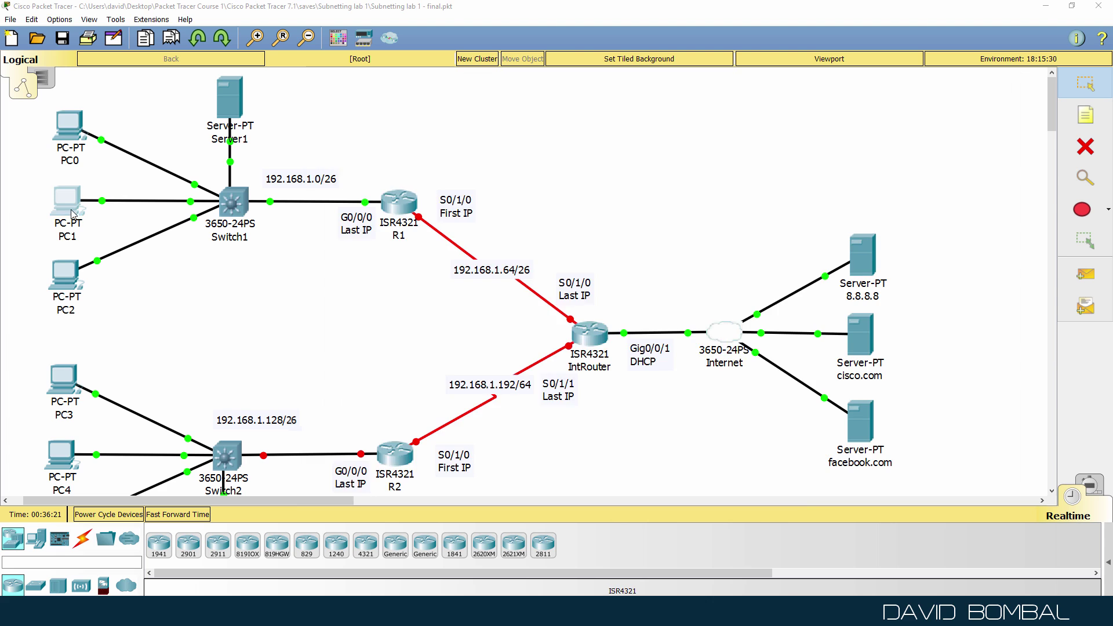
pyautogui.click(411, 112)
pyautogui.click(630, 156)
pyautogui.write('ipconfig')
pyautogui.press('Return')
pyautogui.moveTo(806, 195); pyautogui.dragTo(1074, 194)
pyautogui.moveTo(772, 278); pyautogui.dragTo(651, 274)
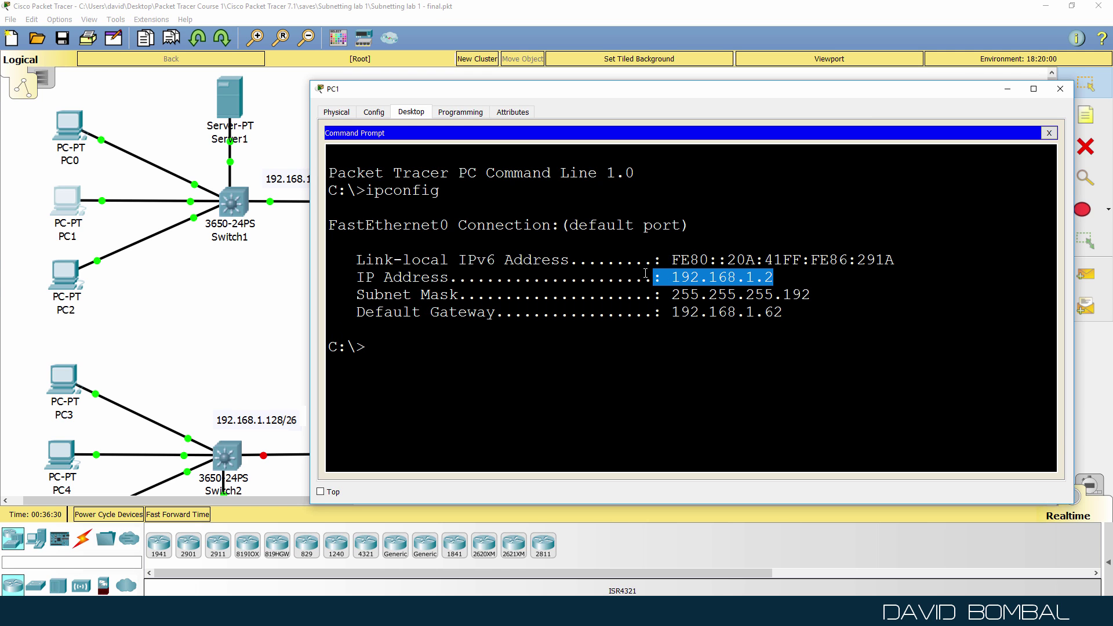
pyautogui.write('ping 192.168.1.')
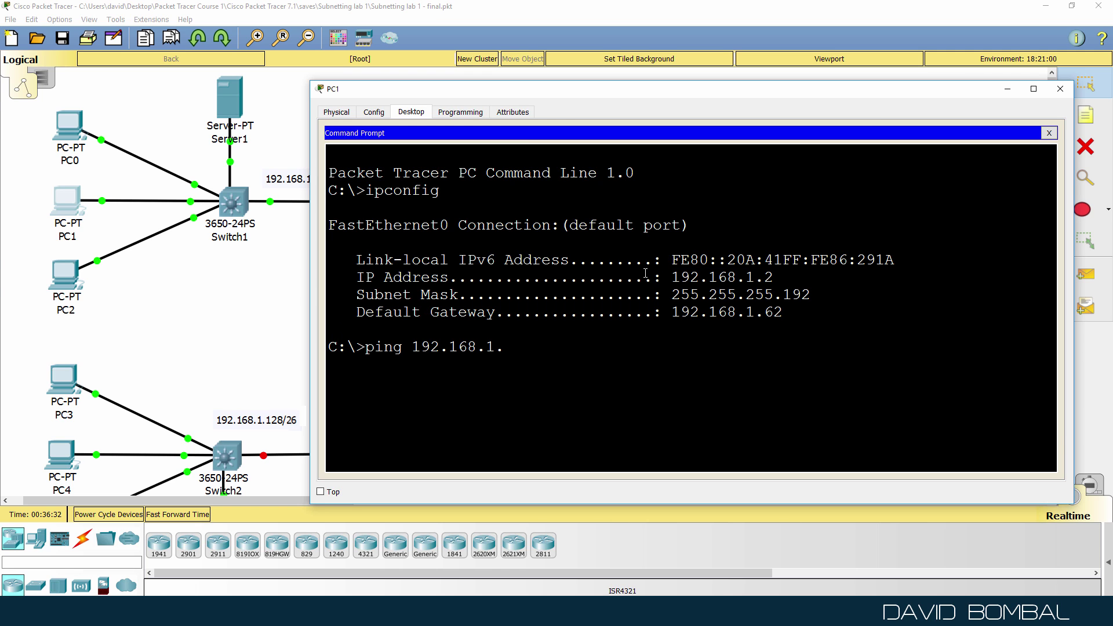
pyautogui.write('62')
pyautogui.press('Return')
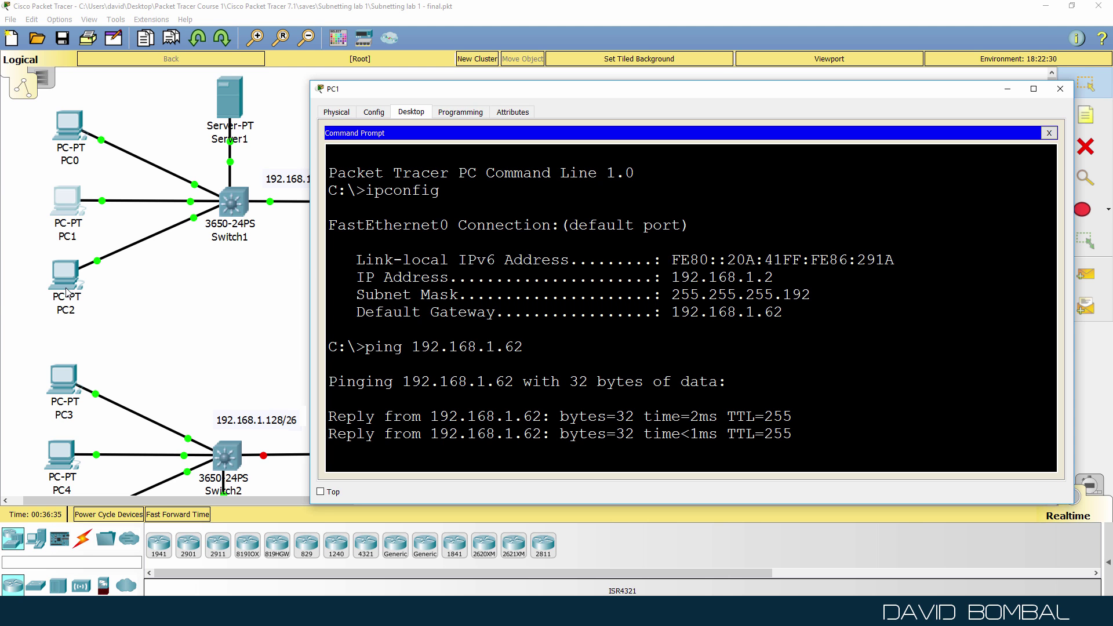
# Step: On PC2 run ipconfig showing 192.168.1.1, then ping gateway 192.168.1.62
pyautogui.click(66, 281)
pyautogui.click(411, 112)
pyautogui.click(627, 145)
pyautogui.write('ipconfig')
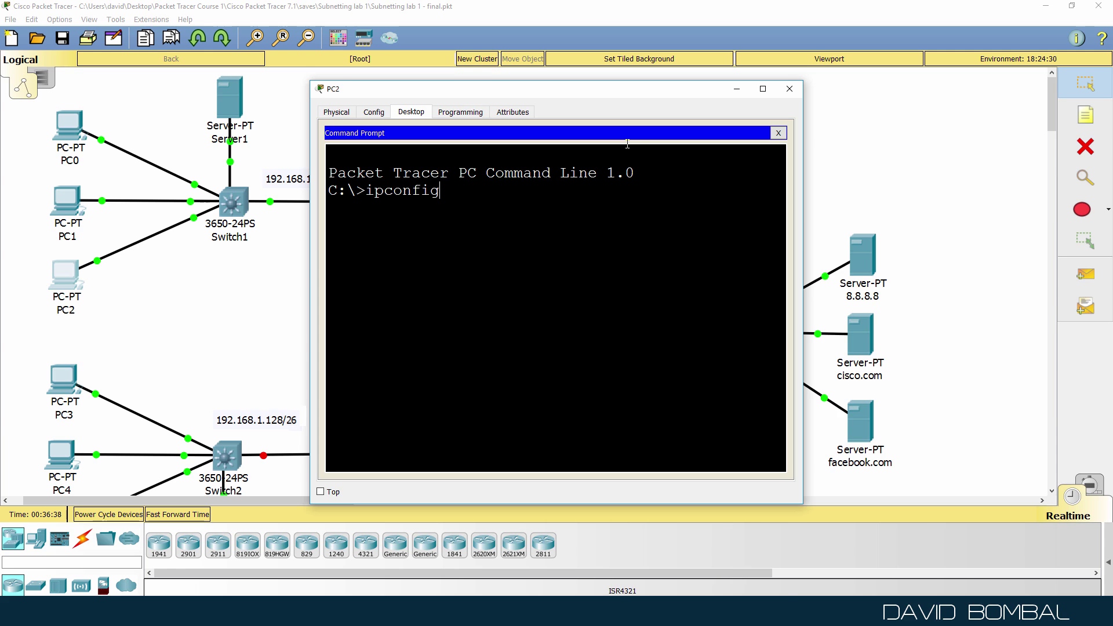
pyautogui.press('Return')
pyautogui.write('ping 19')
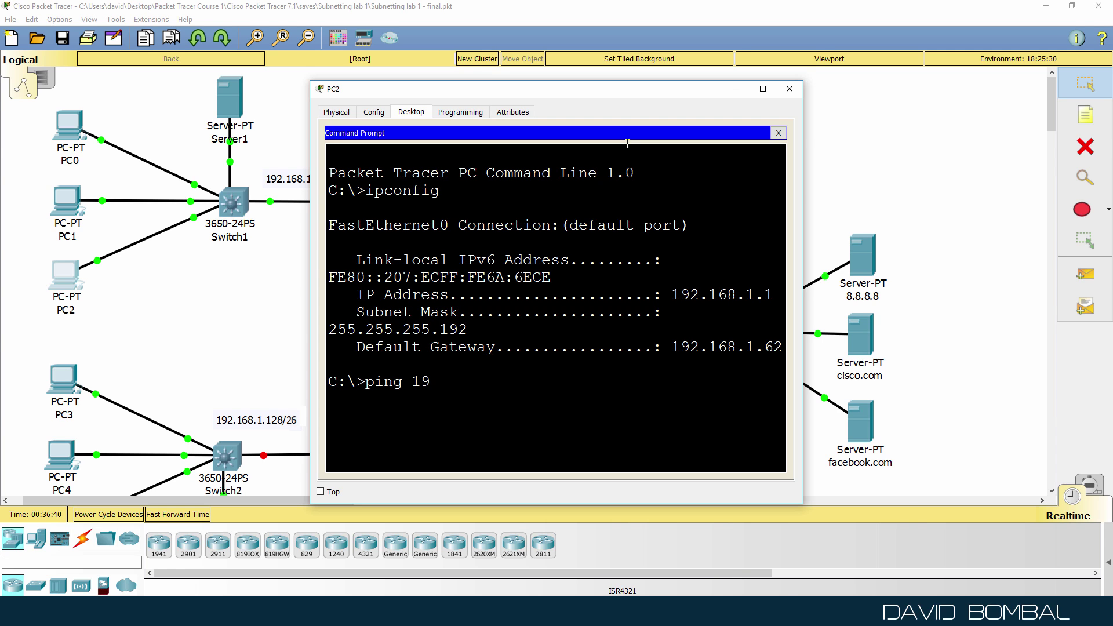
pyautogui.write('2.168.1.62')
pyautogui.press('Return')
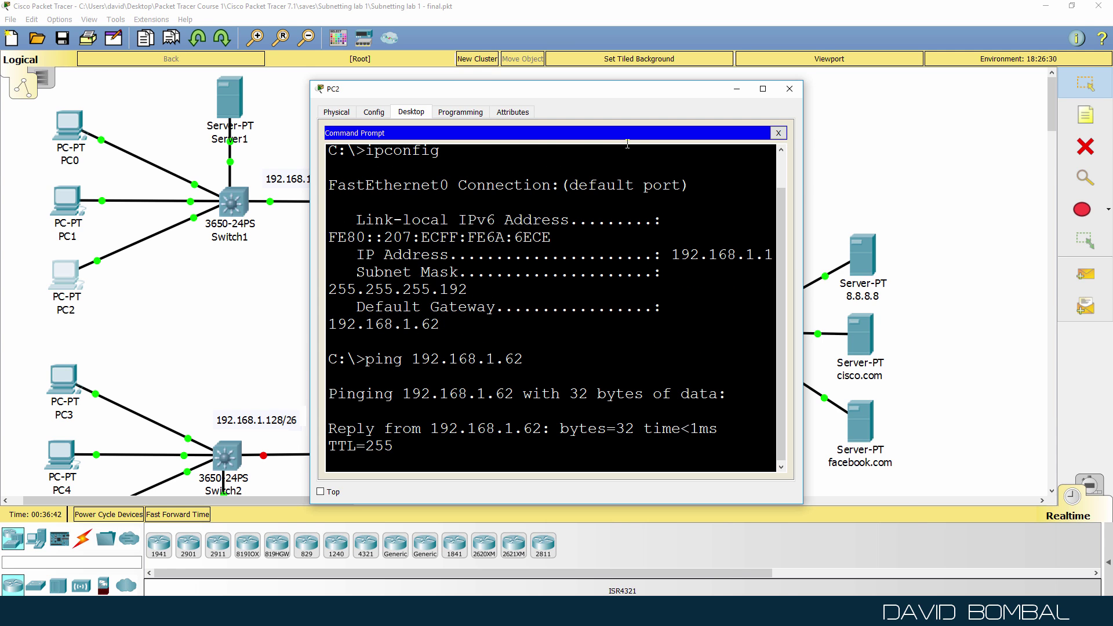
pyautogui.moveTo(804, 177); pyautogui.dragTo(1078, 180)
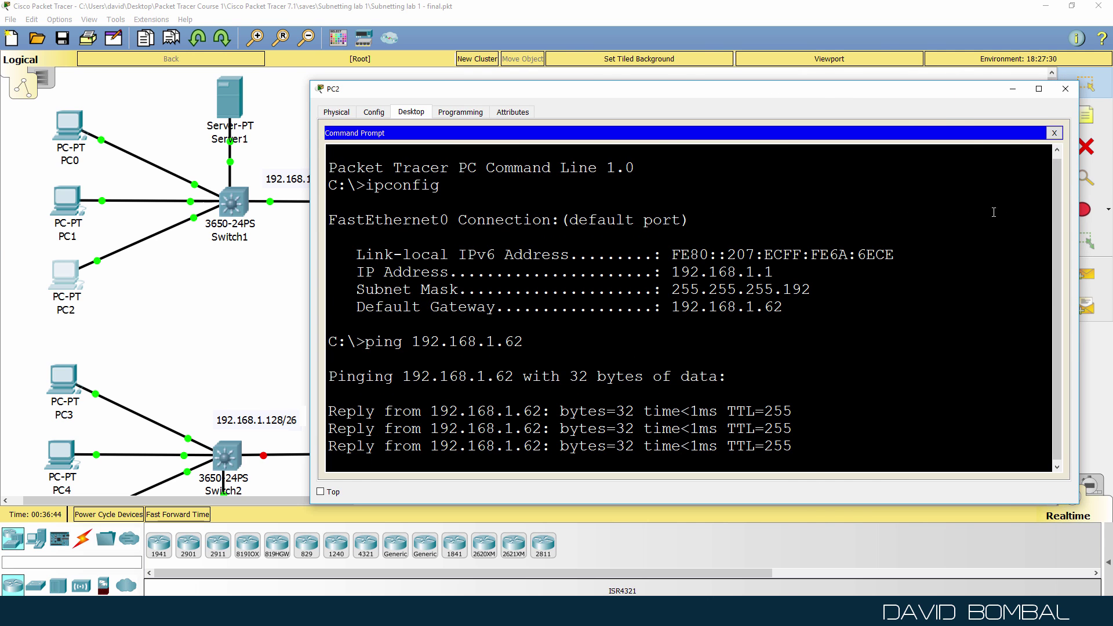
pyautogui.scroll(5, 789, 253)
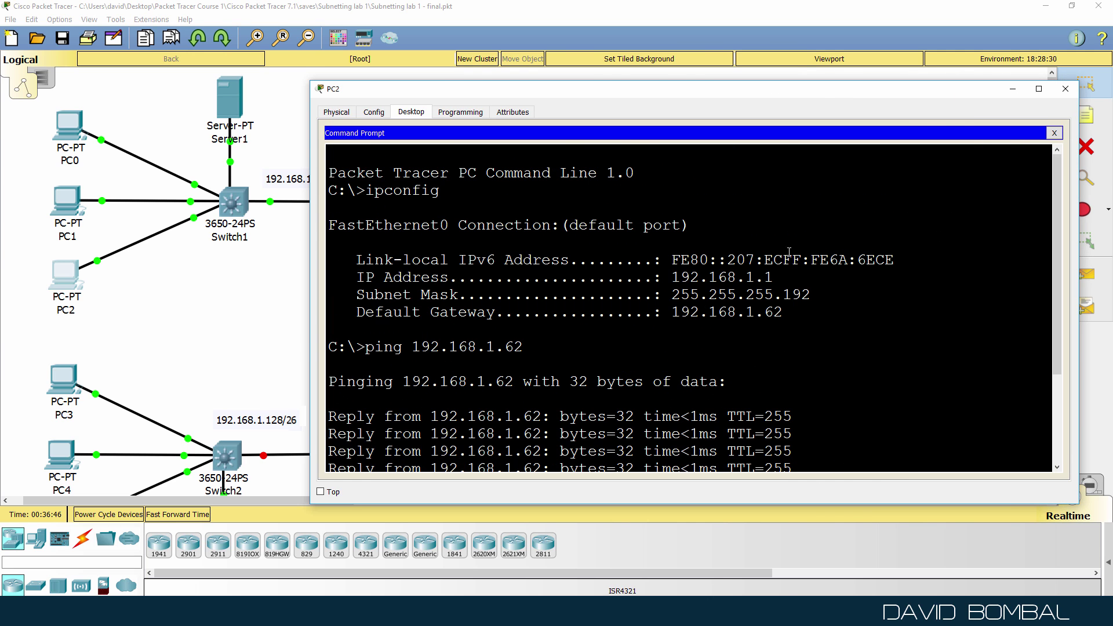
pyautogui.moveTo(796, 278); pyautogui.dragTo(328, 277)
pyautogui.click(511, 14)
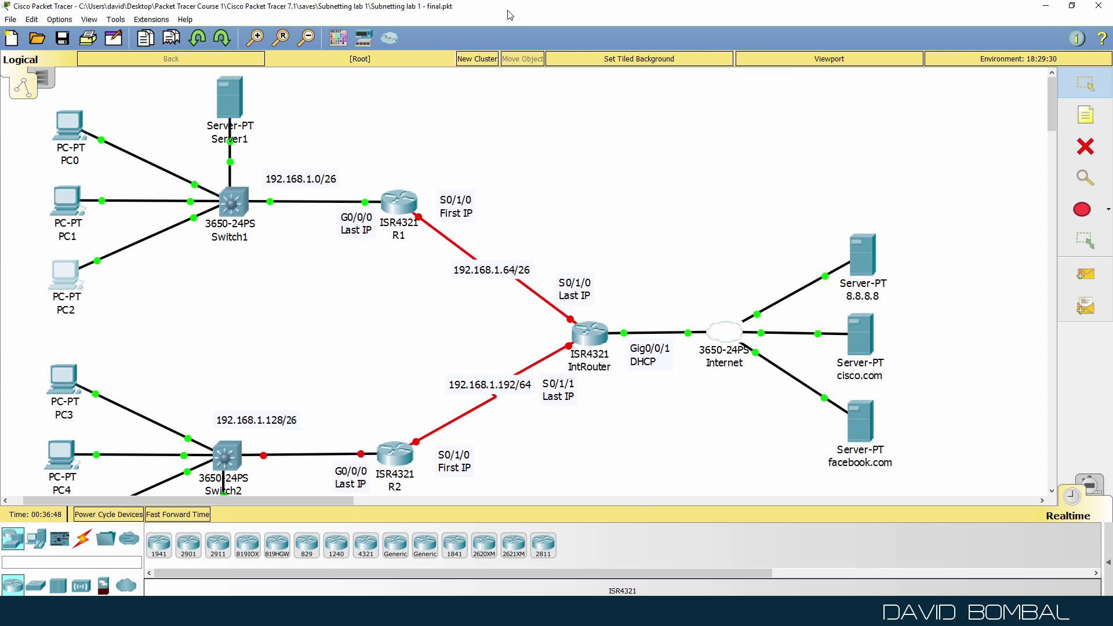
# Step: Save R1's running configuration with wr
pyautogui.click(399, 201)
pyautogui.write('wr')
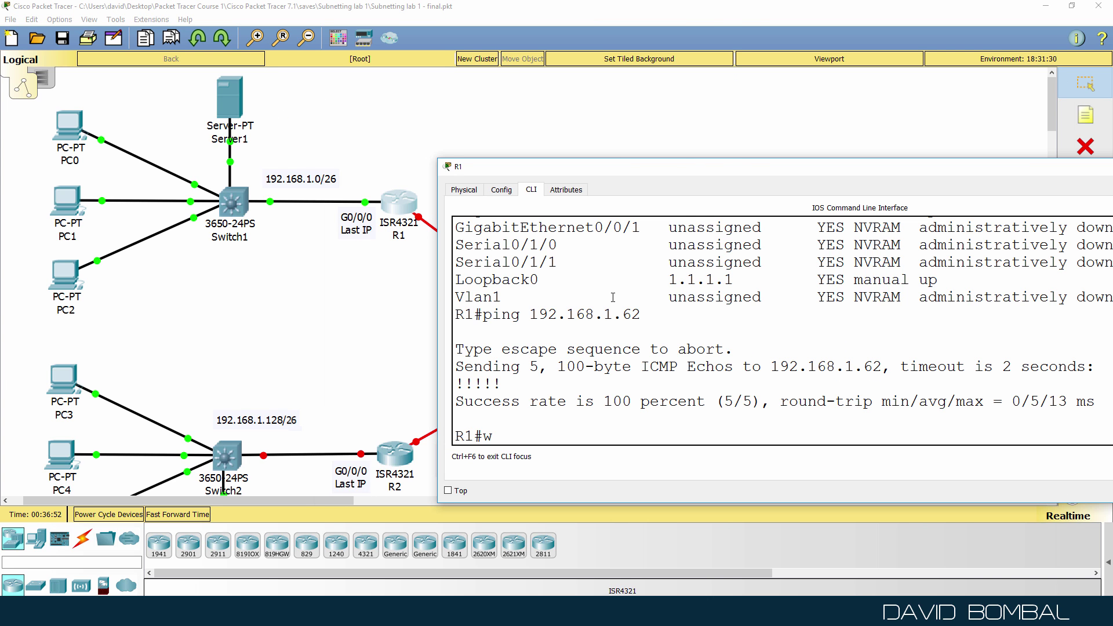
pyautogui.press('Return')
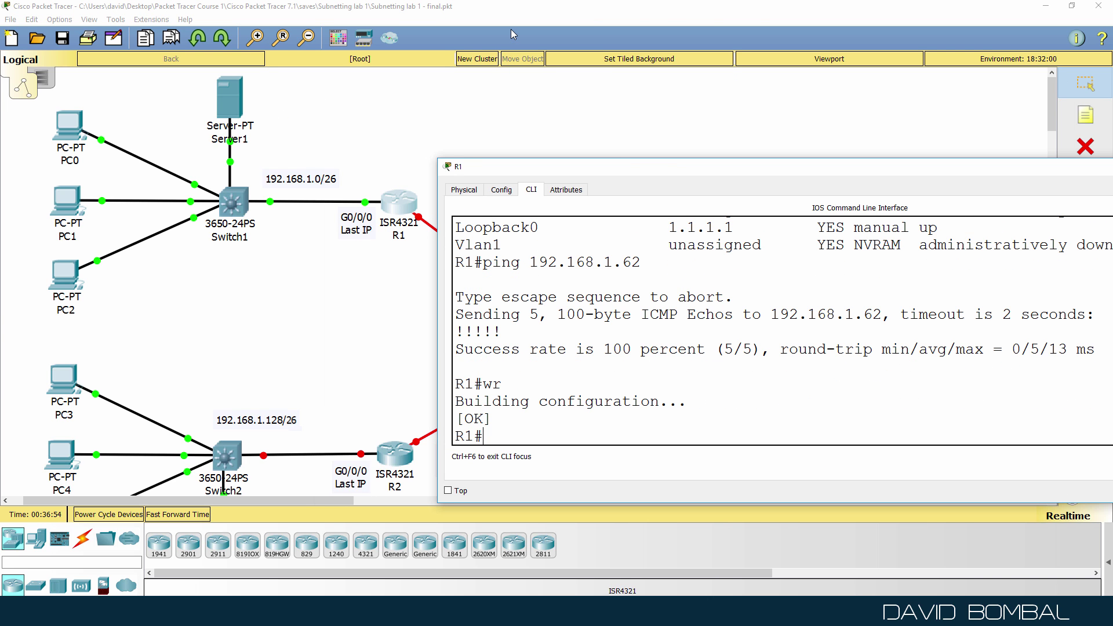